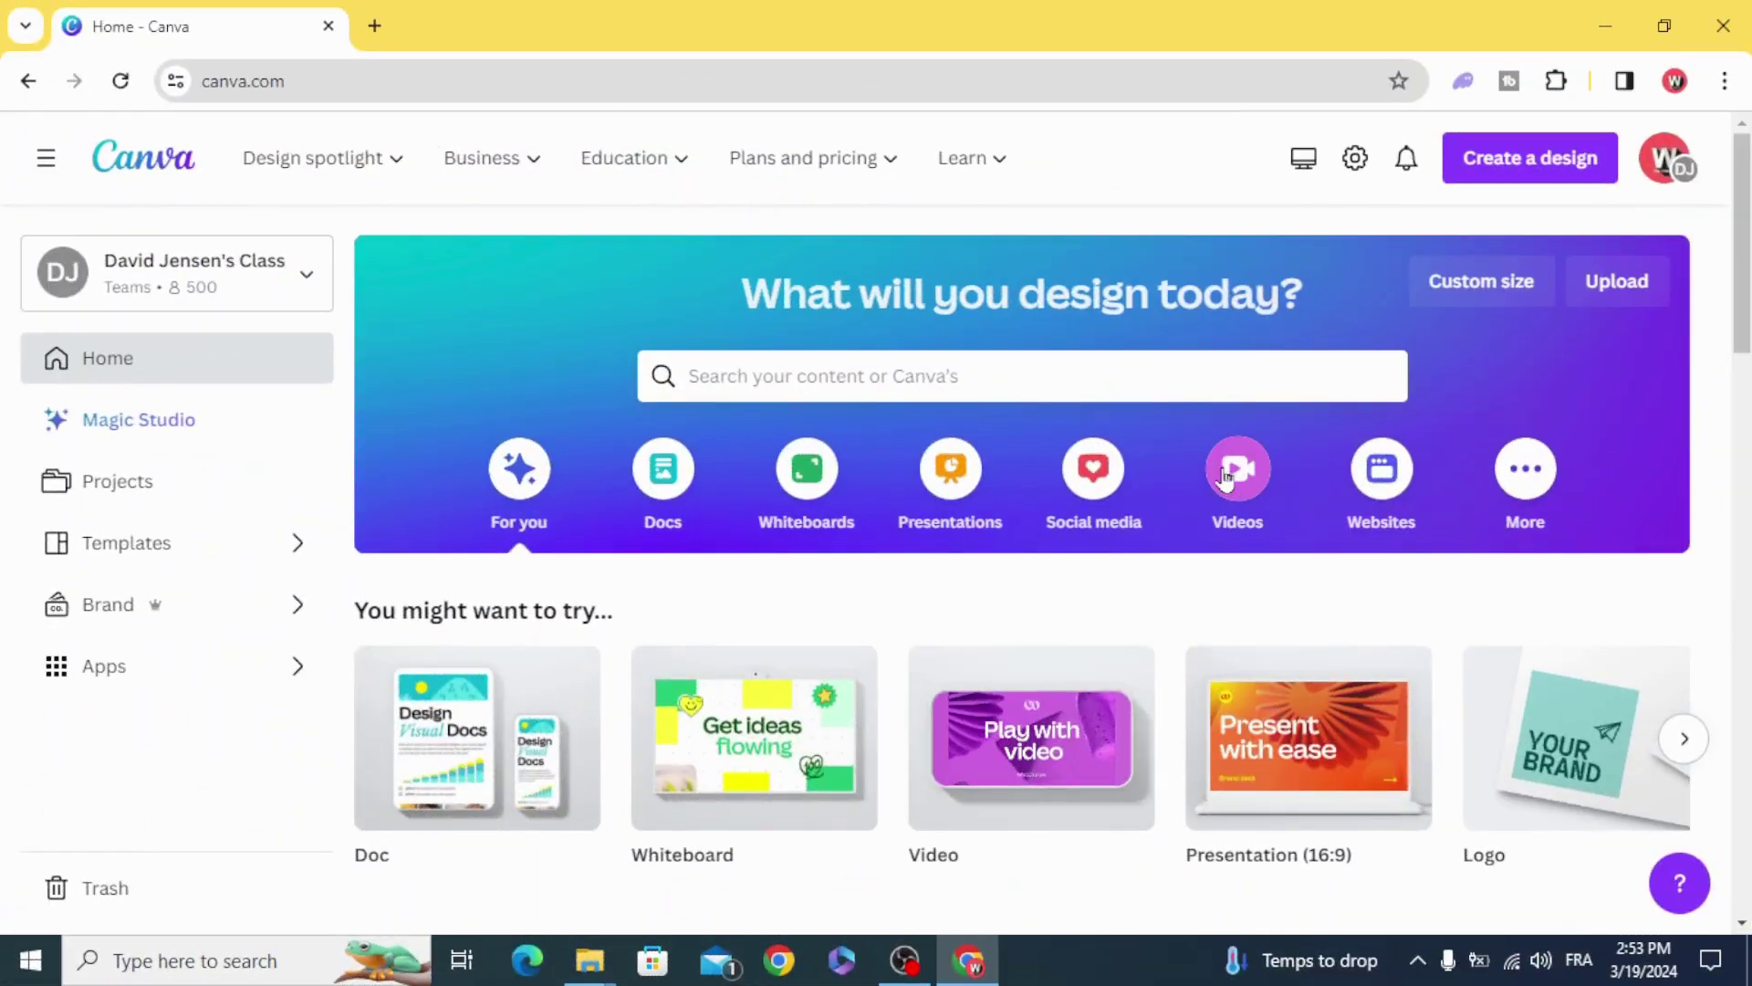
Step: Show the Videos category of design formats on the Canva home page
{"action": "left_click", "coordinate": [1235, 474]}
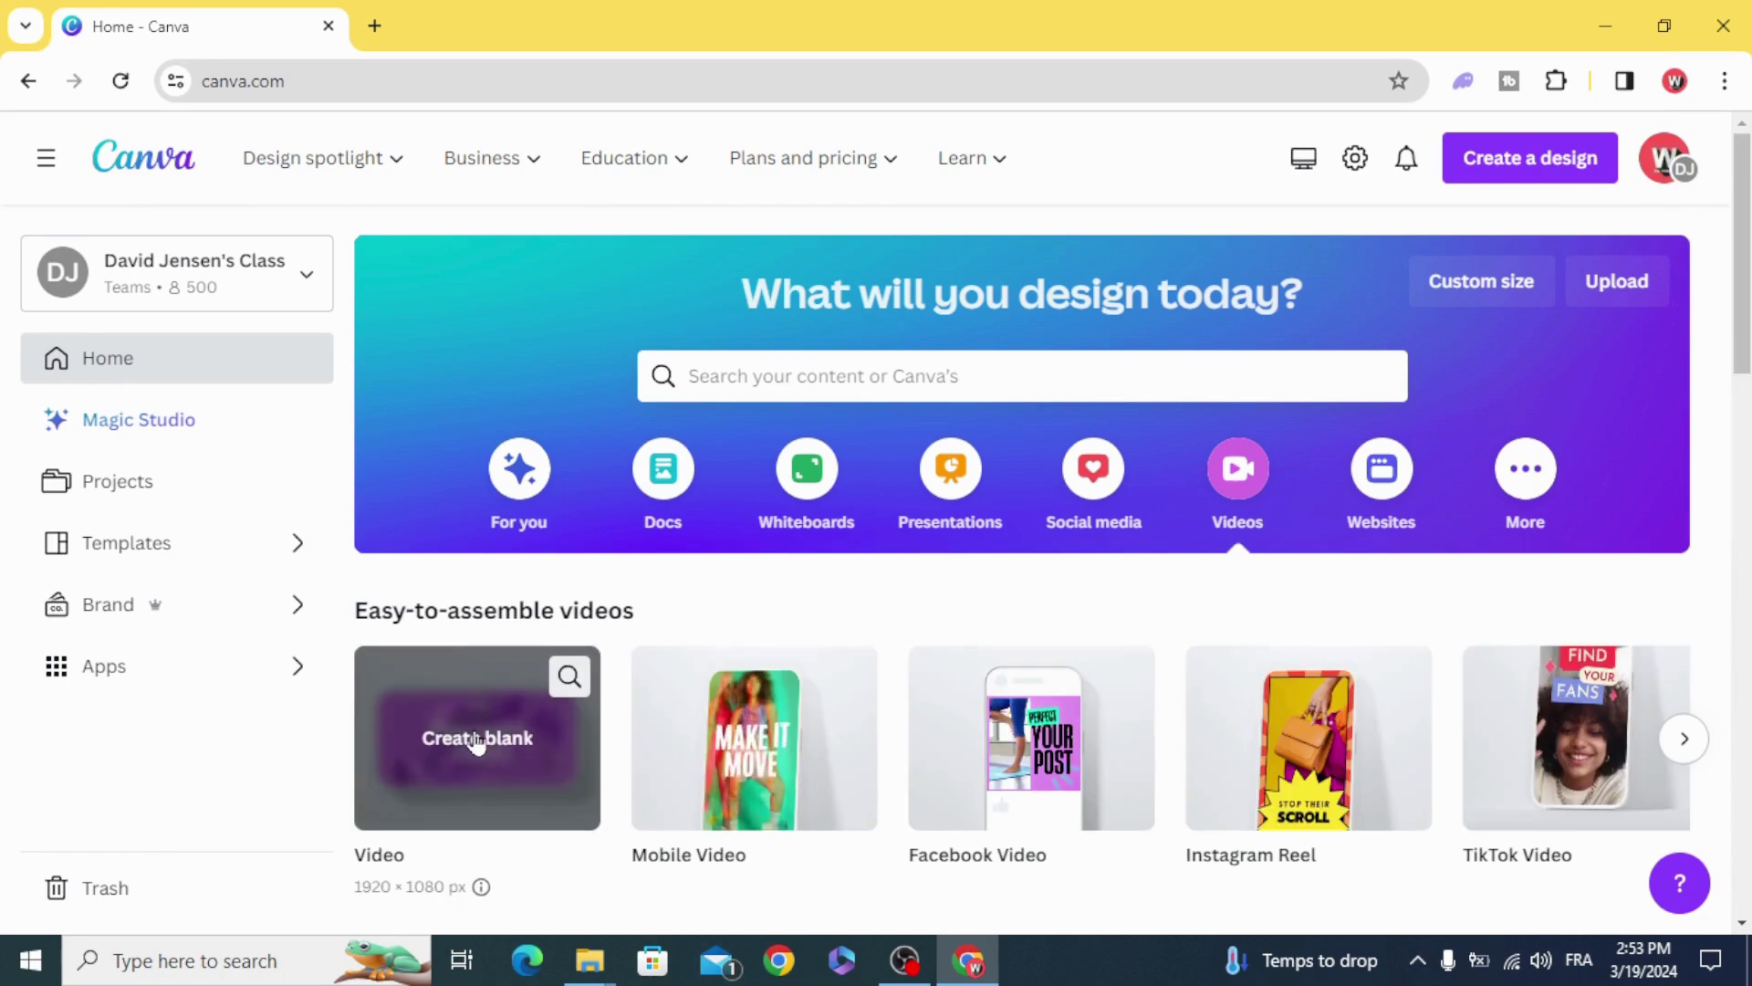
Step: Create a blank video and add the red temple photo, cropped to a narrow portrait strip
{"action": "left_click", "coordinate": [476, 740]}
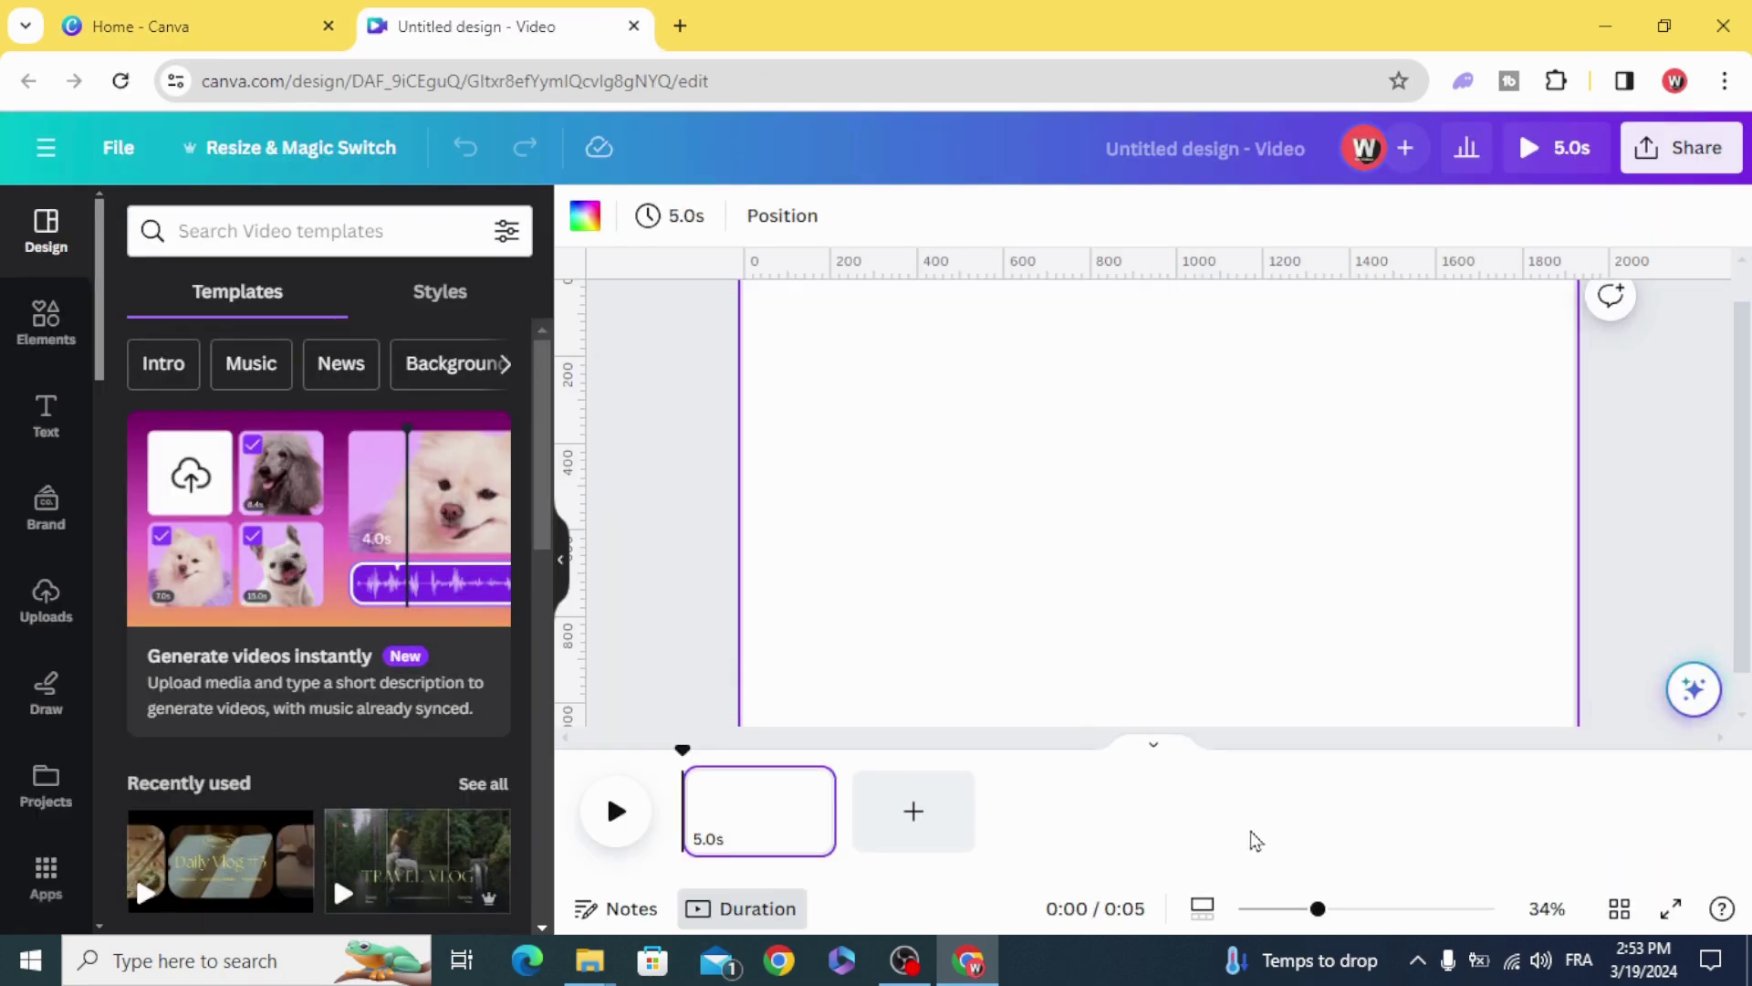
{"action": "left_click_drag", "start_coordinate": [1318, 909], "coordinate": [1305, 909]}
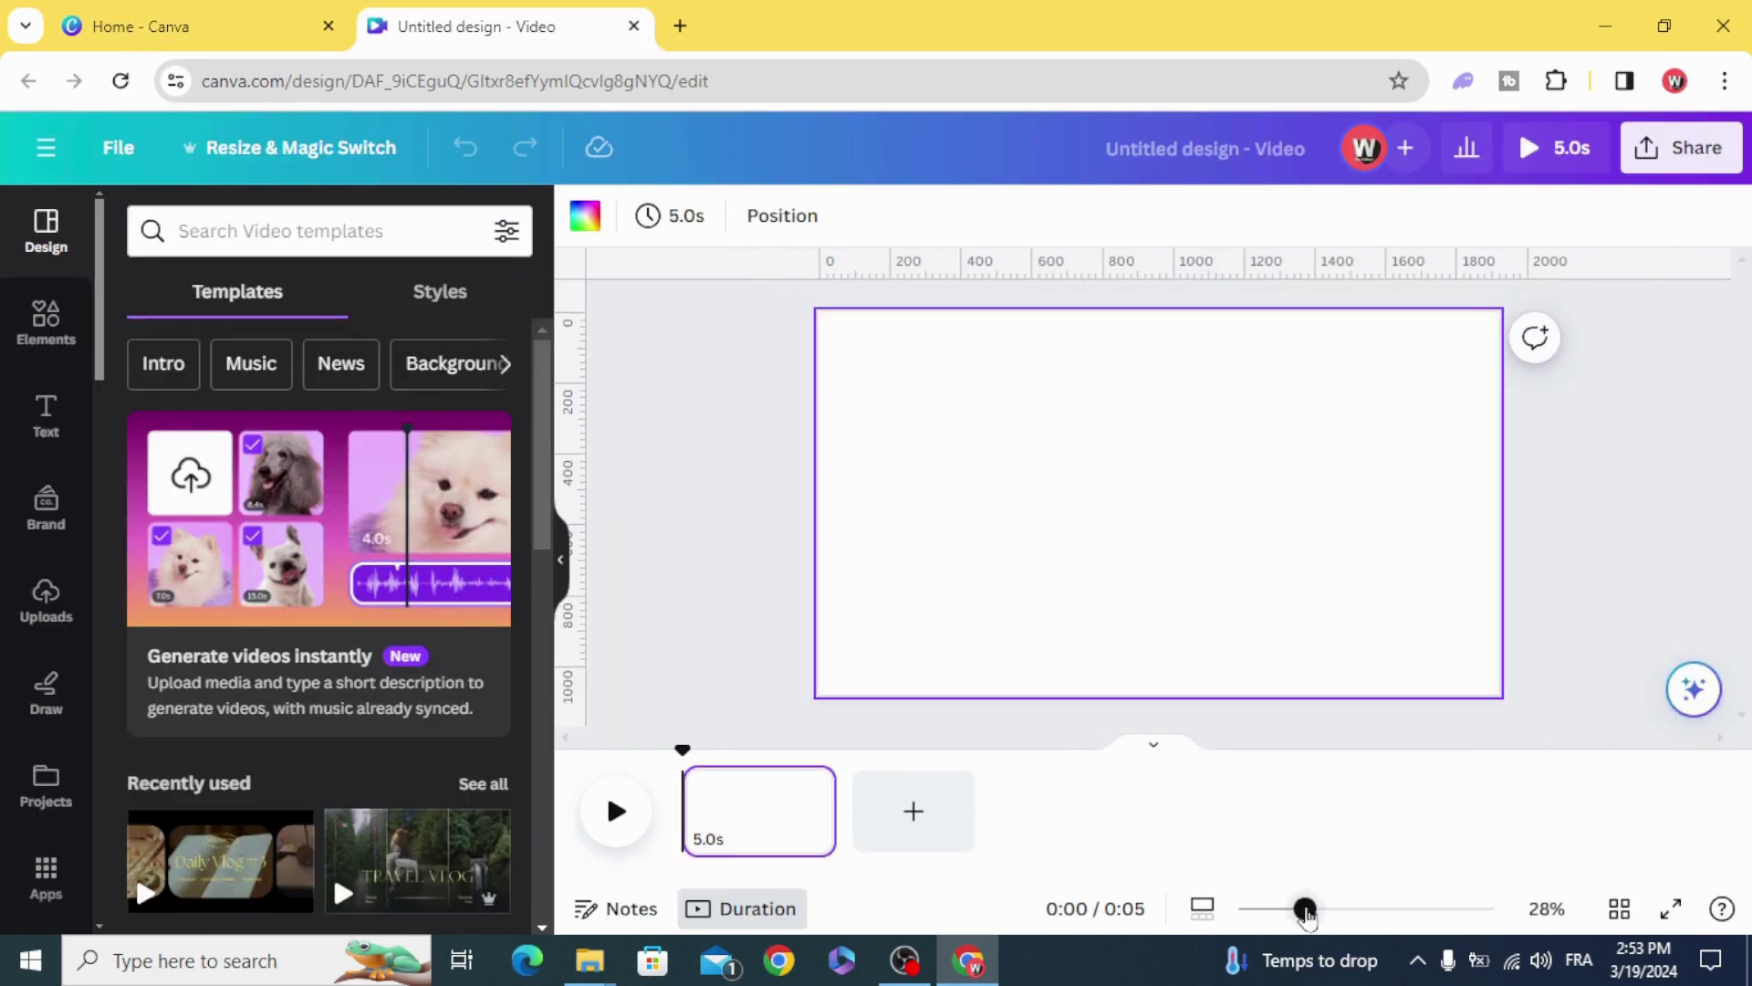
{"action": "left_click", "coordinate": [48, 324]}
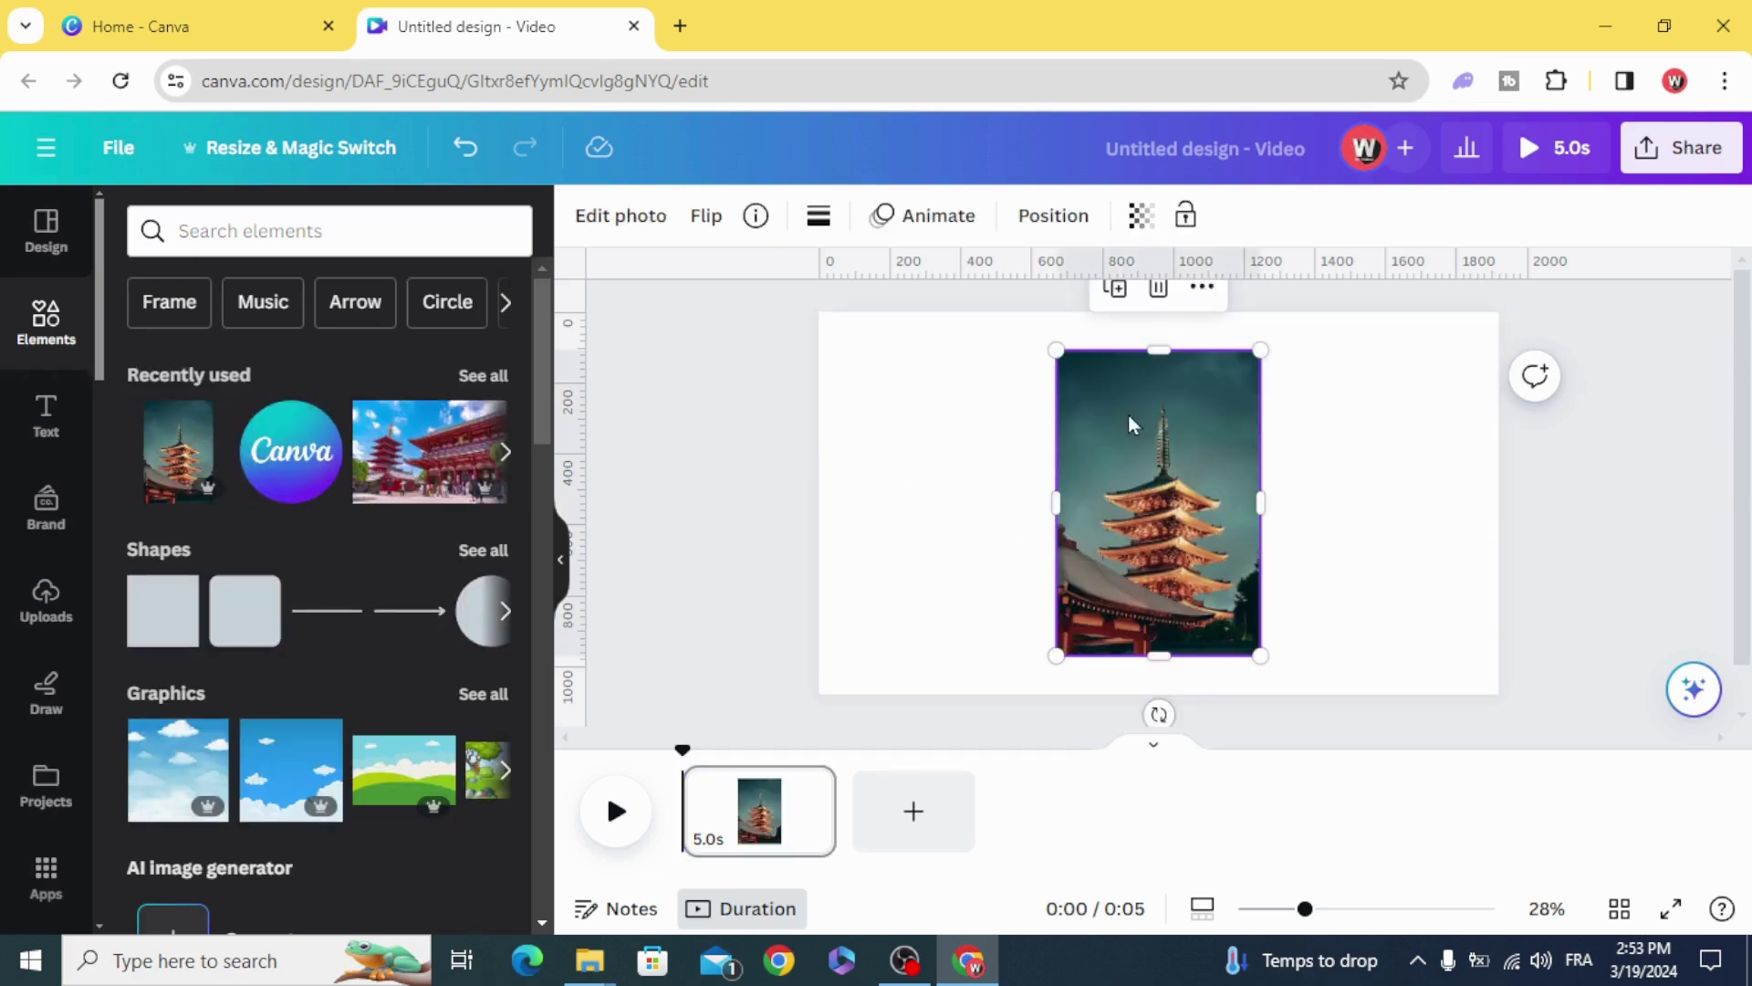
{"action": "left_click", "coordinate": [1158, 287]}
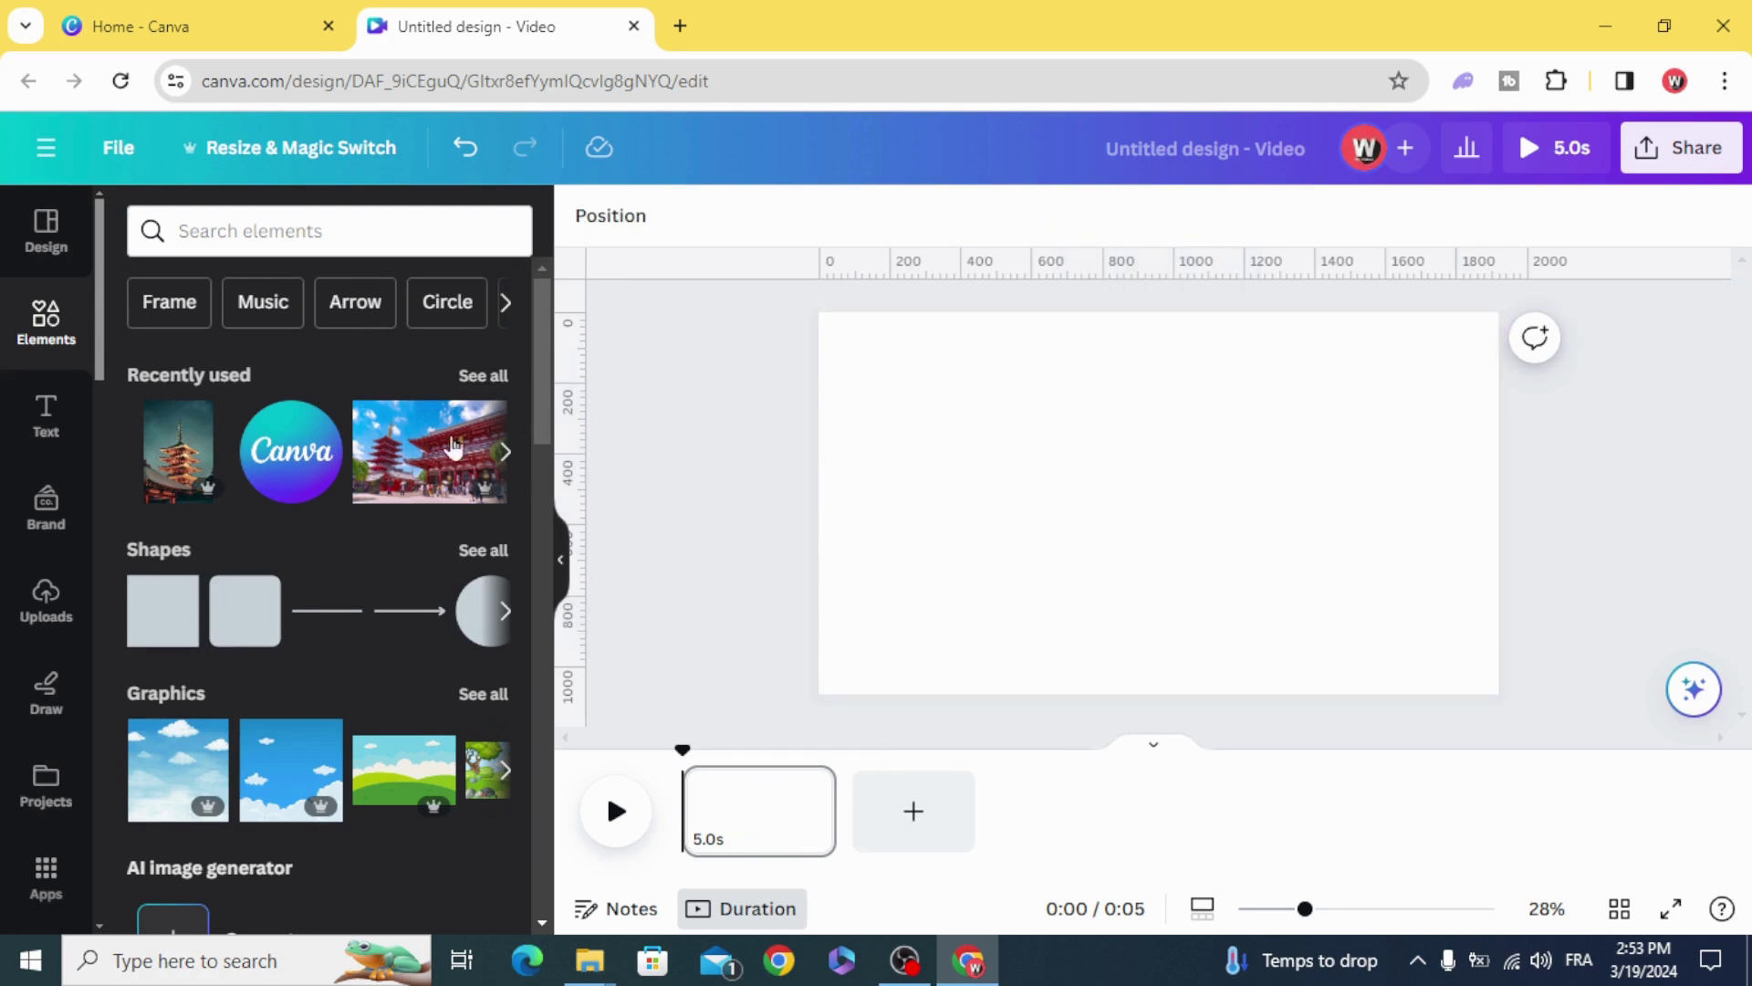
{"action": "left_click", "coordinate": [465, 452]}
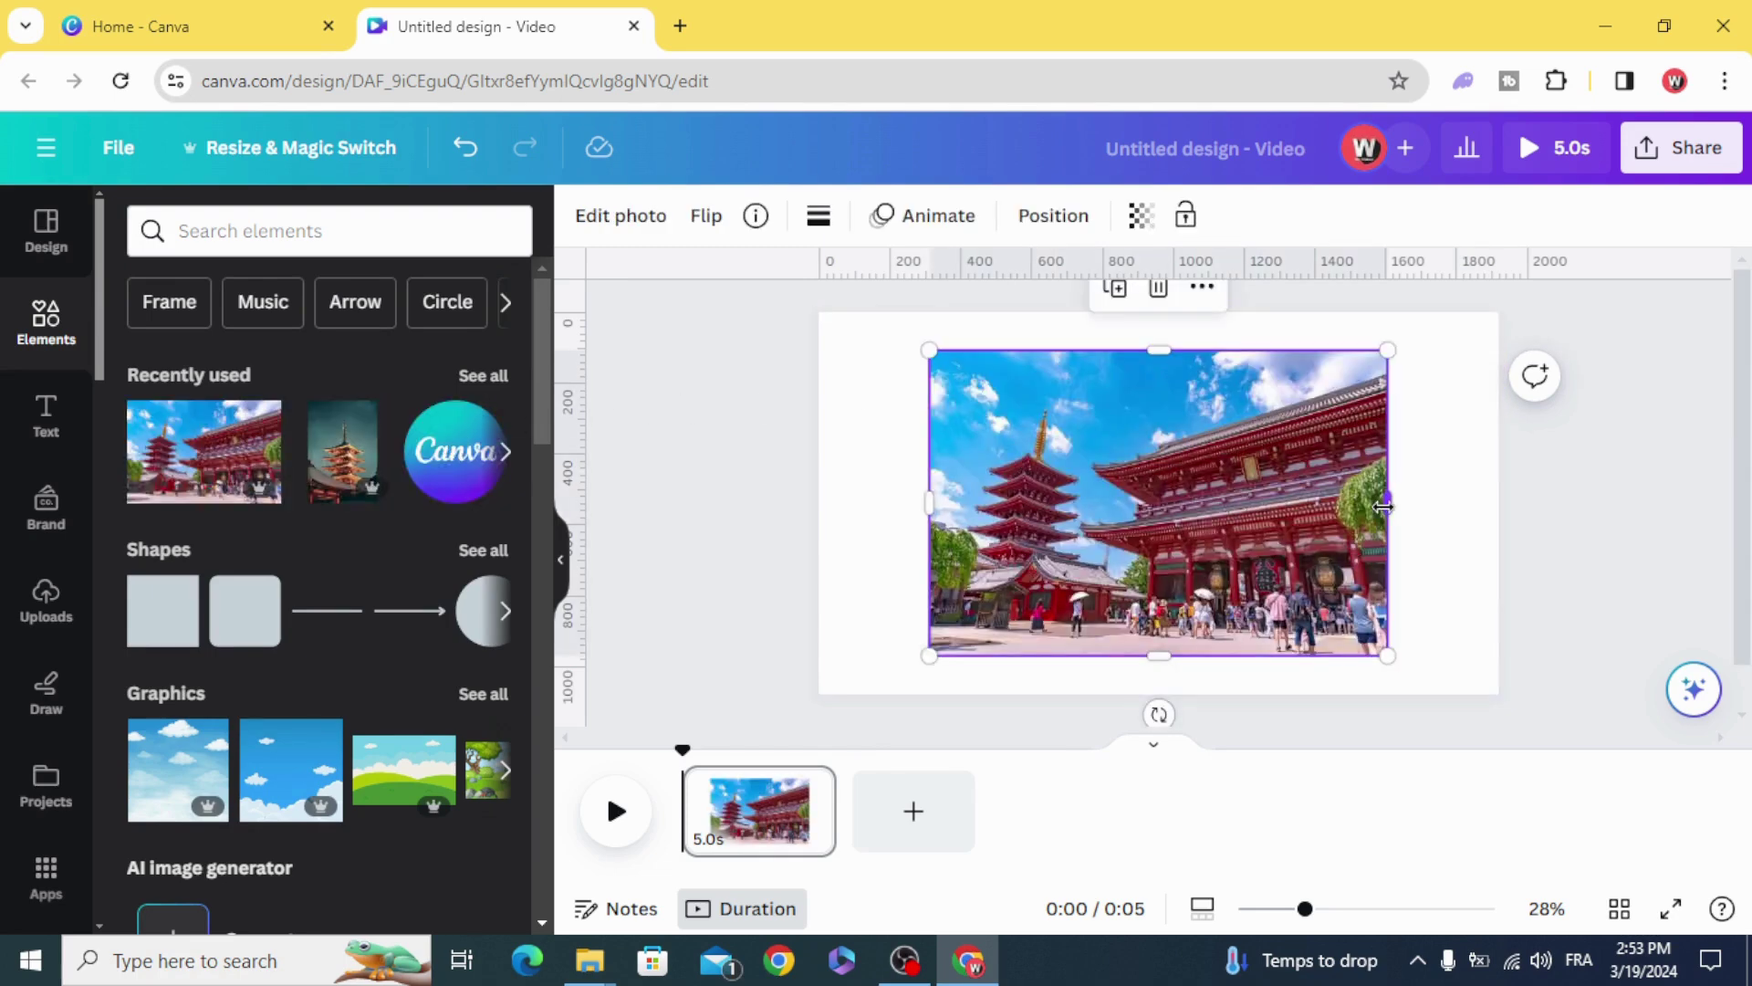
{"action": "left_click_drag", "start_coordinate": [1385, 506], "coordinate": [1103, 527]}
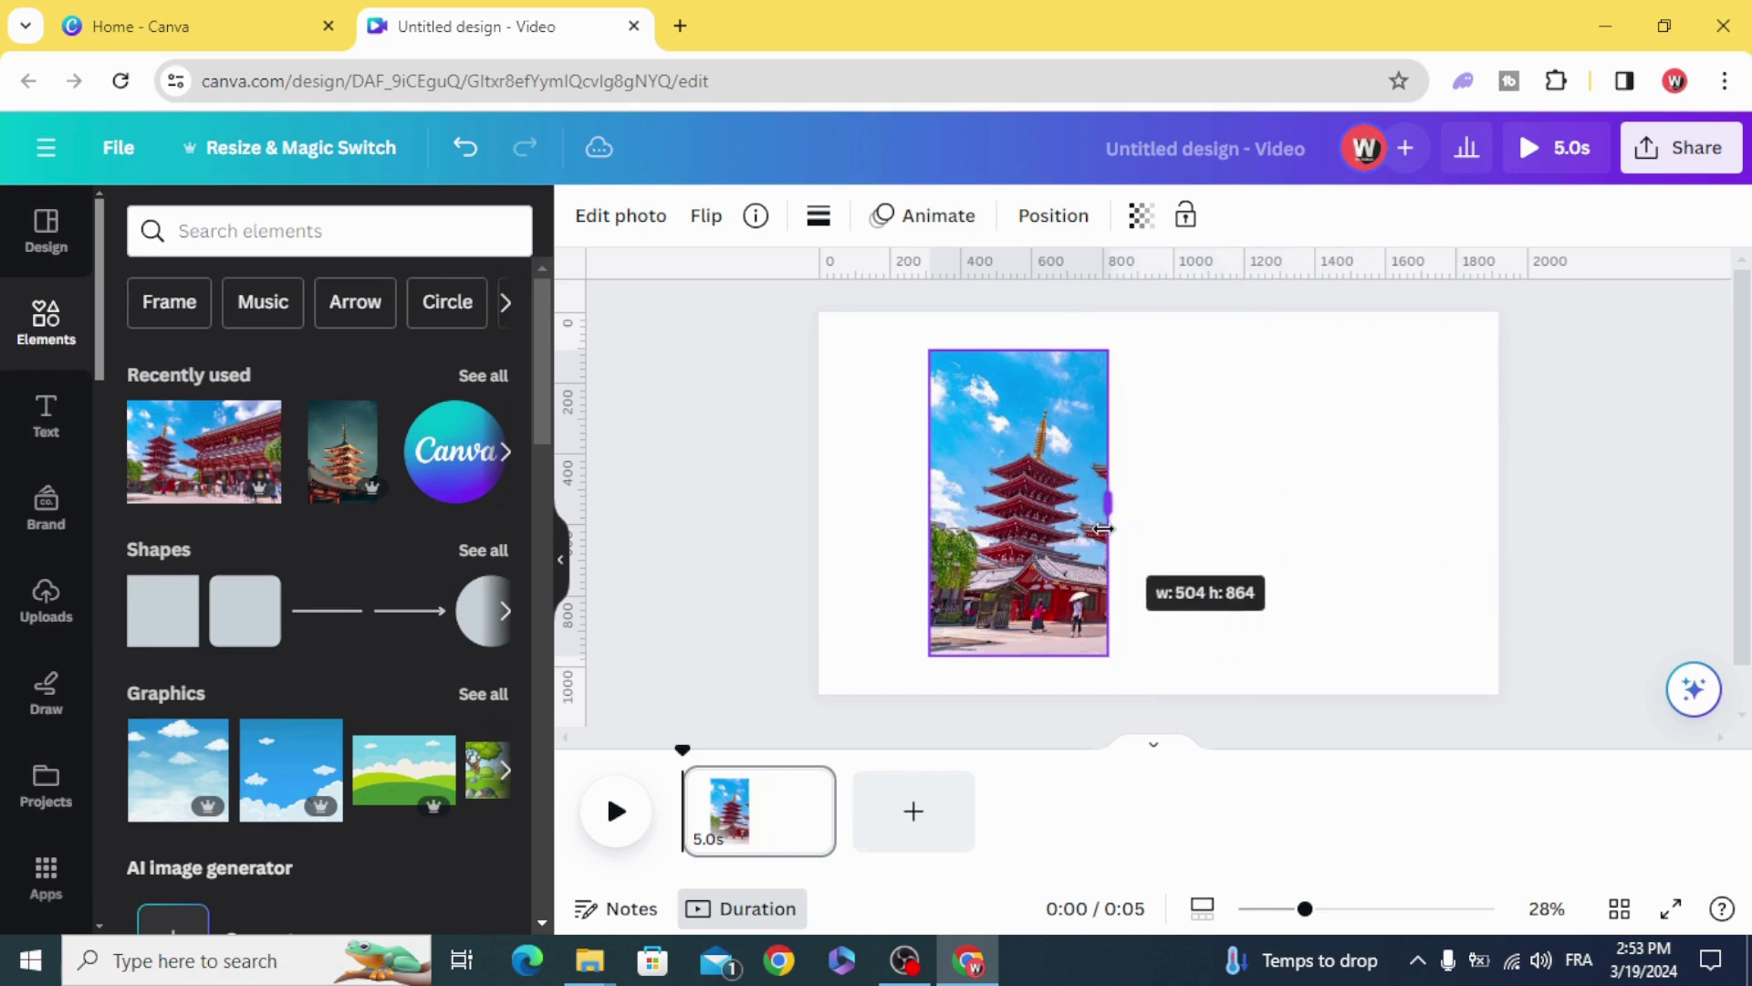
{"action": "left_click_drag", "start_coordinate": [927, 501], "coordinate": [944, 504]}
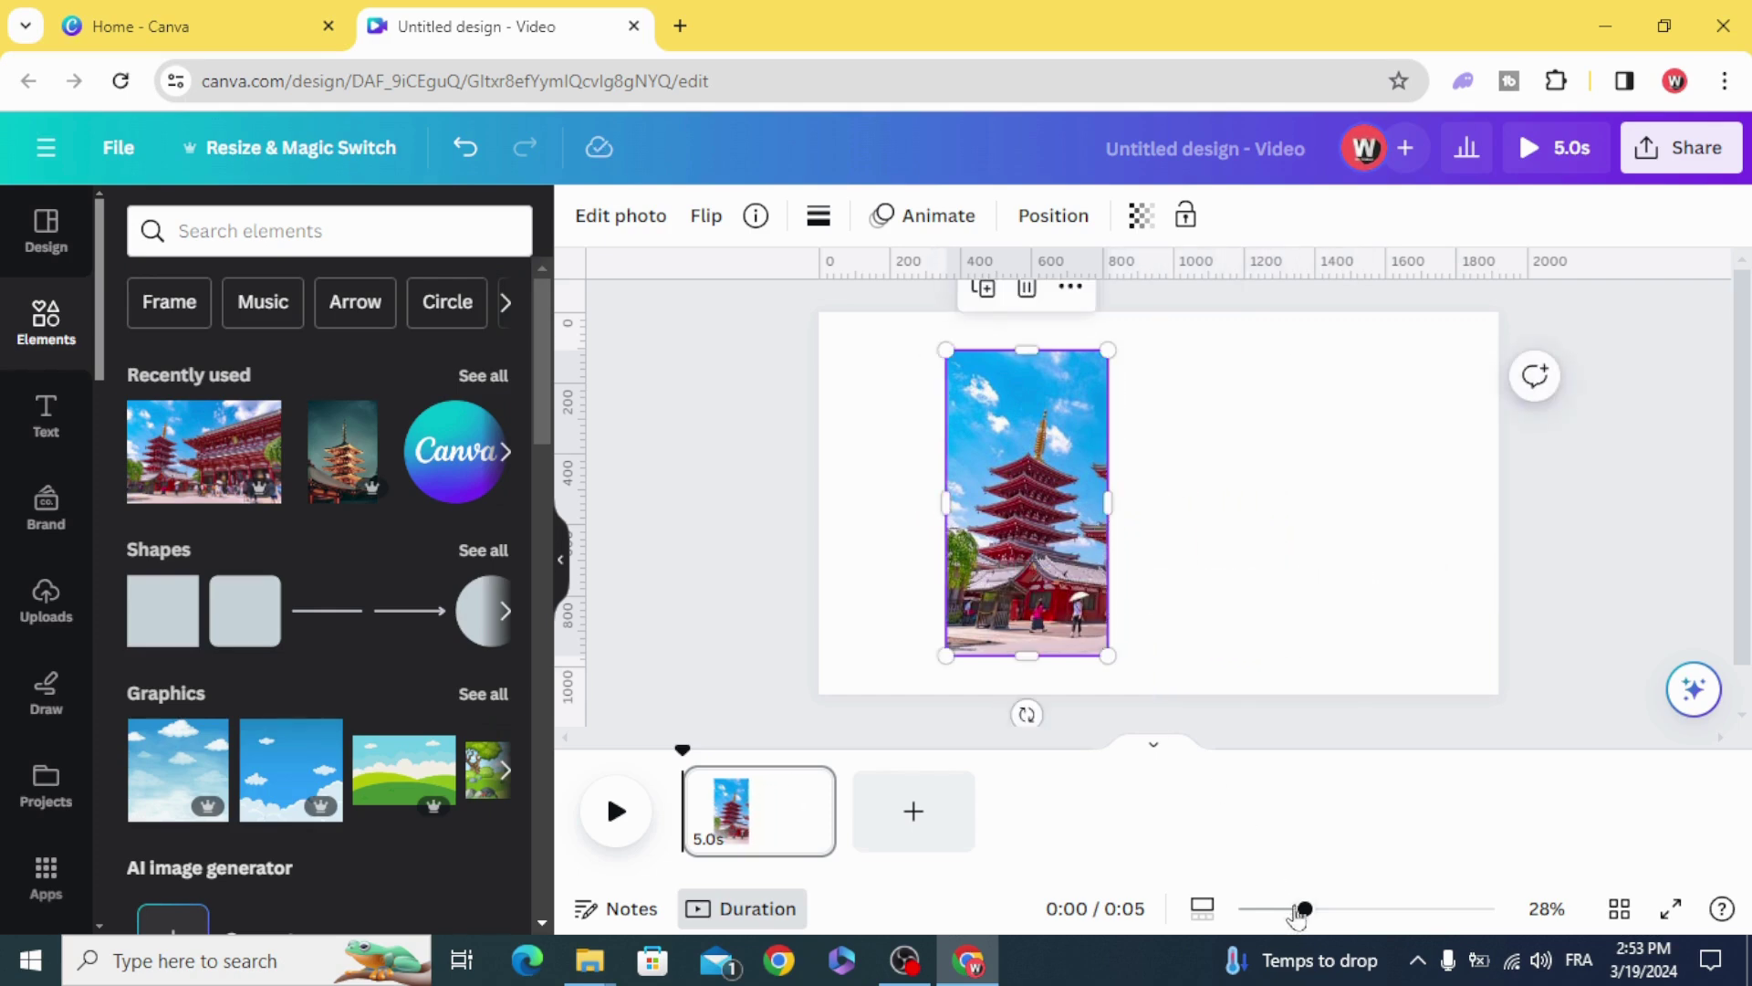
{"action": "left_click_drag", "start_coordinate": [1297, 914], "coordinate": [1269, 910]}
Step: Enlarge the temple photo to full page width with its top aligned to the page top
{"action": "left_click", "coordinate": [862, 555]}
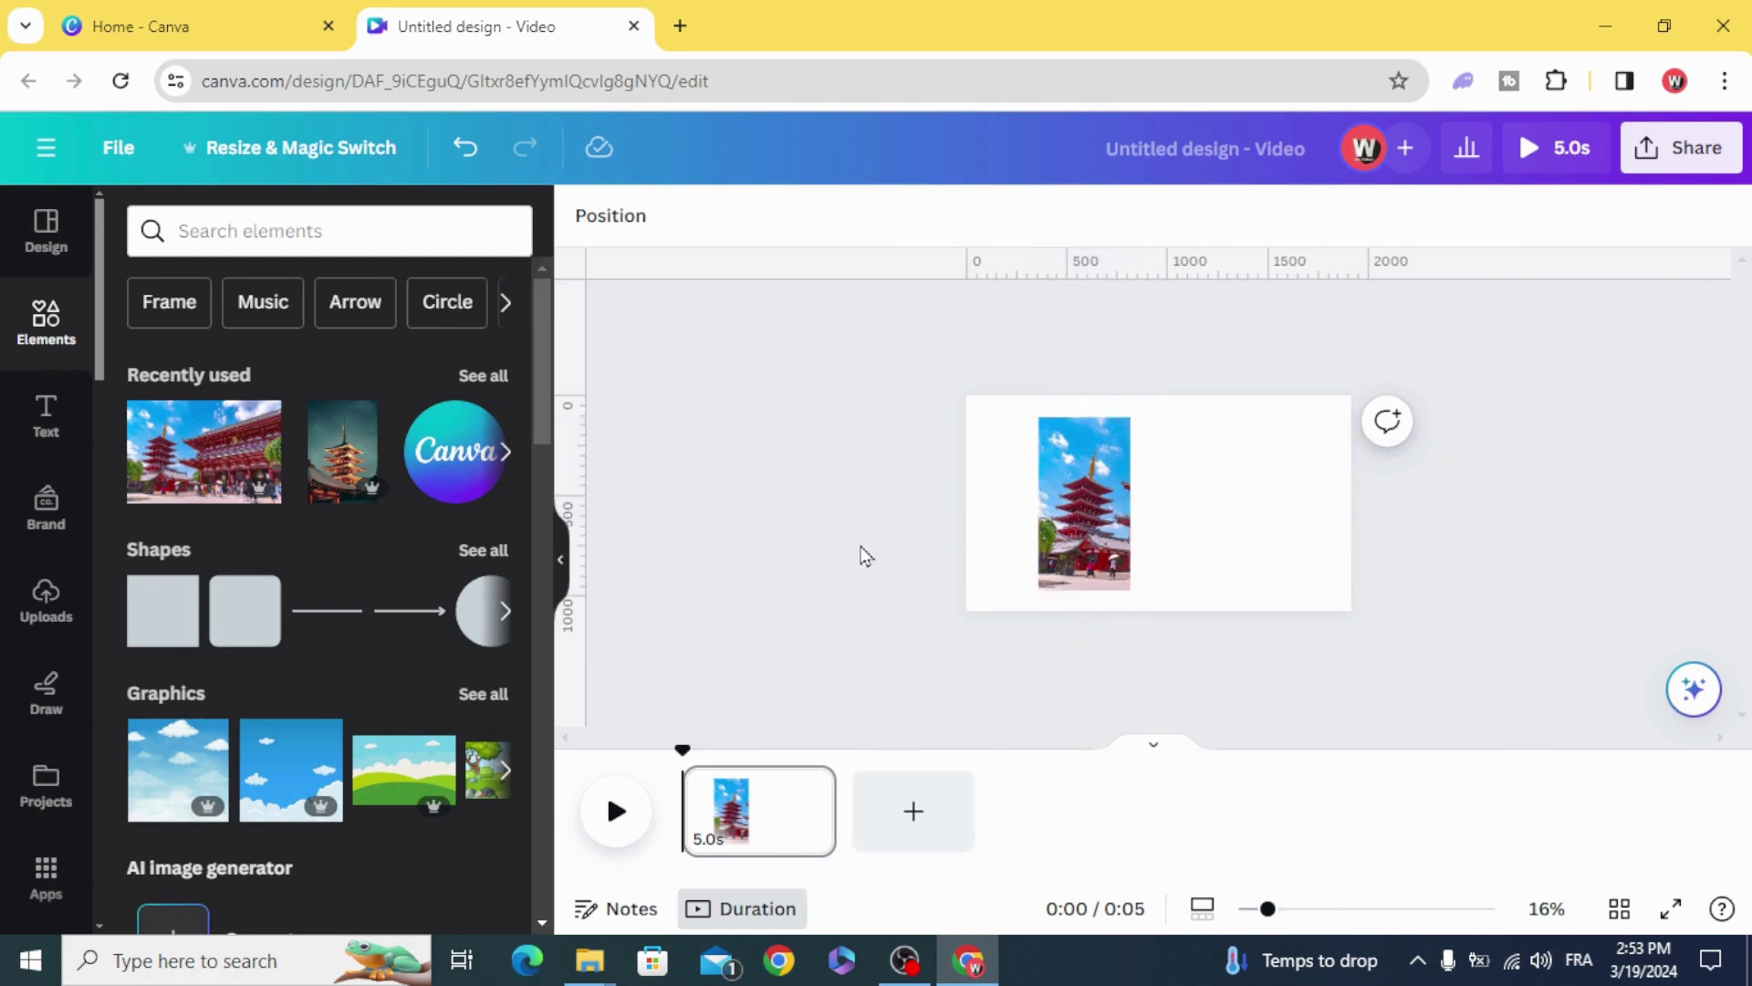
{"action": "left_click", "coordinate": [1082, 506]}
{"action": "mouse_move", "coordinate": [1047, 435]}
{"action": "left_mouse_down"}
{"action": "mouse_move", "coordinate": [1140, 502]}
{"action": "mouse_move", "coordinate": [986, 461]}
{"action": "left_mouse_up"}
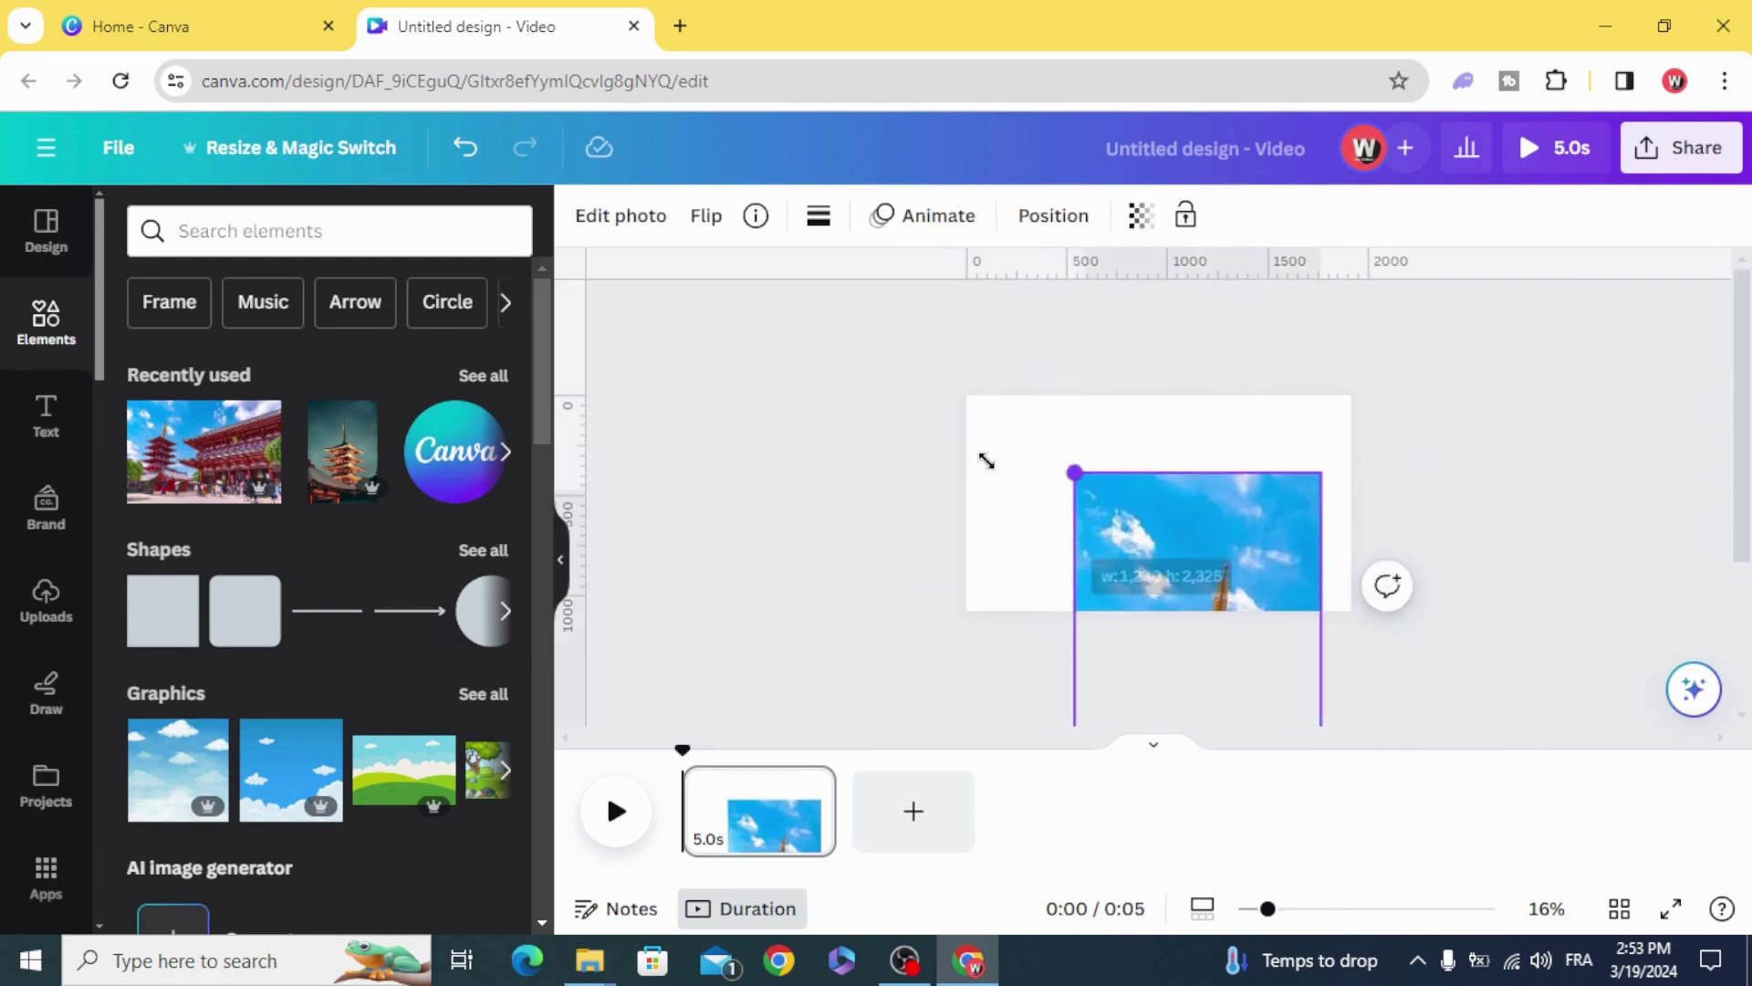
{"action": "mouse_move", "coordinate": [986, 462]}
{"action": "left_mouse_down"}
{"action": "mouse_move", "coordinate": [1018, 435]}
{"action": "mouse_move", "coordinate": [923, 356]}
{"action": "left_mouse_up"}
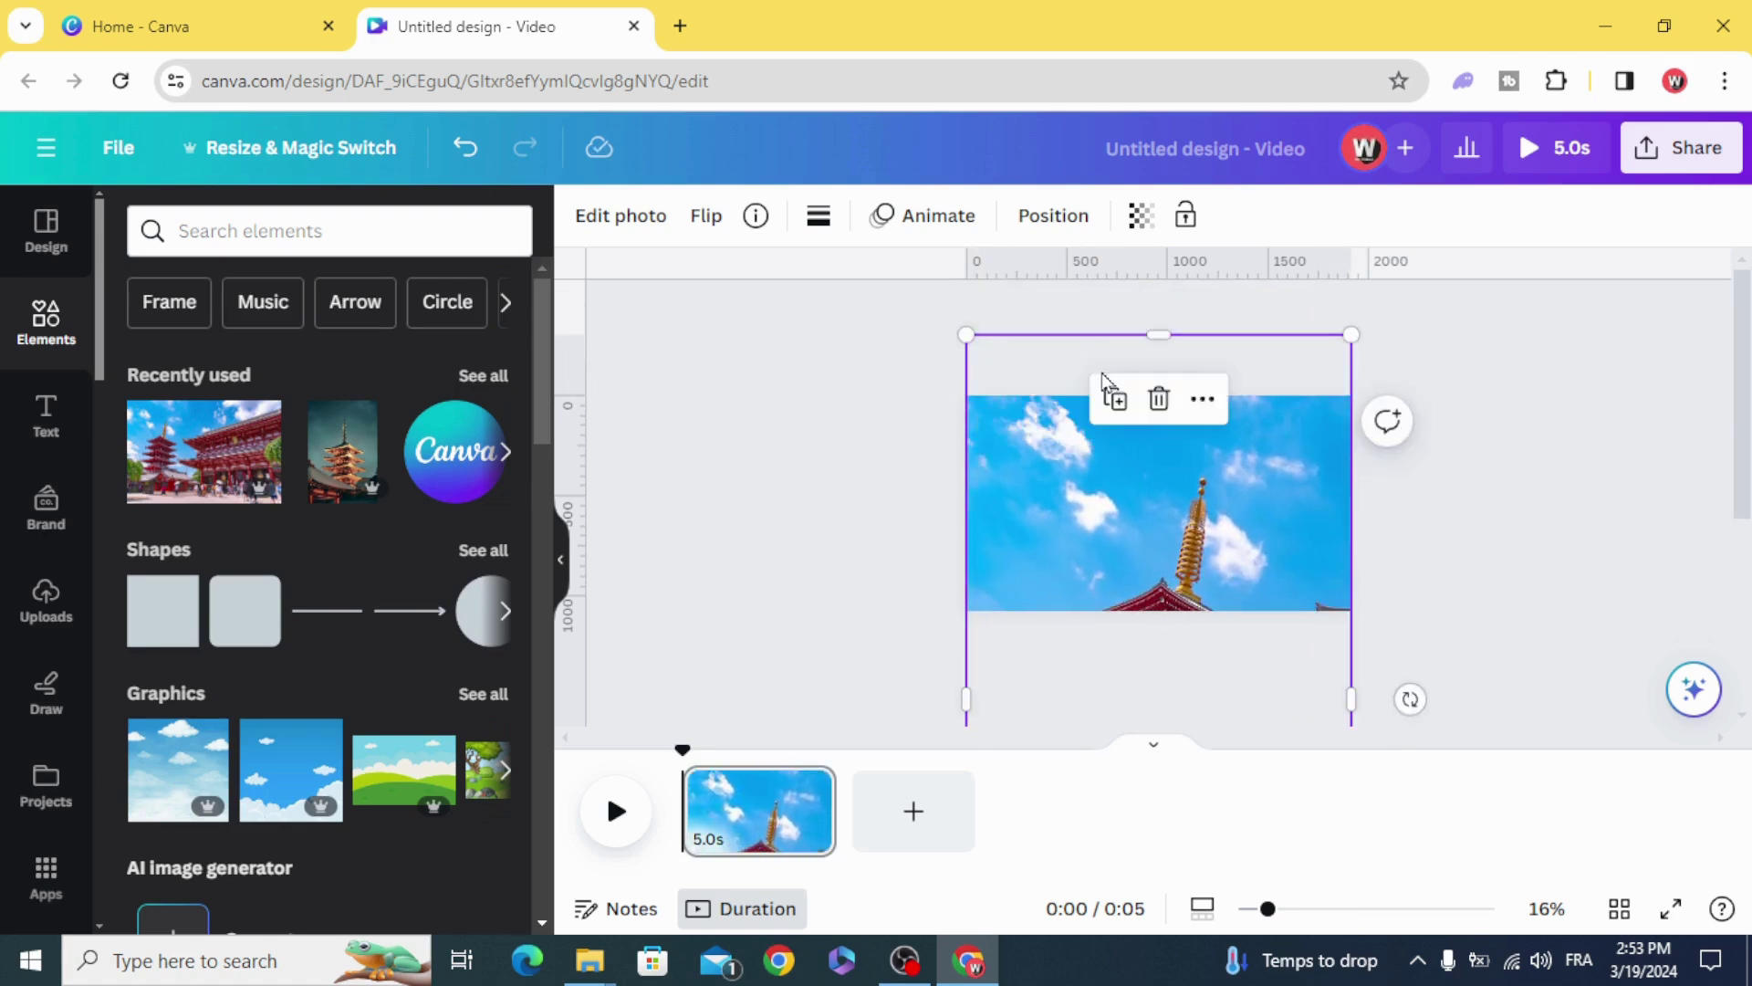
{"action": "left_click_drag", "start_coordinate": [1073, 440], "coordinate": [1061, 486]}
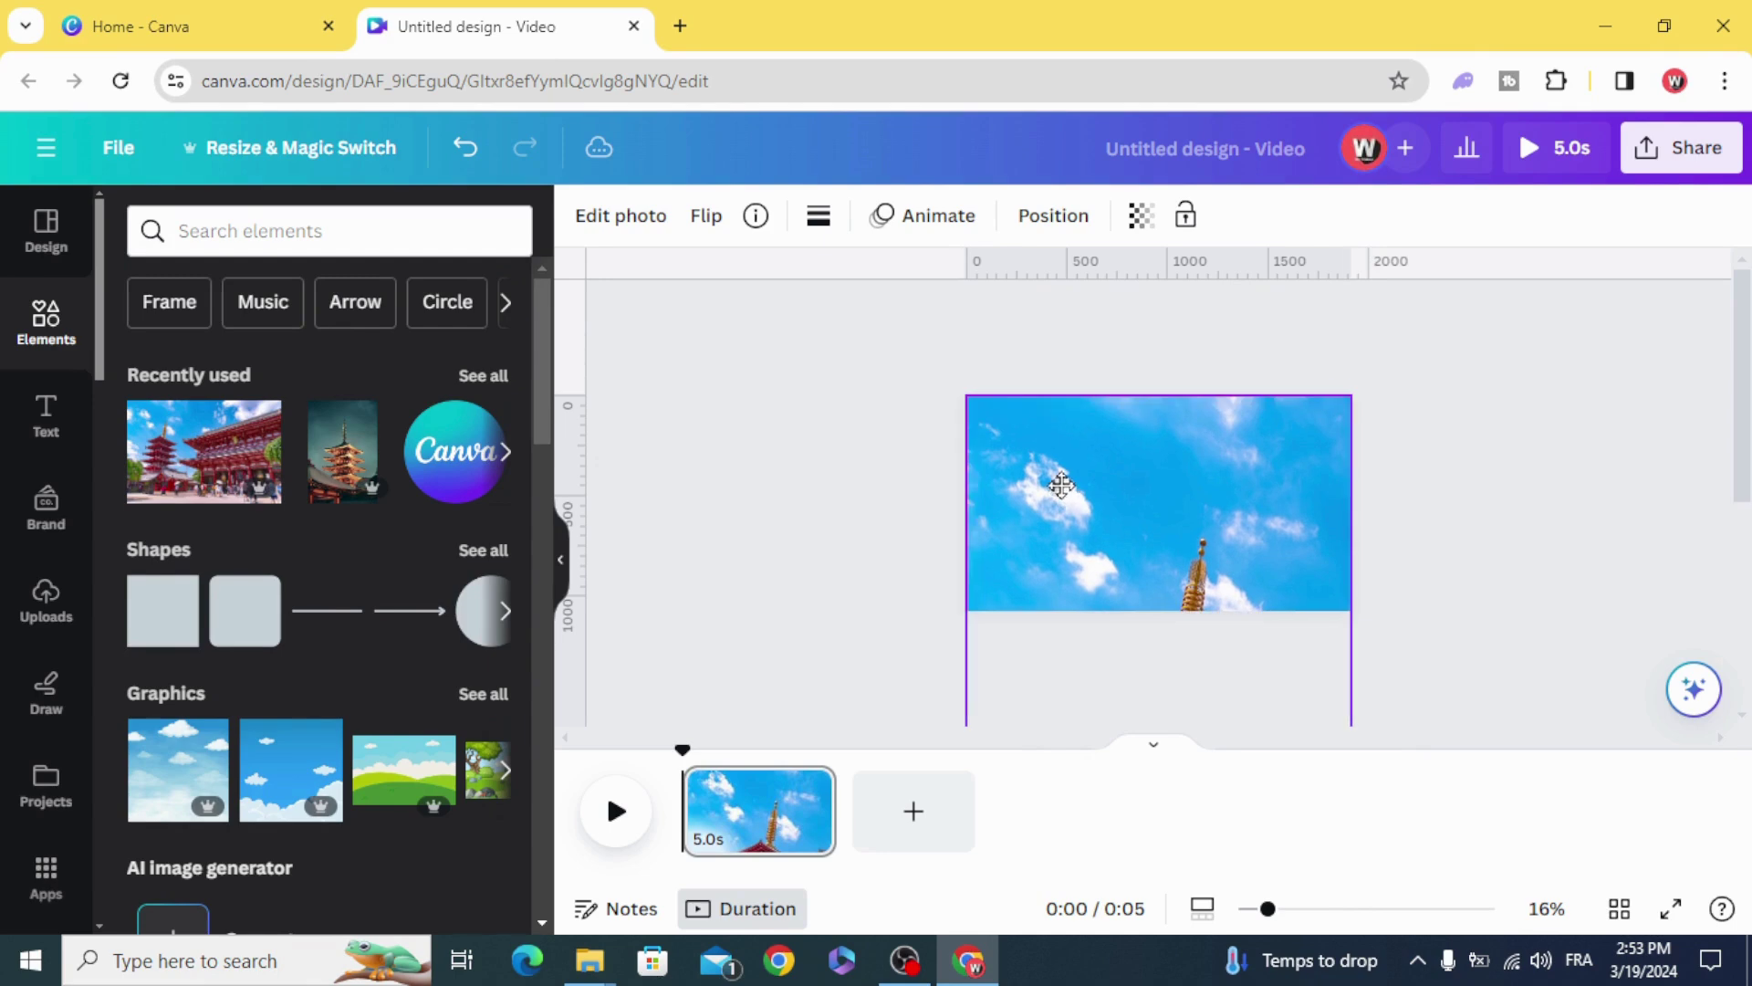
{"action": "left_click", "coordinate": [895, 512]}
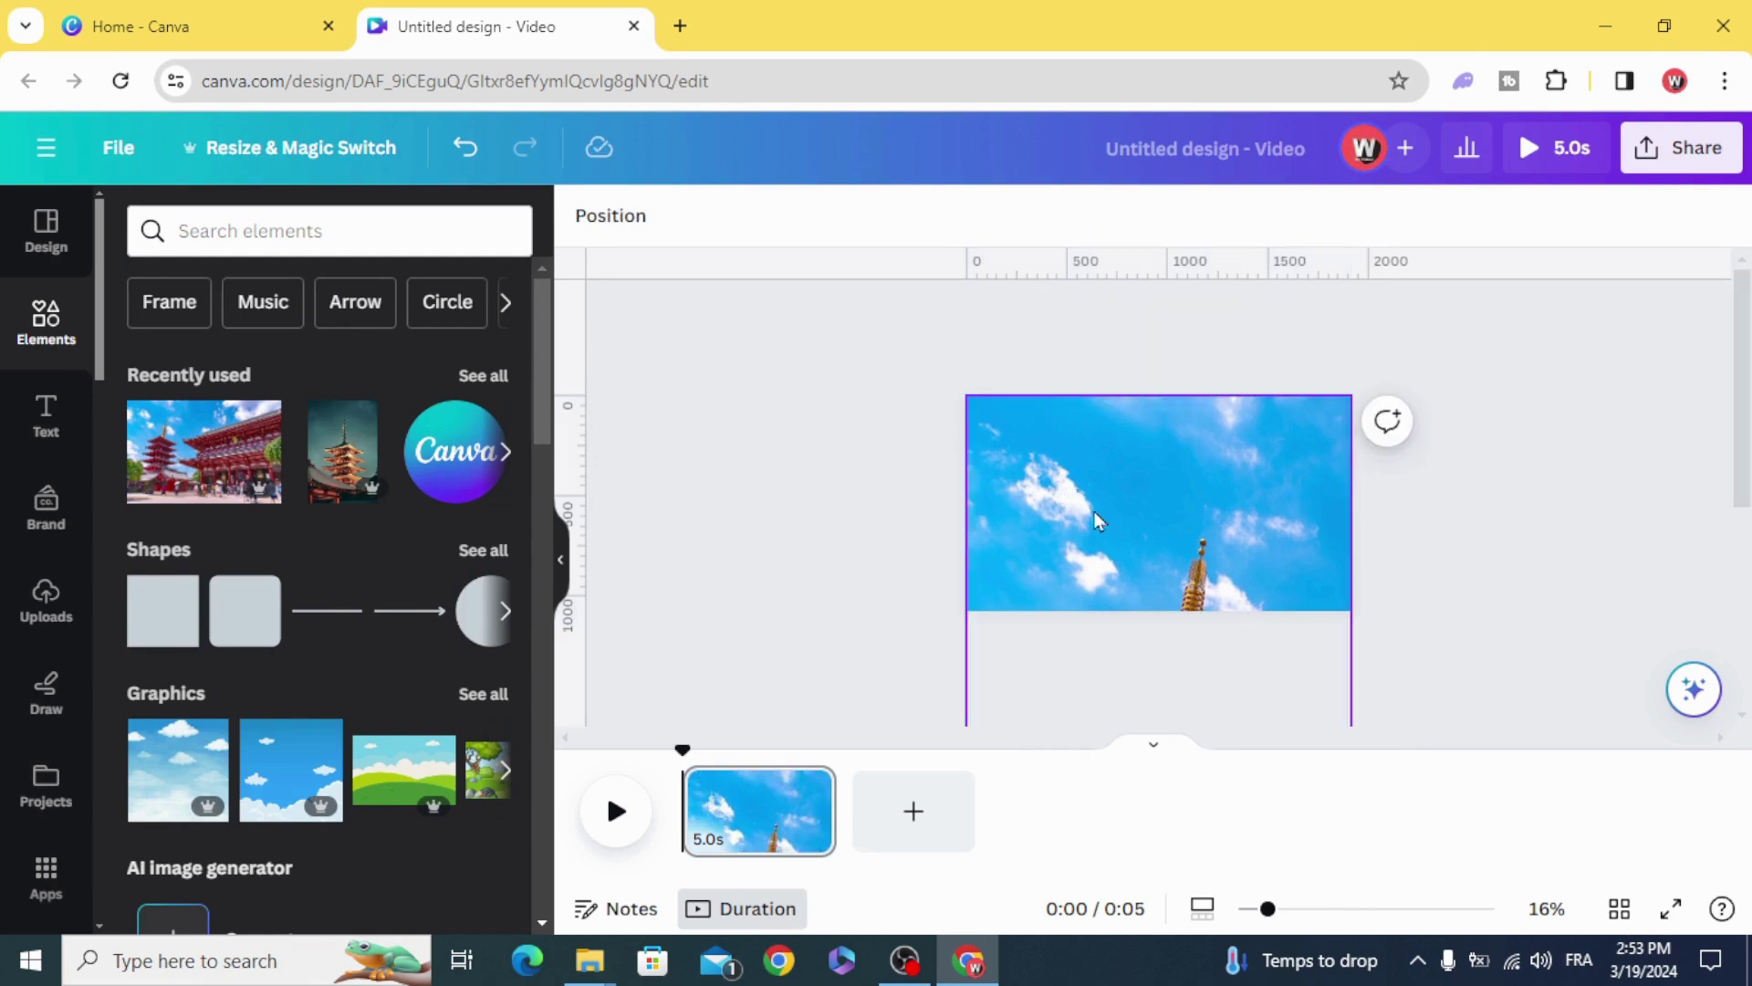
{"action": "left_click", "coordinate": [16, 433]}
Step: Add three headings reading TEXT 1, TEXT 2 and TEXT 3, stacked in a column
{"action": "left_click", "coordinate": [247, 474]}
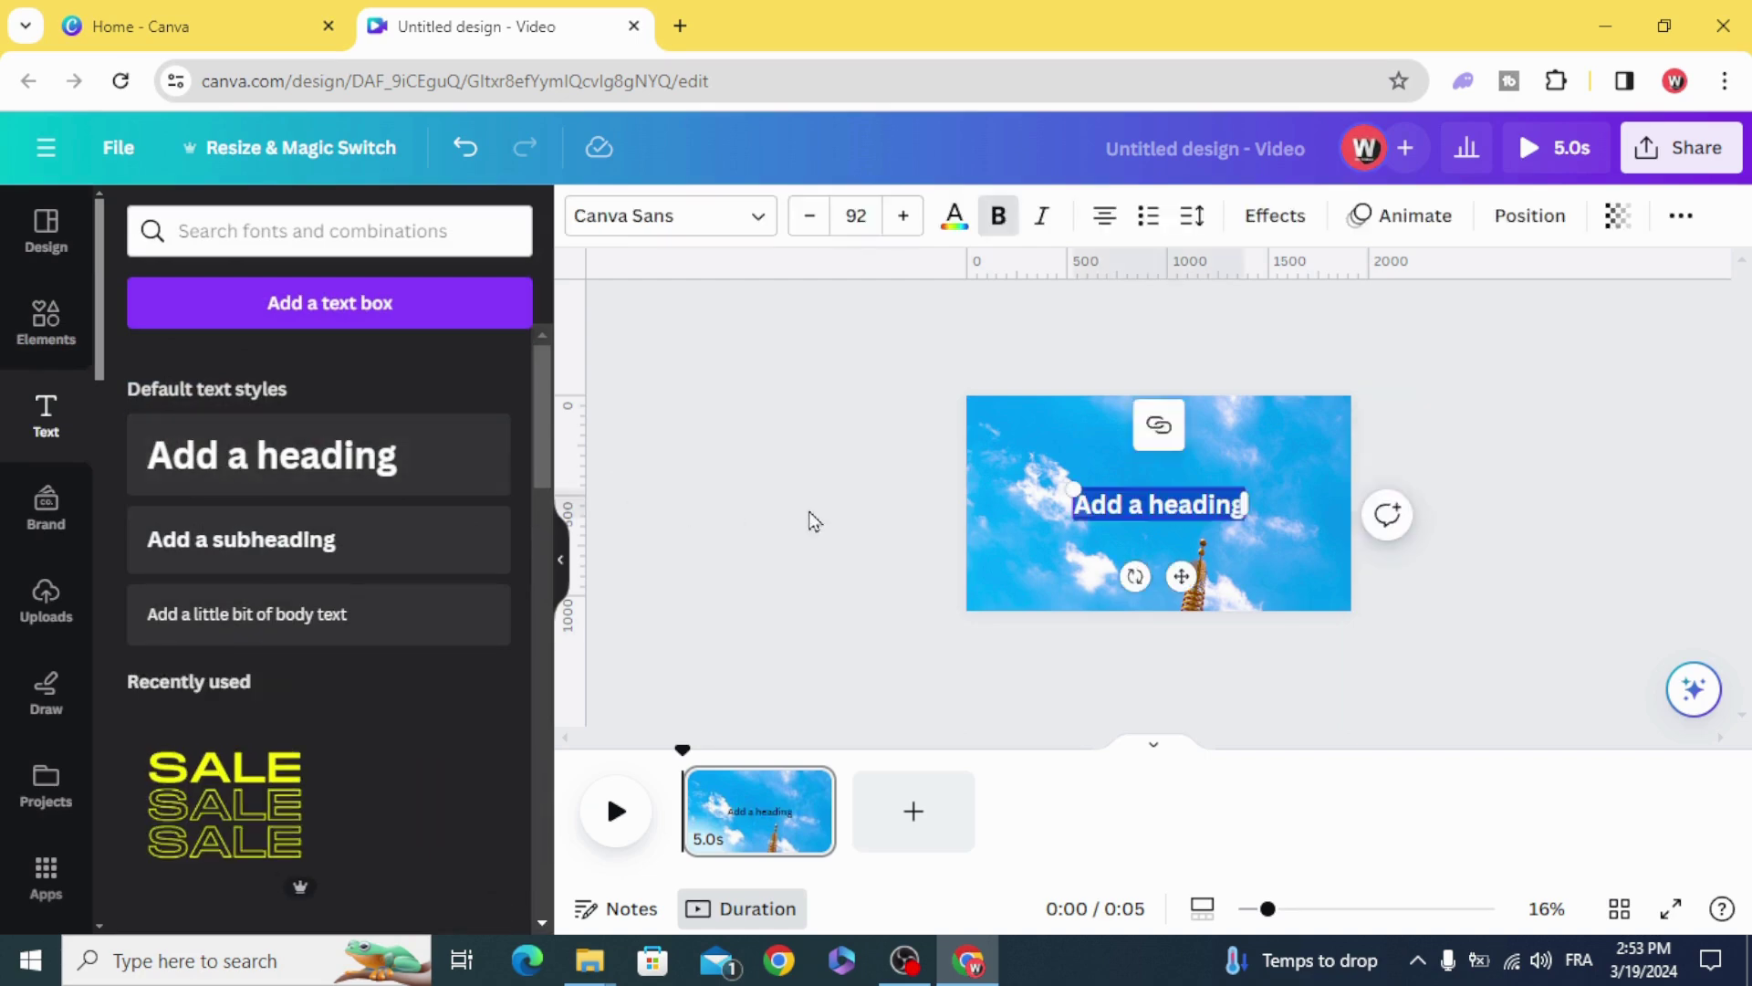
{"action": "left_click", "coordinate": [809, 517]}
{"action": "left_click_drag", "start_coordinate": [1093, 526], "coordinate": [1086, 438]}
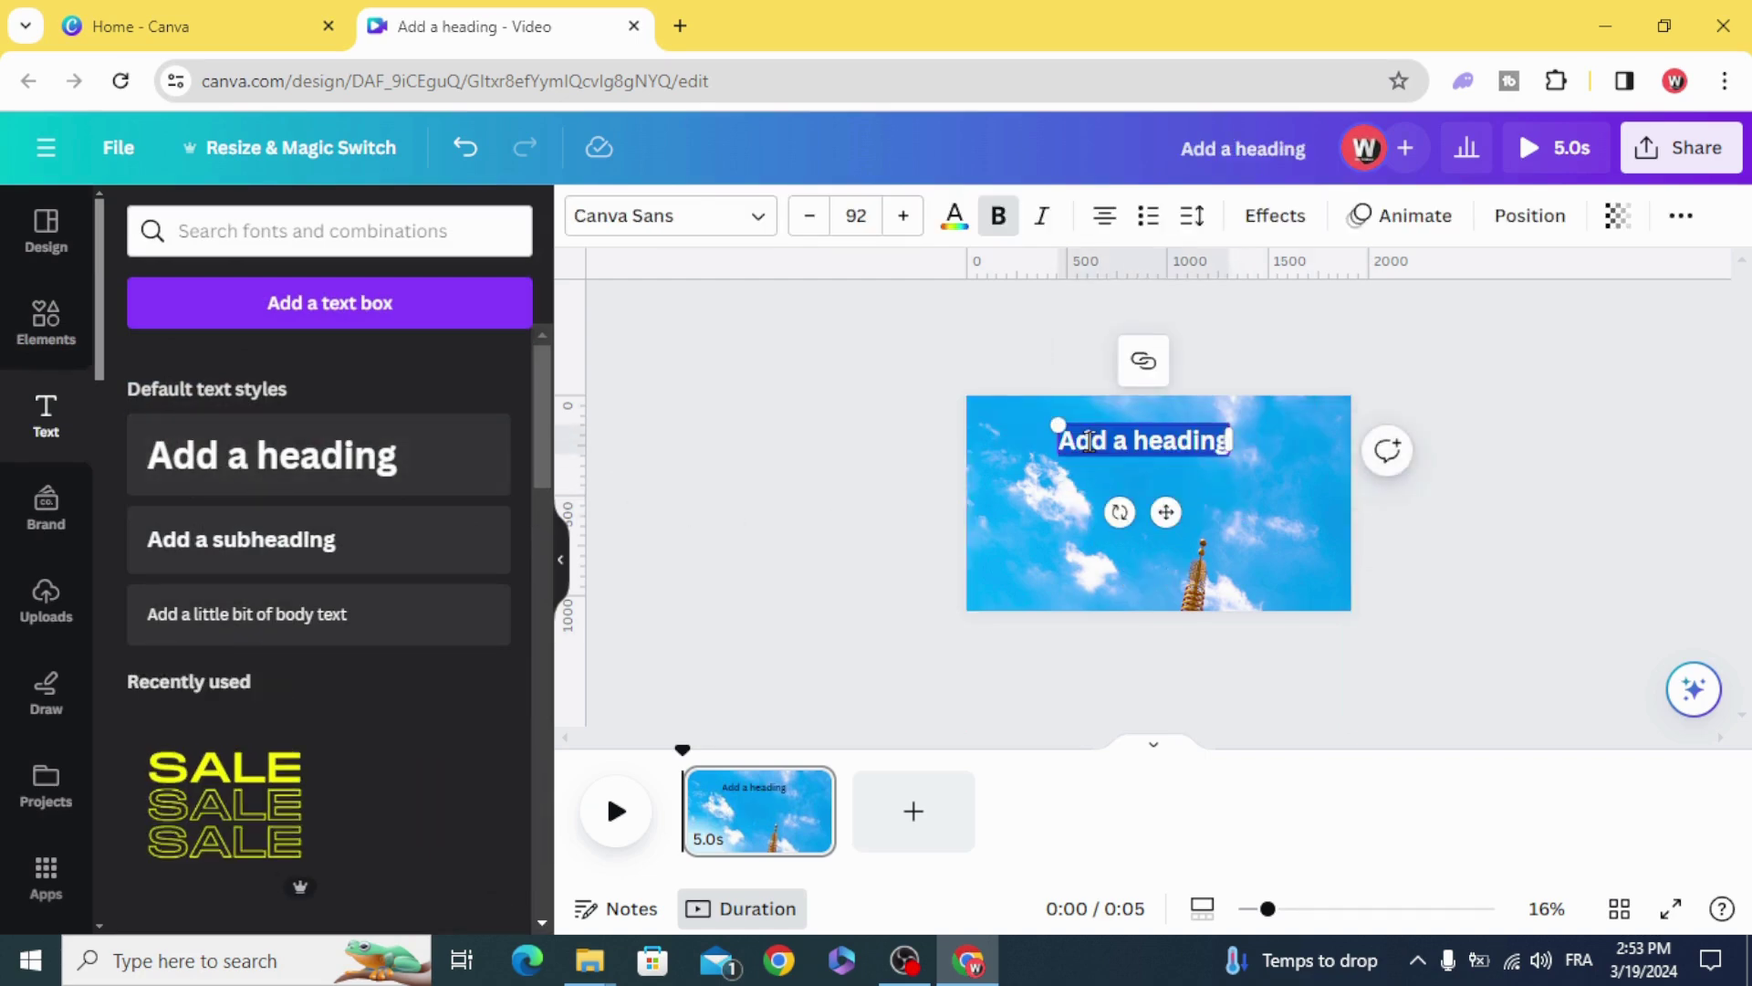
{"action": "key", "text": "BackSpace"}
{"action": "type", "text": "TEXT"}
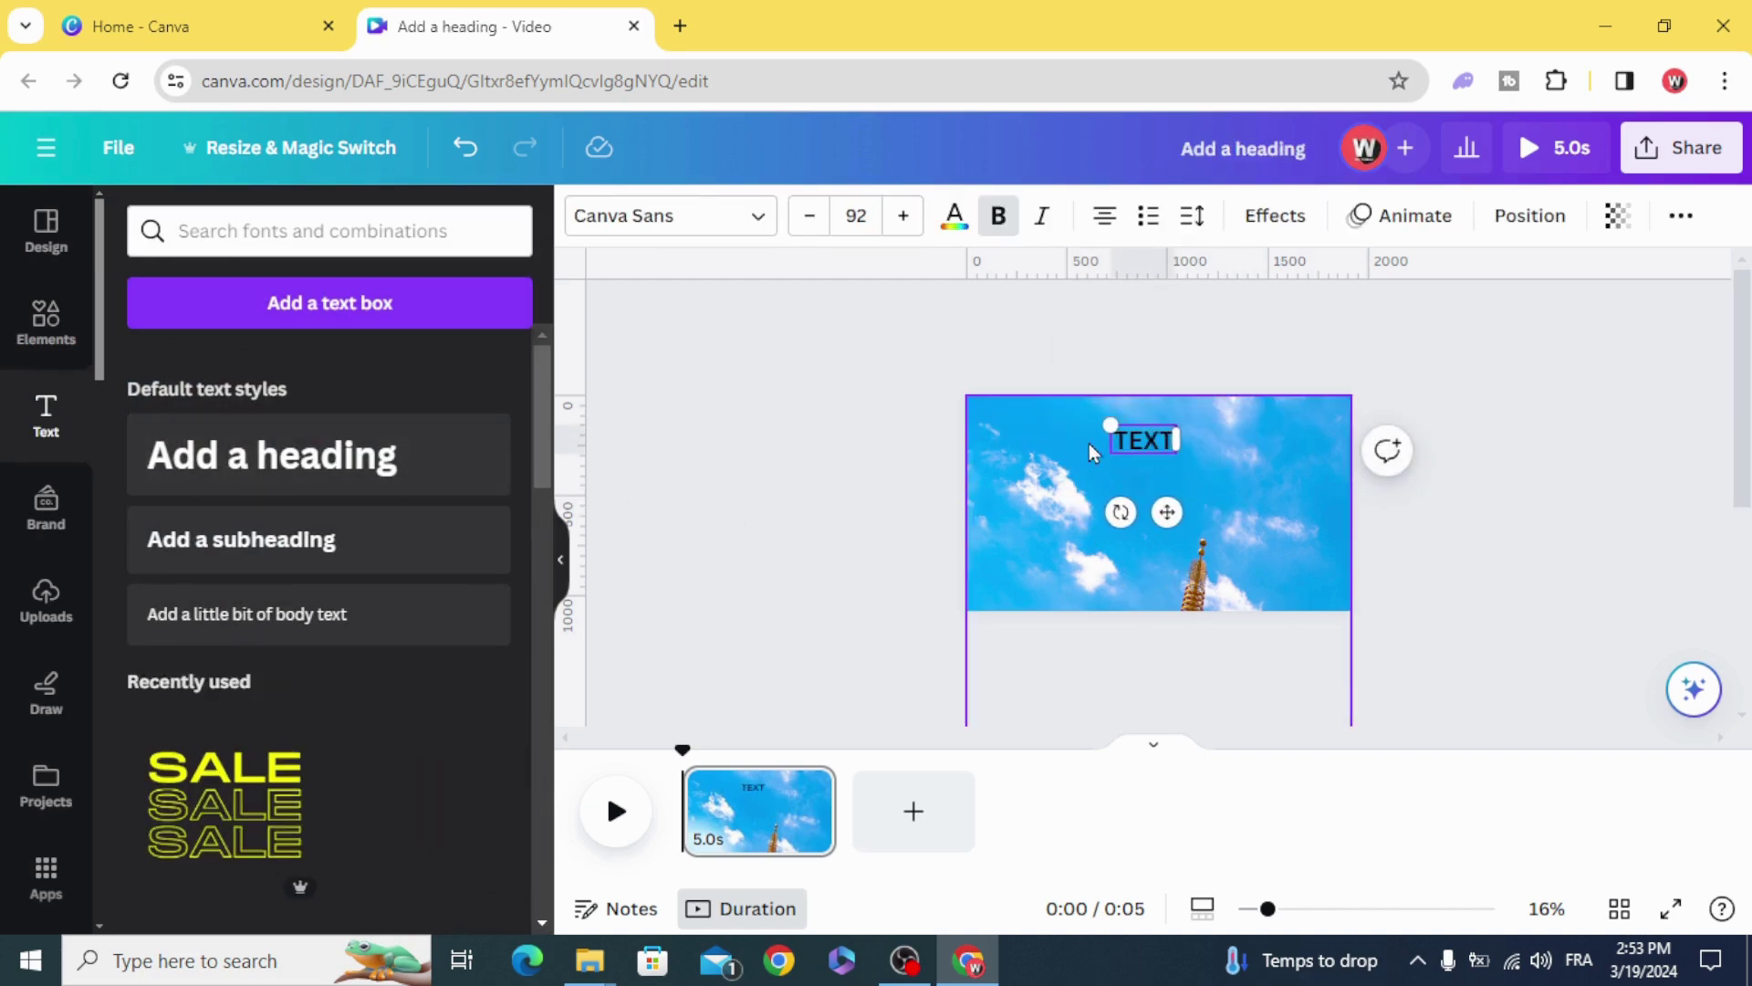
{"action": "type", "text": " 1"}
{"action": "left_click", "coordinate": [809, 547]}
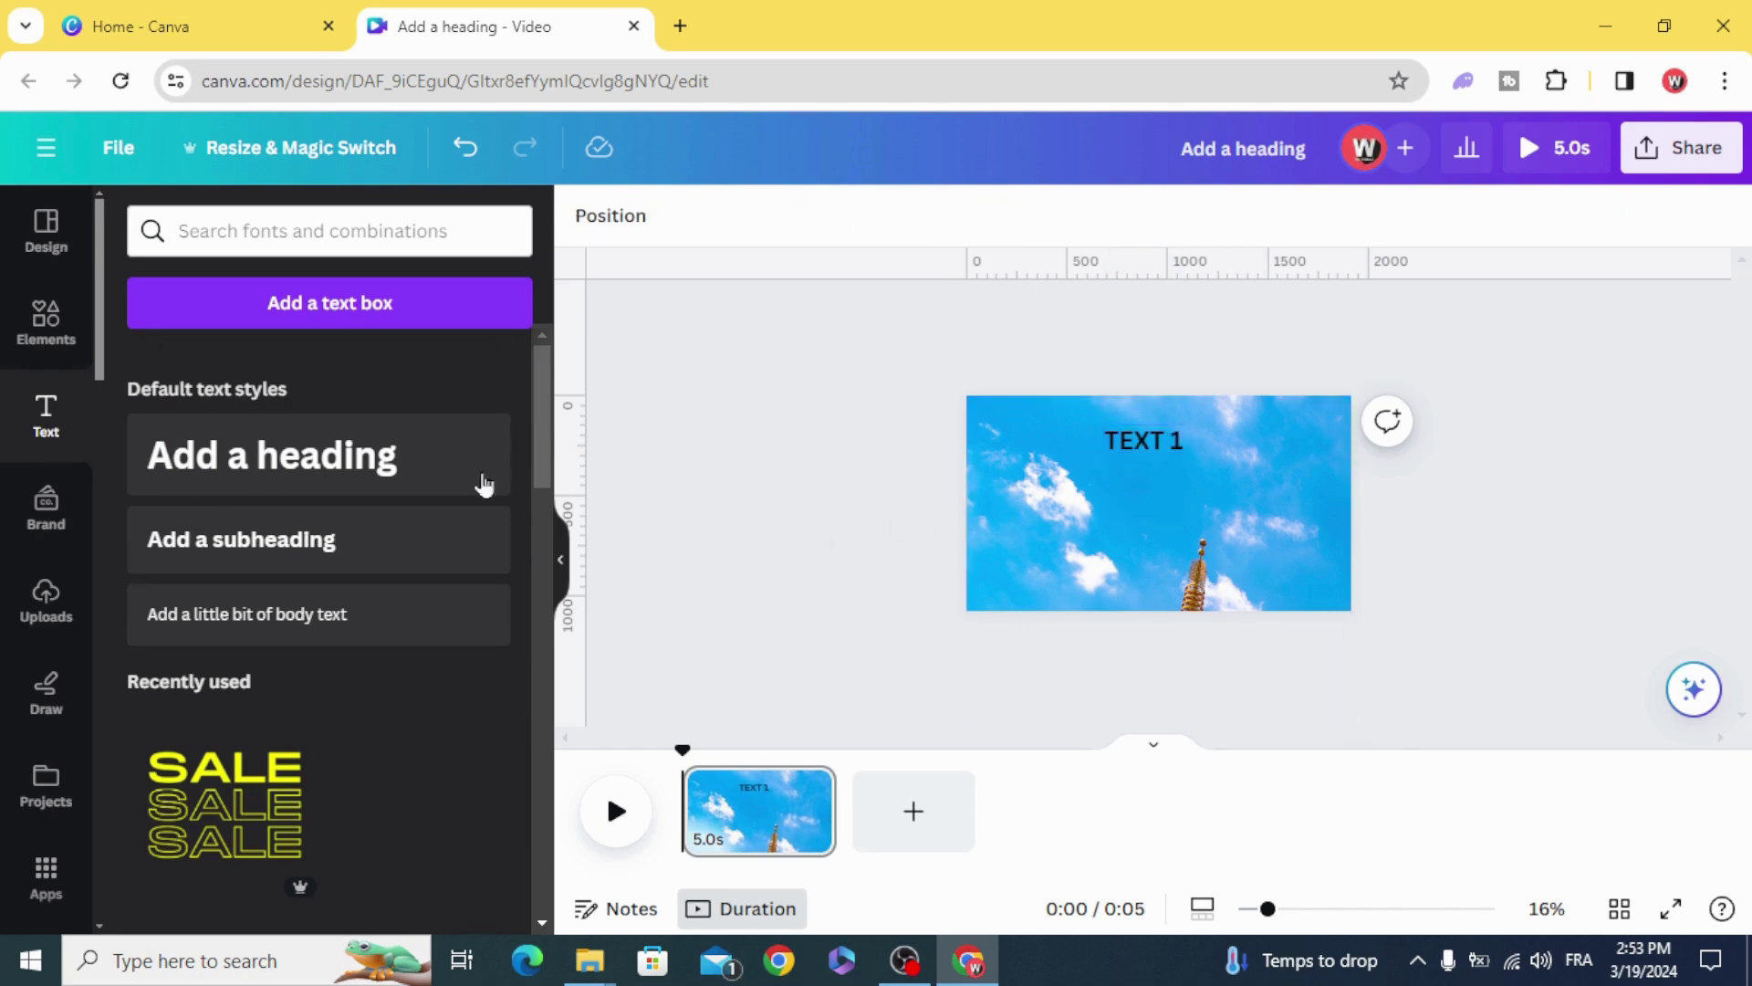
{"action": "left_click", "coordinate": [481, 484]}
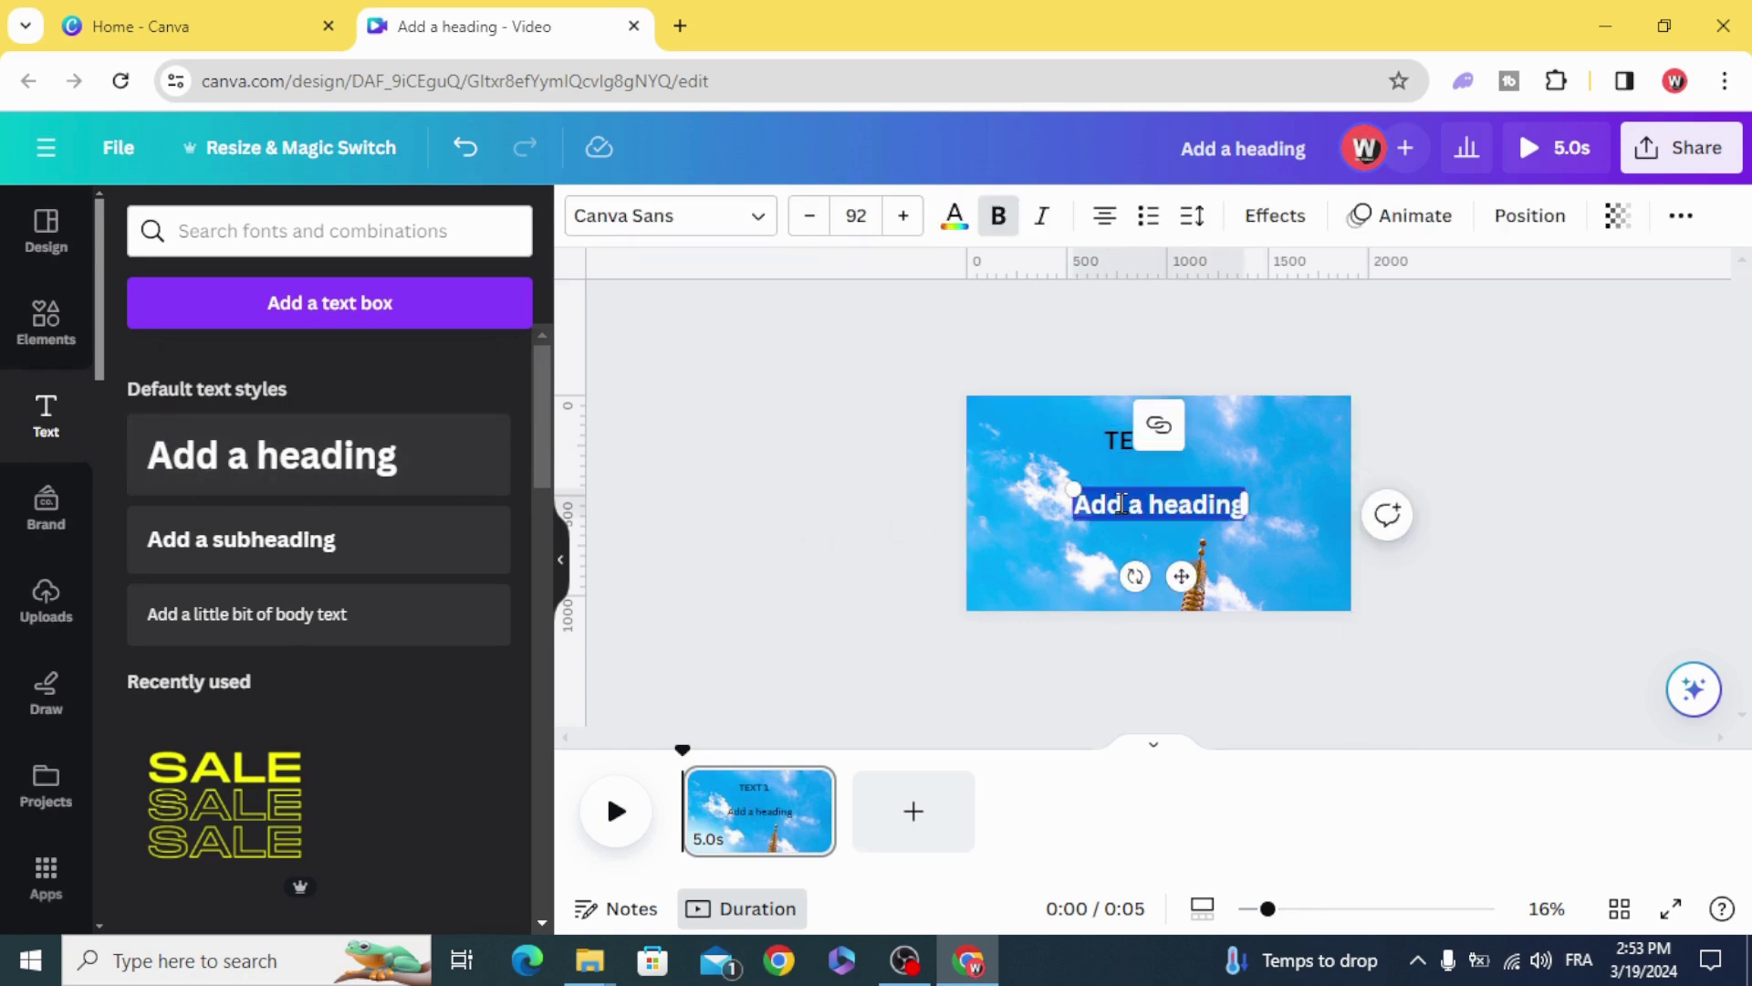
{"action": "key", "text": "BackSpace"}
{"action": "type", "text": "TEXT 2"}
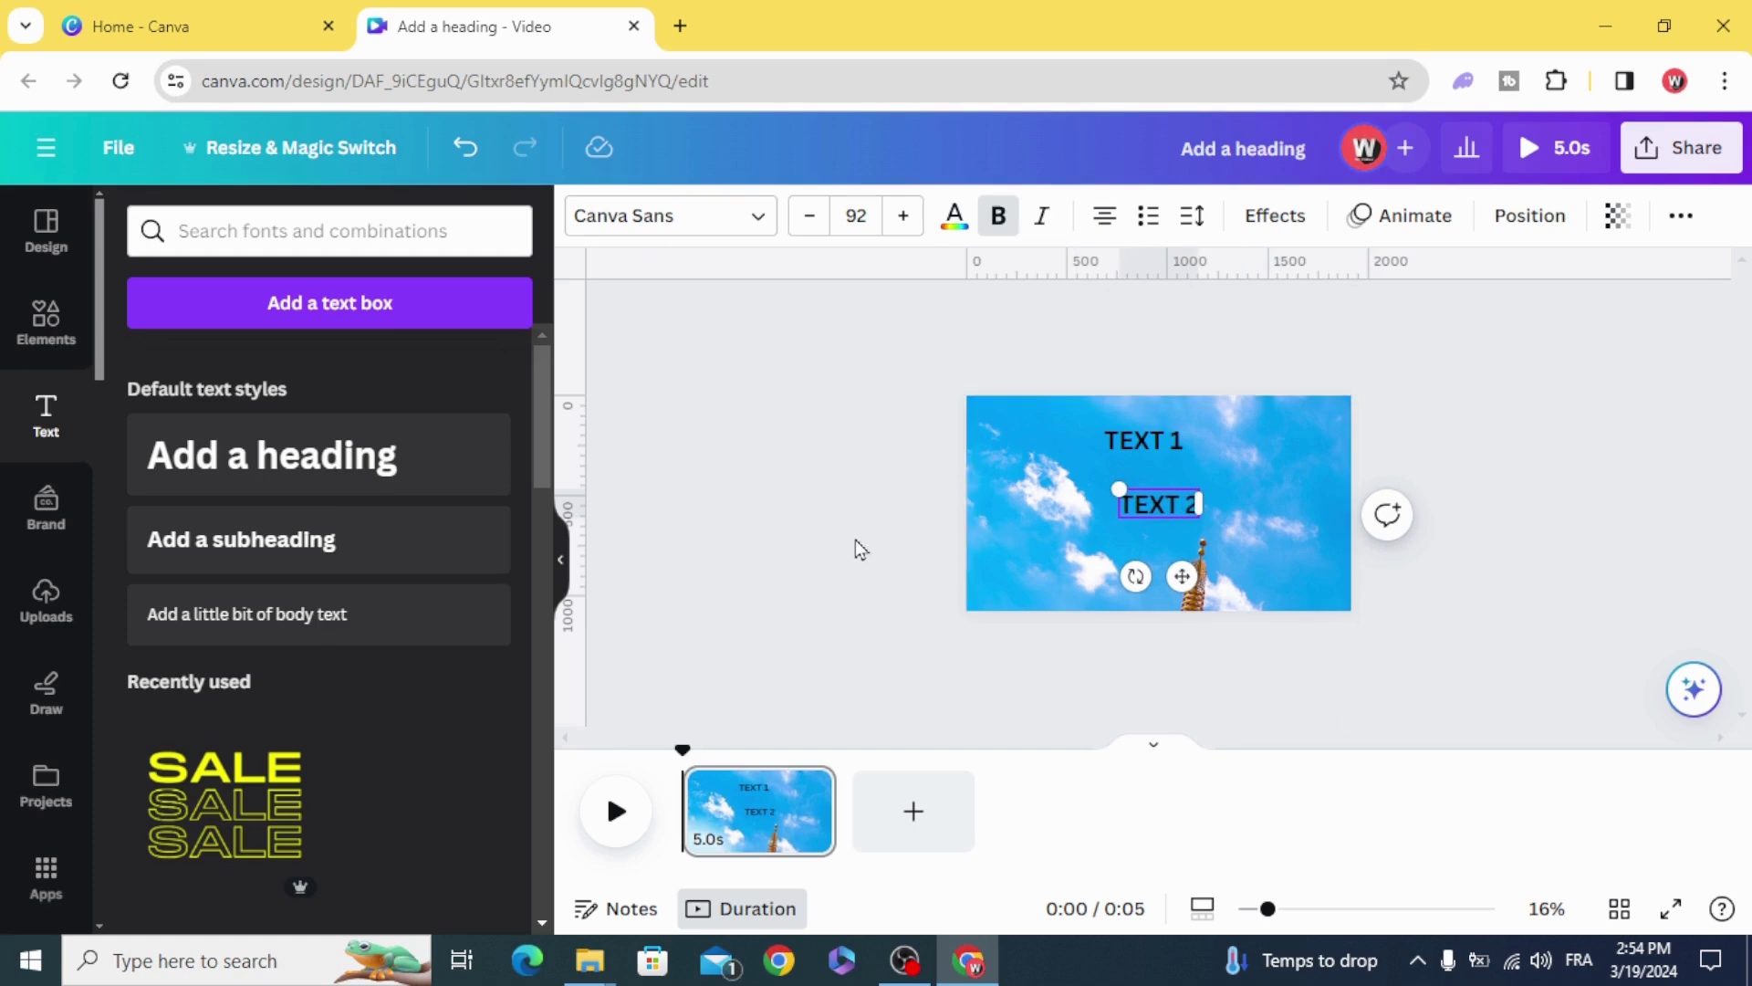
{"action": "left_click", "coordinate": [855, 549]}
{"action": "left_click", "coordinate": [458, 484]}
{"action": "left_click_drag", "start_coordinate": [1095, 505], "coordinate": [1078, 547]}
{"action": "type", "text": "TEXT 3"}
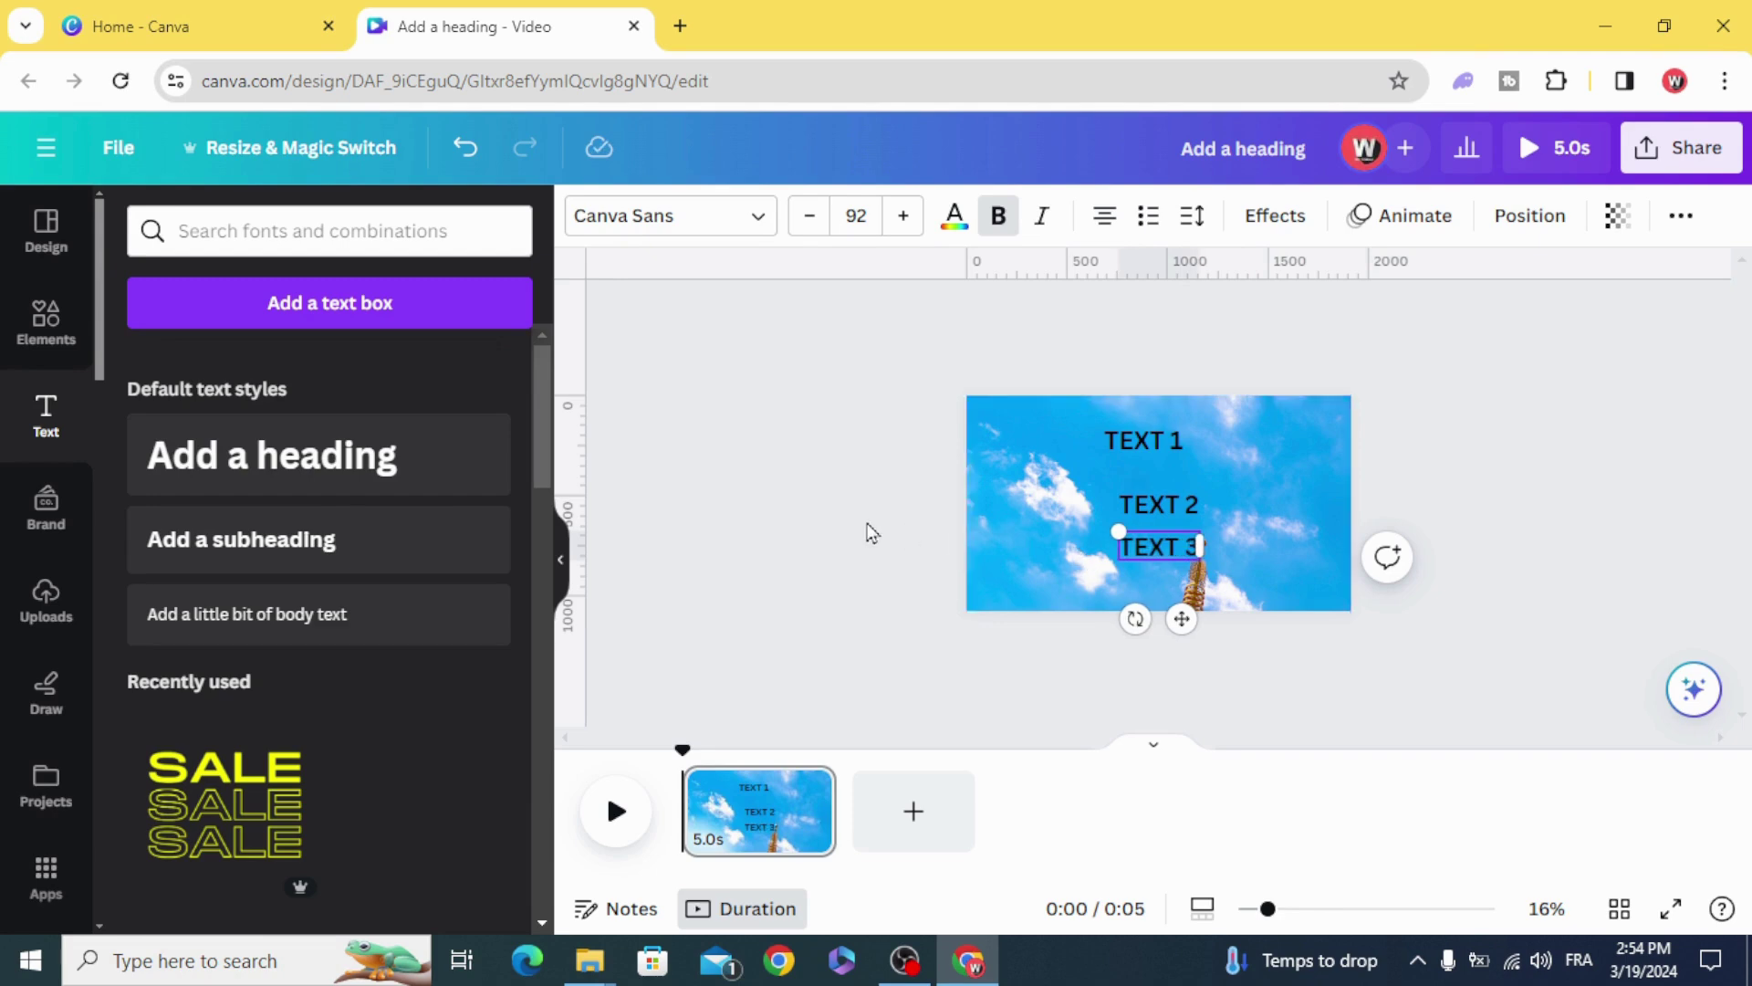
Step: Enlarge the TEXT 1 and TEXT 2 headings and move TEXT 3 to the page's bottom edge
{"action": "left_click", "coordinate": [868, 533]}
{"action": "left_click", "coordinate": [1141, 439]}
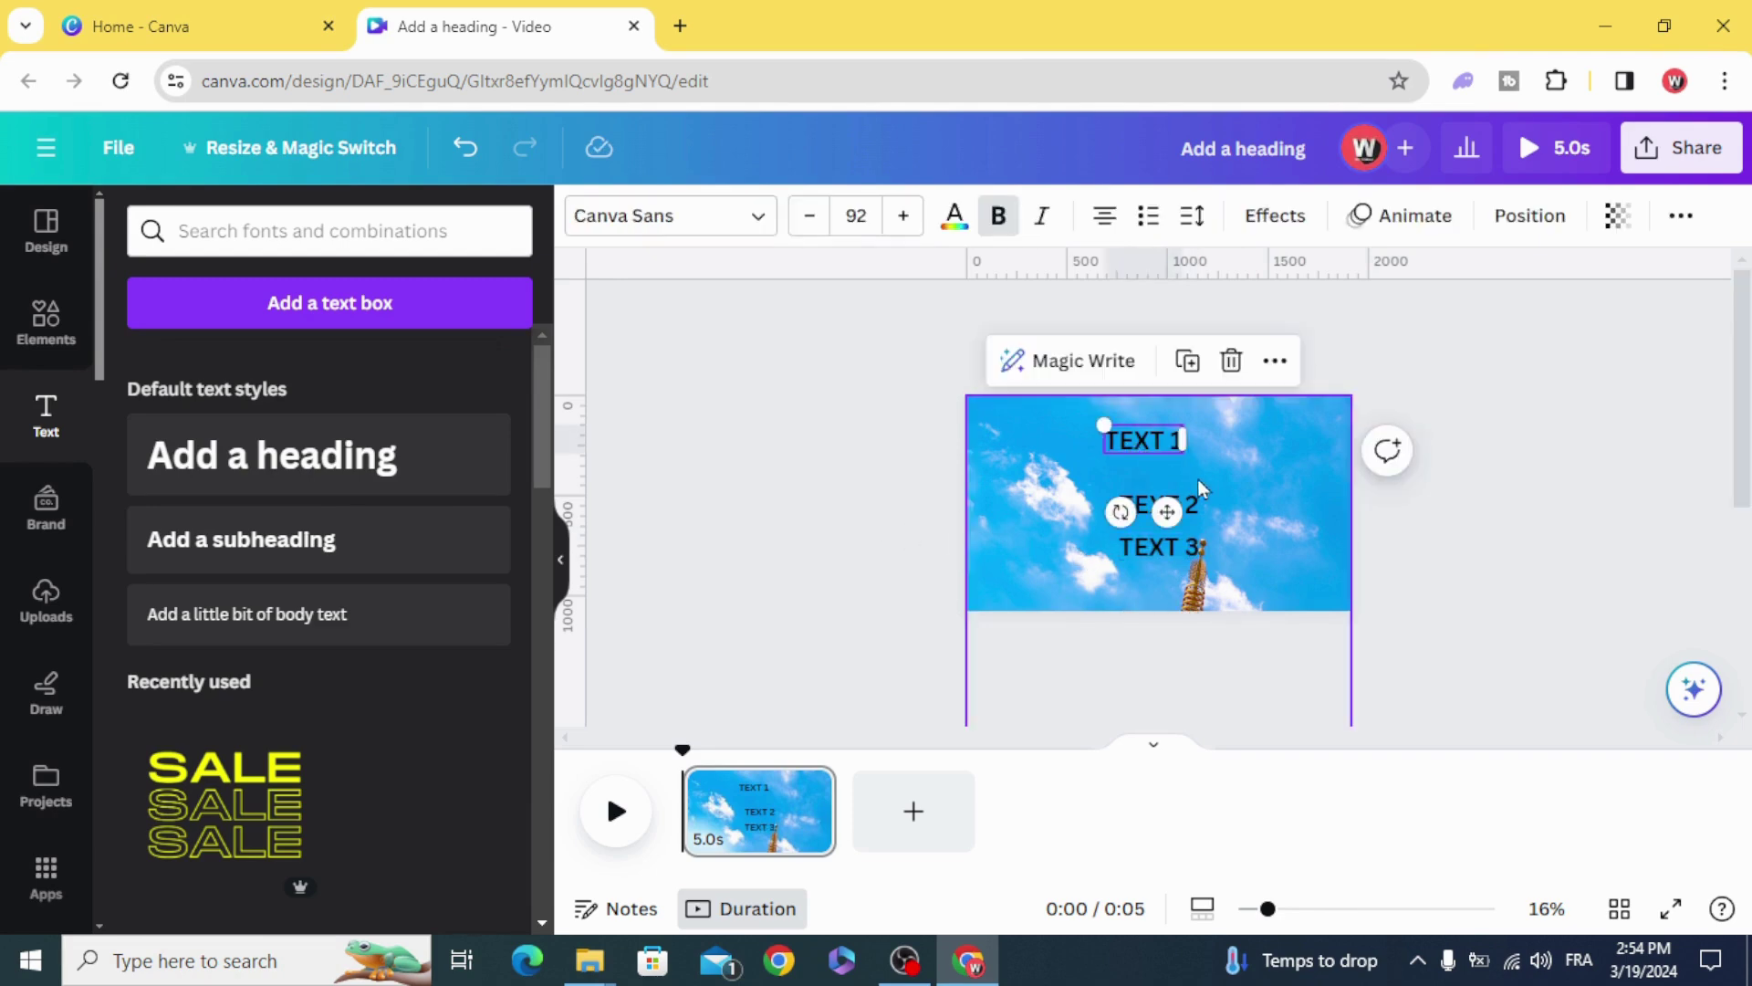
{"action": "left_click_drag", "start_coordinate": [1195, 468], "coordinate": [1301, 554]}
{"action": "left_click", "coordinate": [1163, 506]}
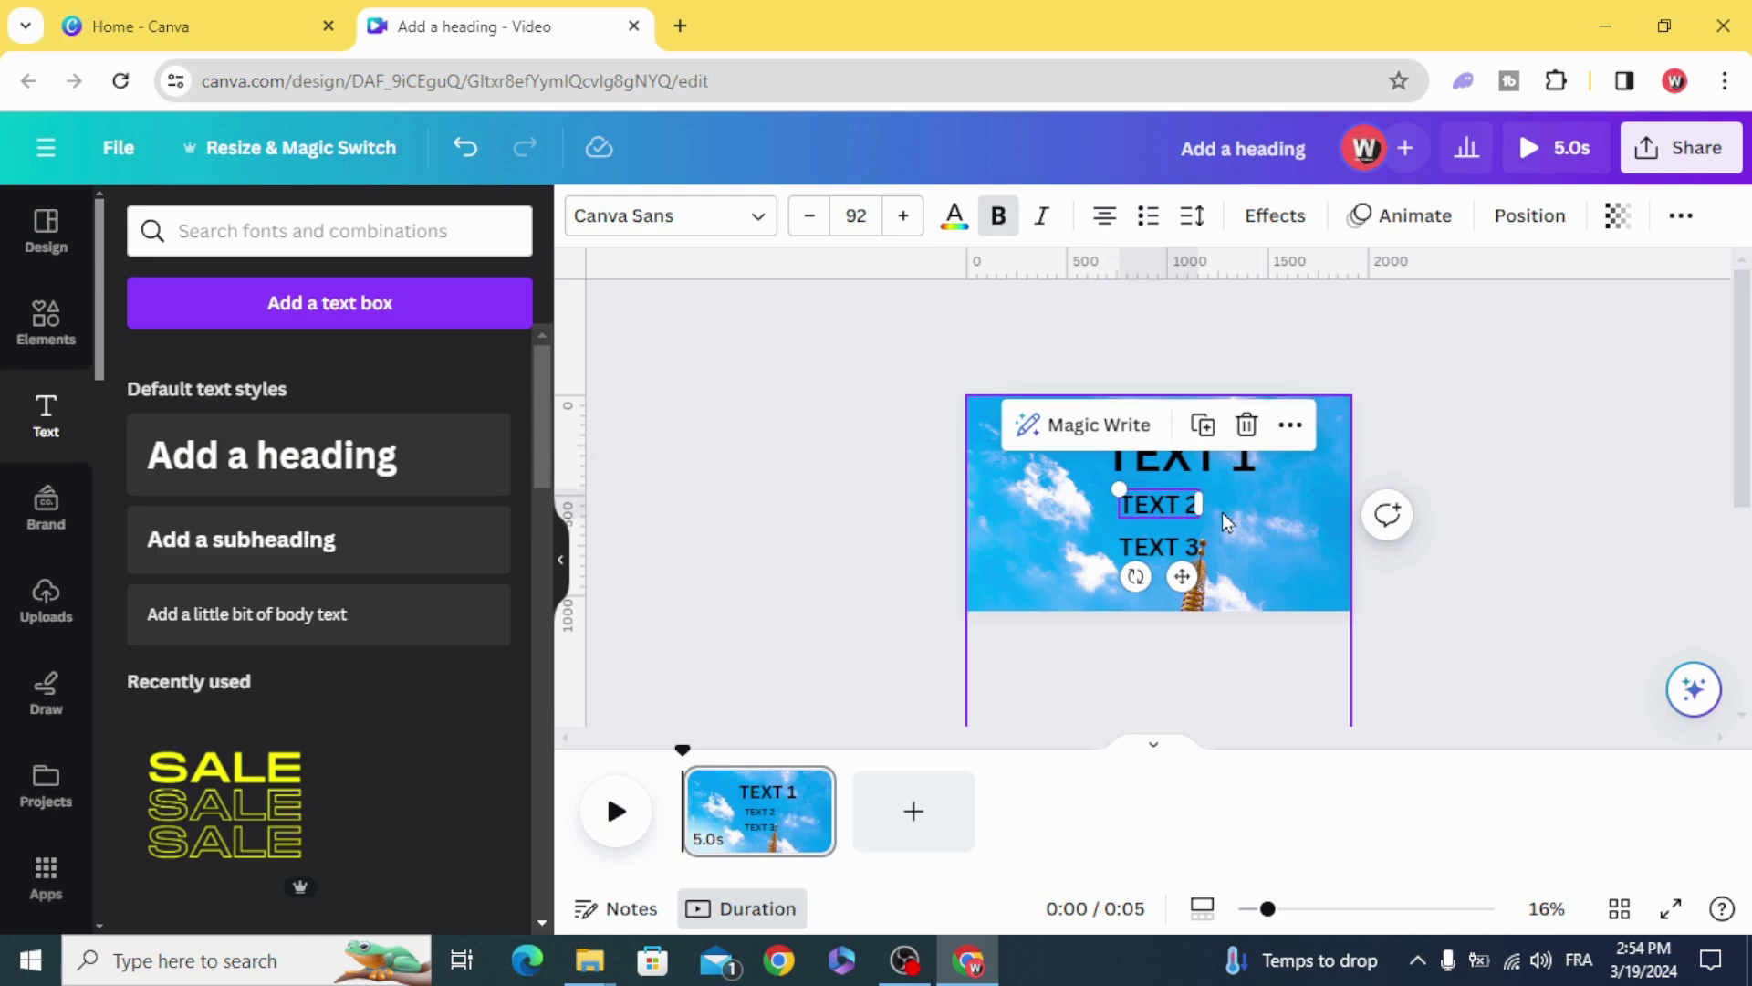
{"action": "left_click_drag", "start_coordinate": [1199, 517], "coordinate": [1294, 552]}
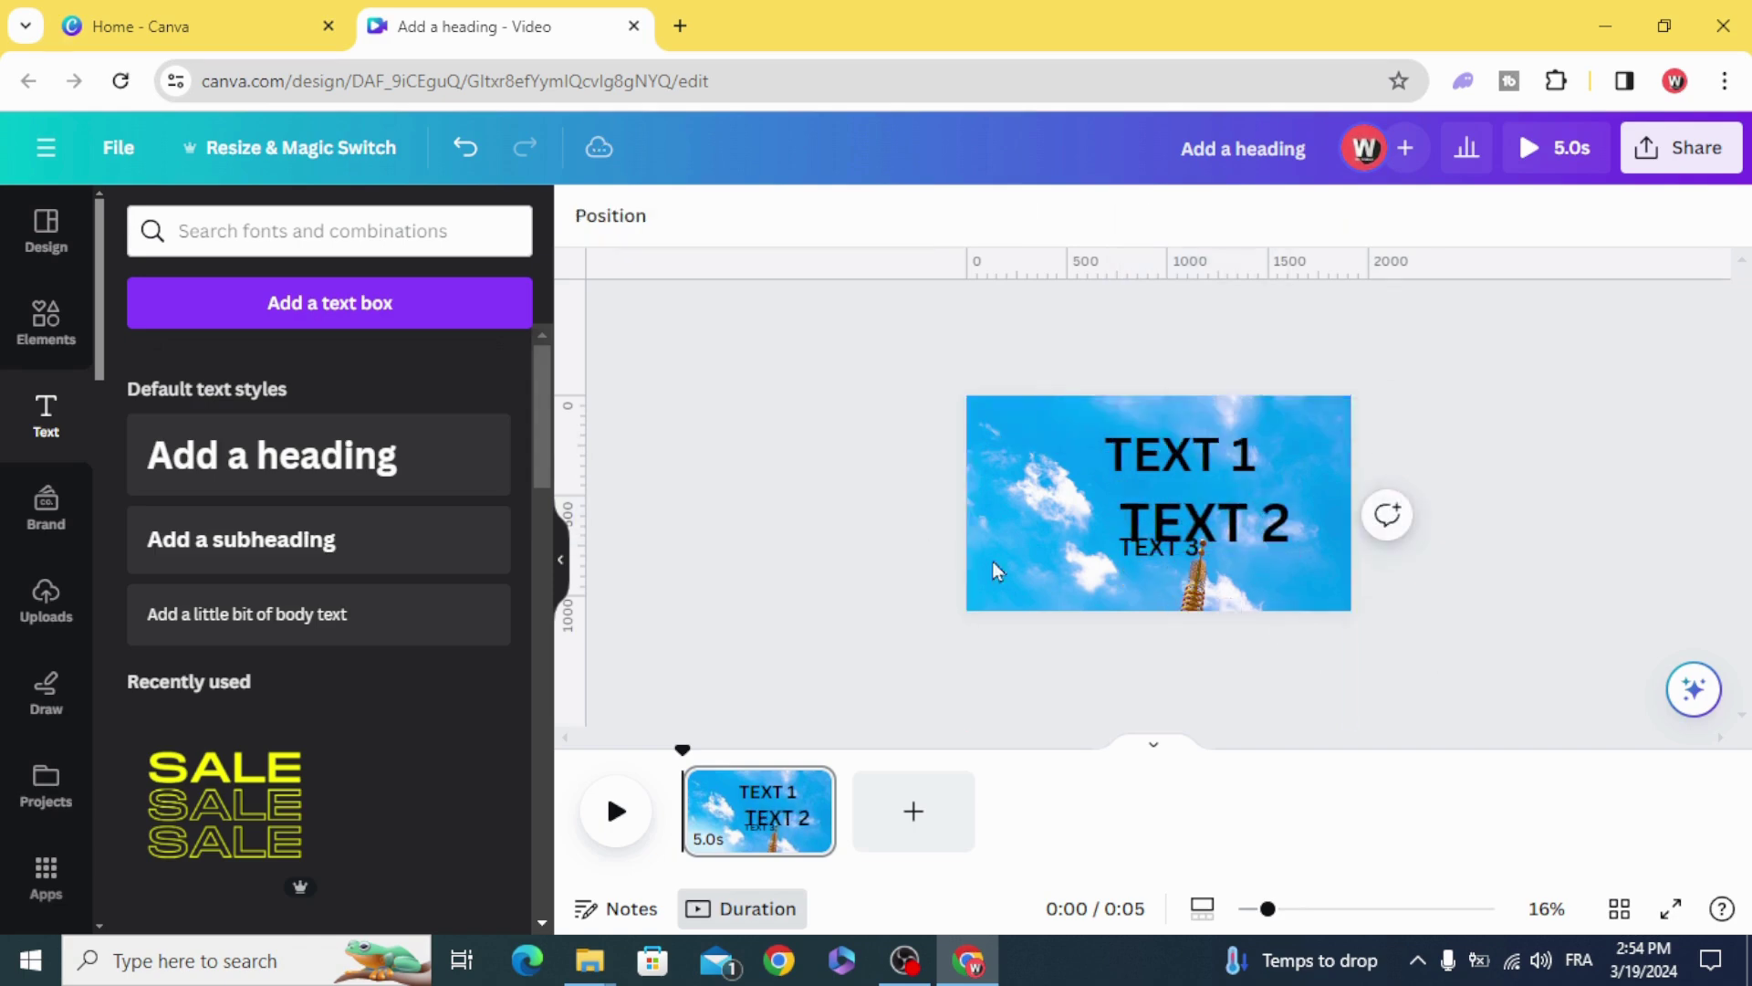
{"action": "mouse_move", "coordinate": [1144, 572]}
{"action": "left_mouse_down"}
{"action": "mouse_move", "coordinate": [1077, 572]}
{"action": "mouse_move", "coordinate": [1192, 588]}
{"action": "left_mouse_up"}
{"action": "left_click", "coordinate": [826, 502]}
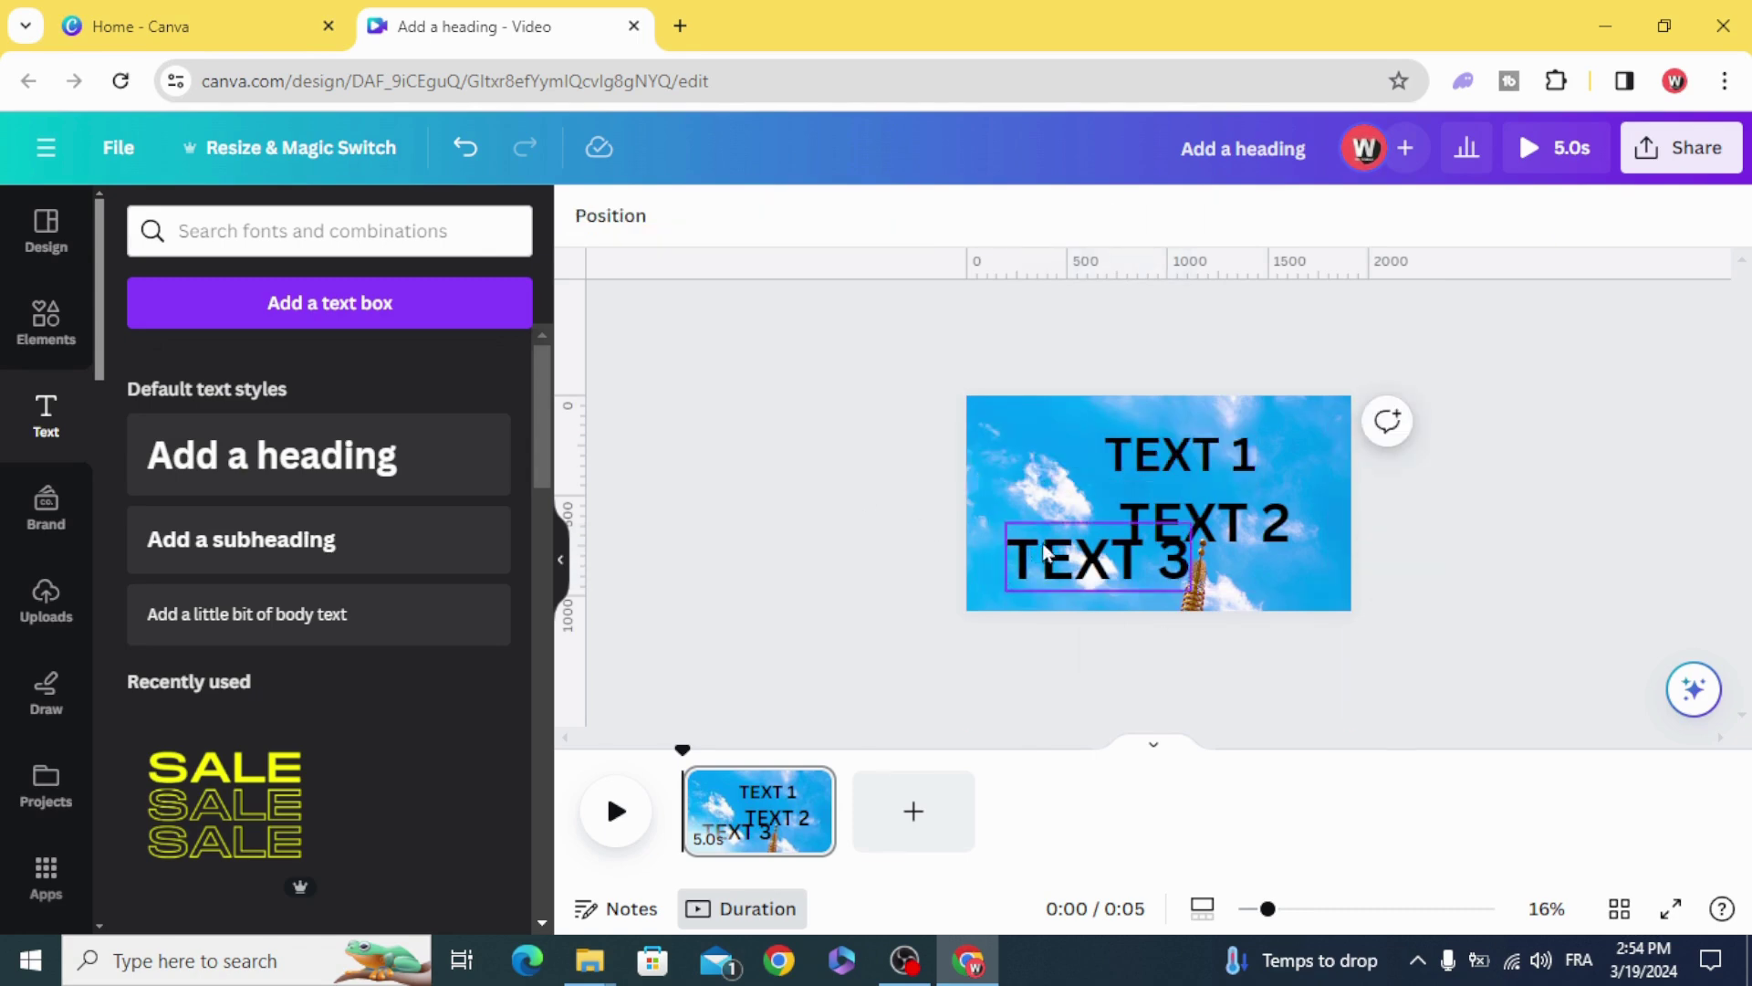
{"action": "mouse_move", "coordinate": [1048, 552]}
{"action": "left_mouse_down"}
{"action": "mouse_move", "coordinate": [1111, 606]}
{"action": "mouse_move", "coordinate": [1098, 618]}
{"action": "left_mouse_up"}
{"action": "left_click", "coordinate": [1065, 573]}
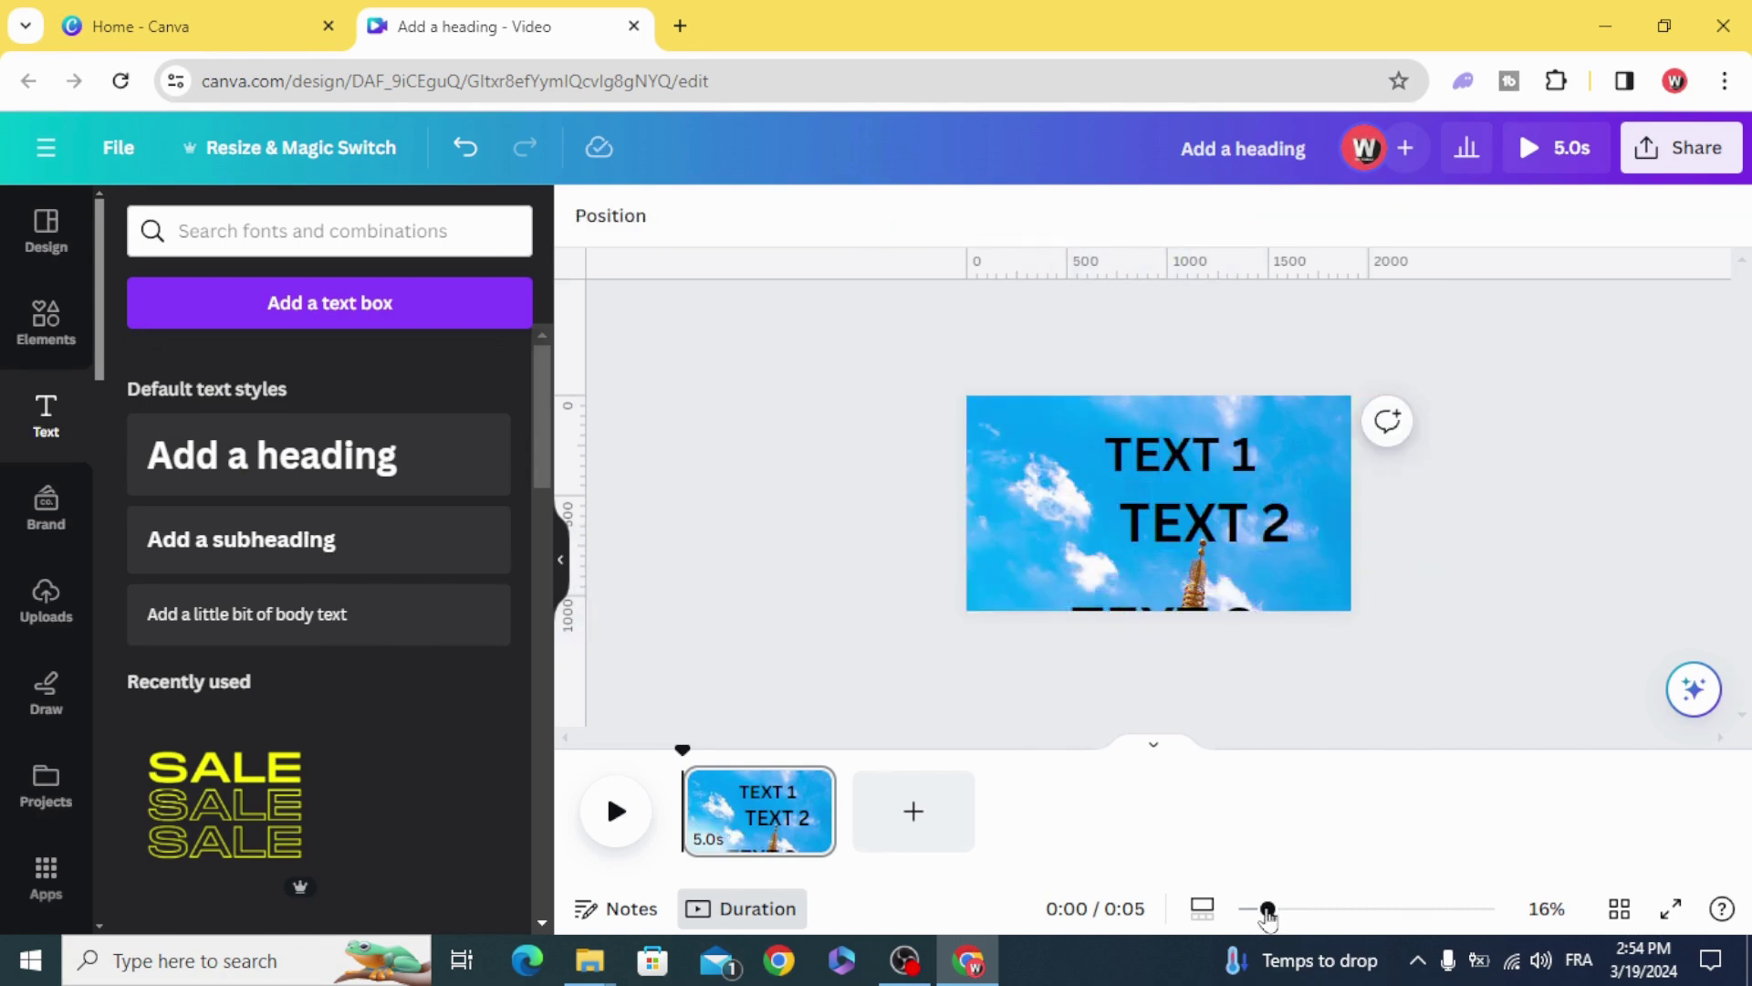
Step: Move TEXT 3 below the page, TEXT 2 to the bottom edge, TEXT 1 to centre, and centre-align them
{"action": "left_click_drag", "start_coordinate": [1268, 910], "coordinate": [1299, 908]}
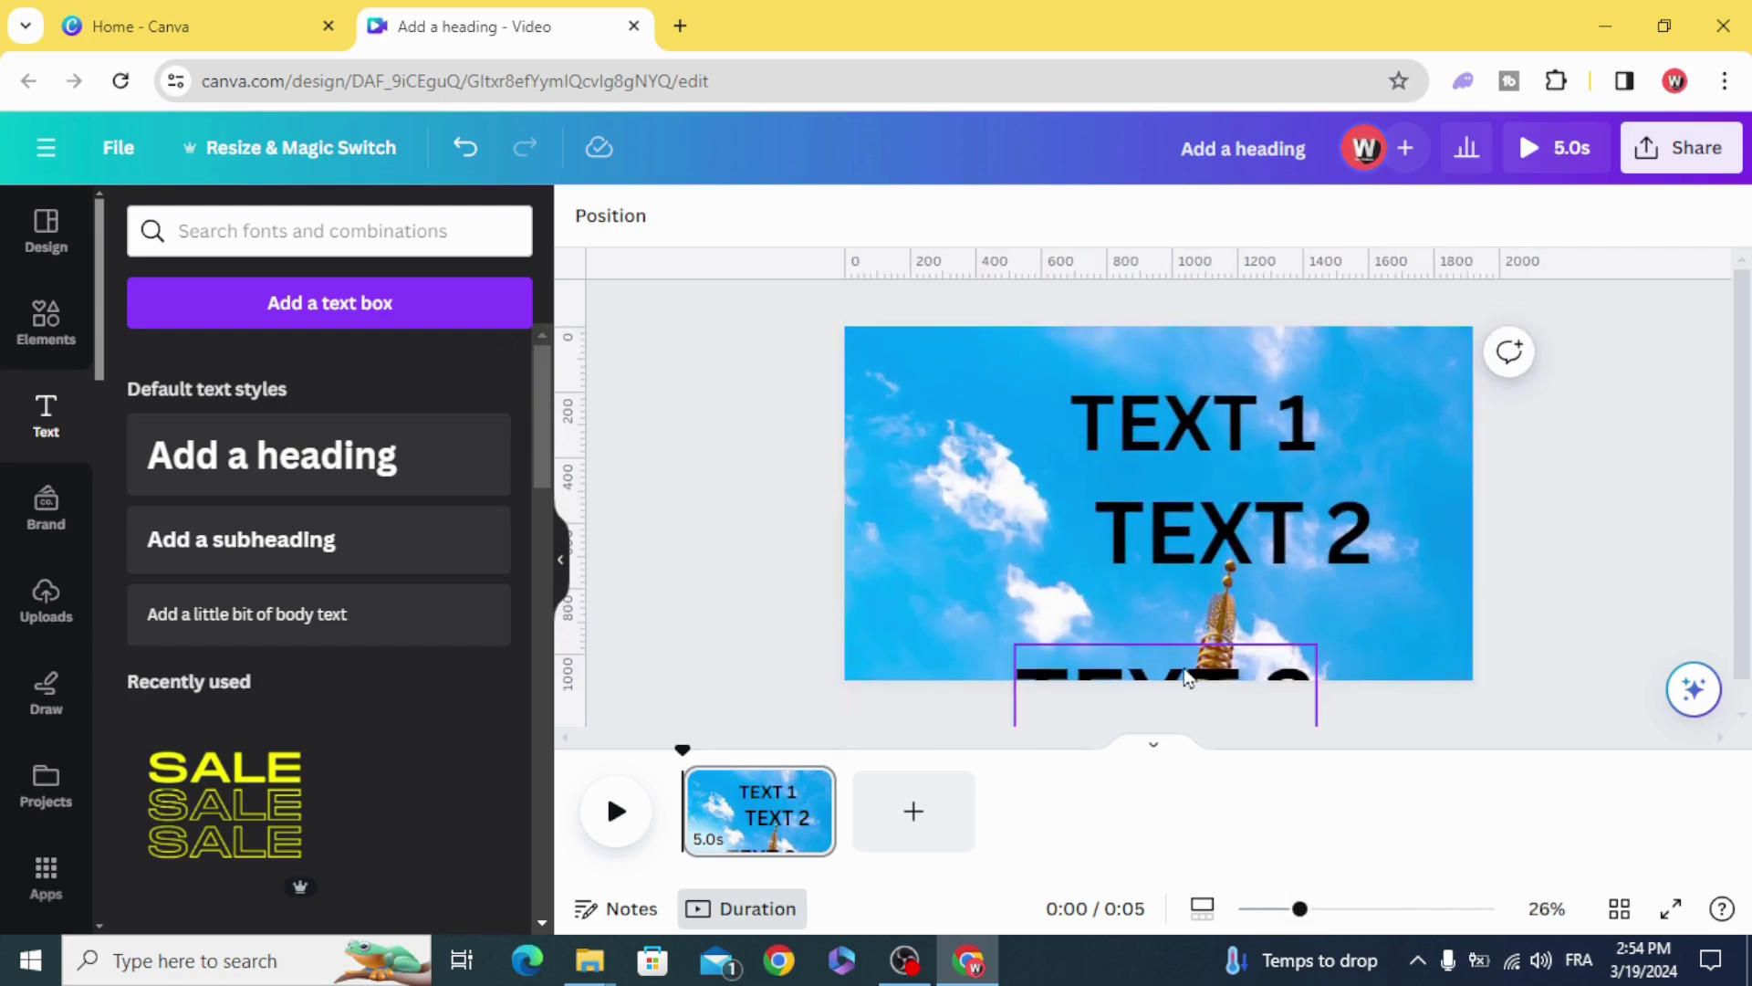
{"action": "left_click_drag", "start_coordinate": [1185, 678], "coordinate": [1183, 684]}
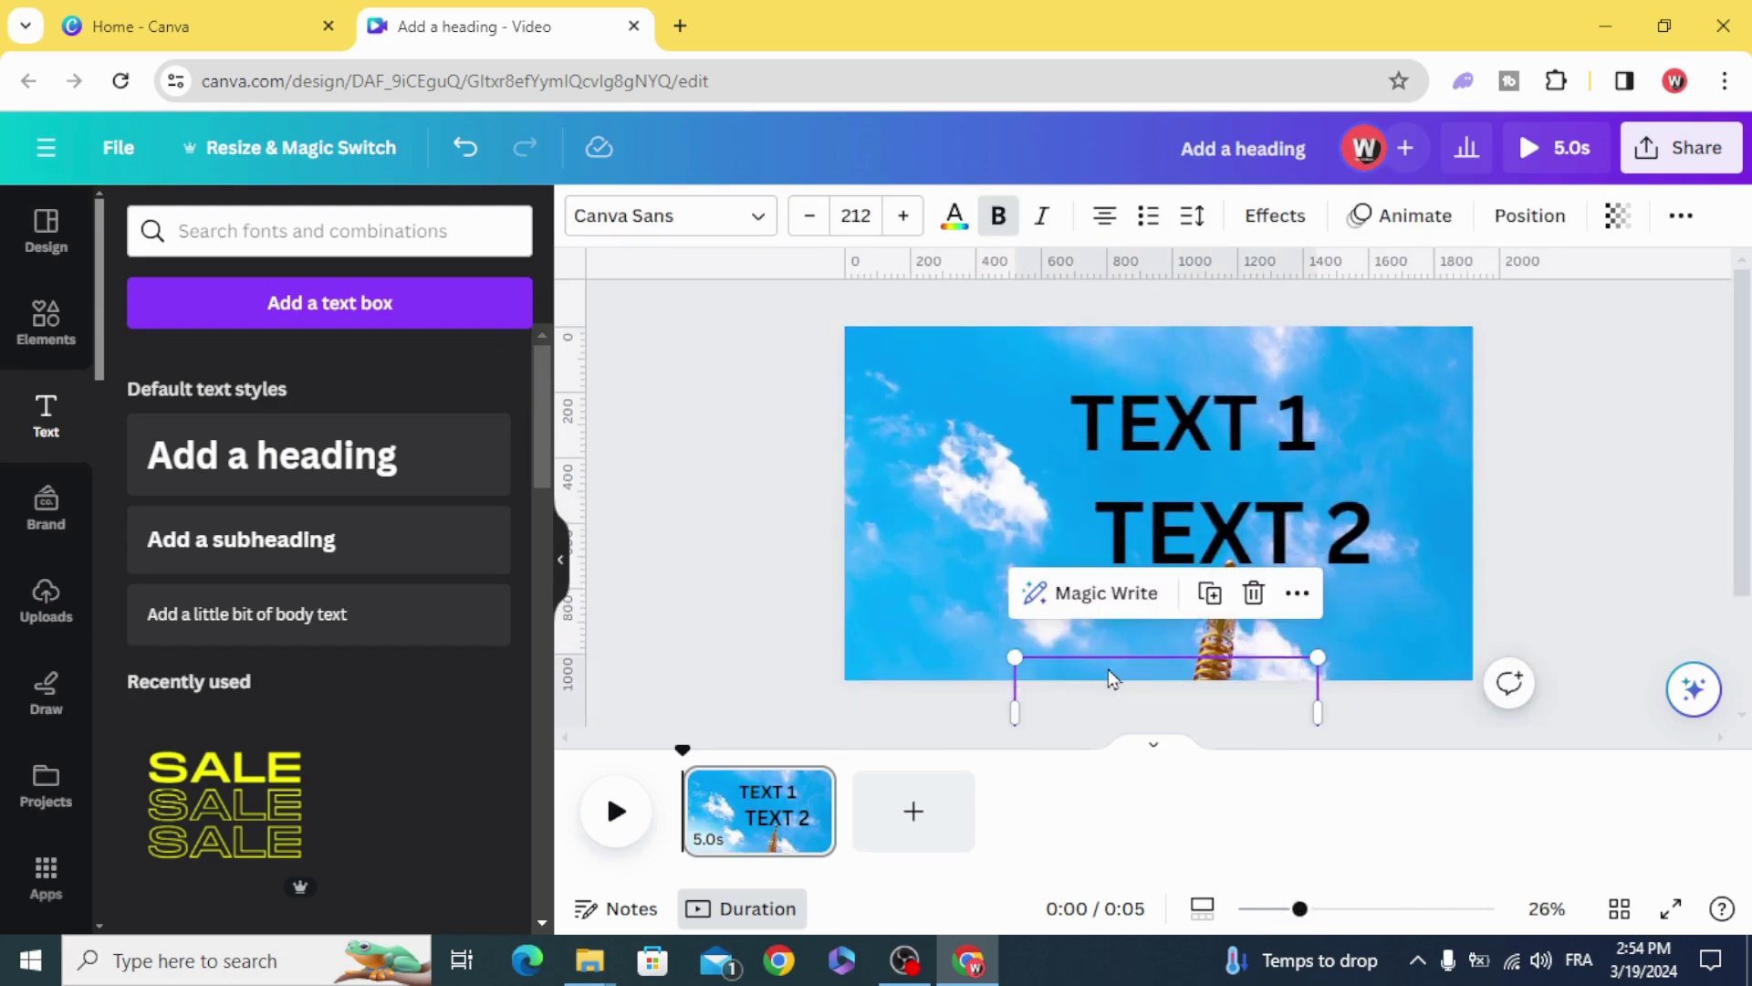
{"action": "left_click", "coordinate": [975, 602]}
{"action": "left_click_drag", "start_coordinate": [1190, 559], "coordinate": [1118, 726]}
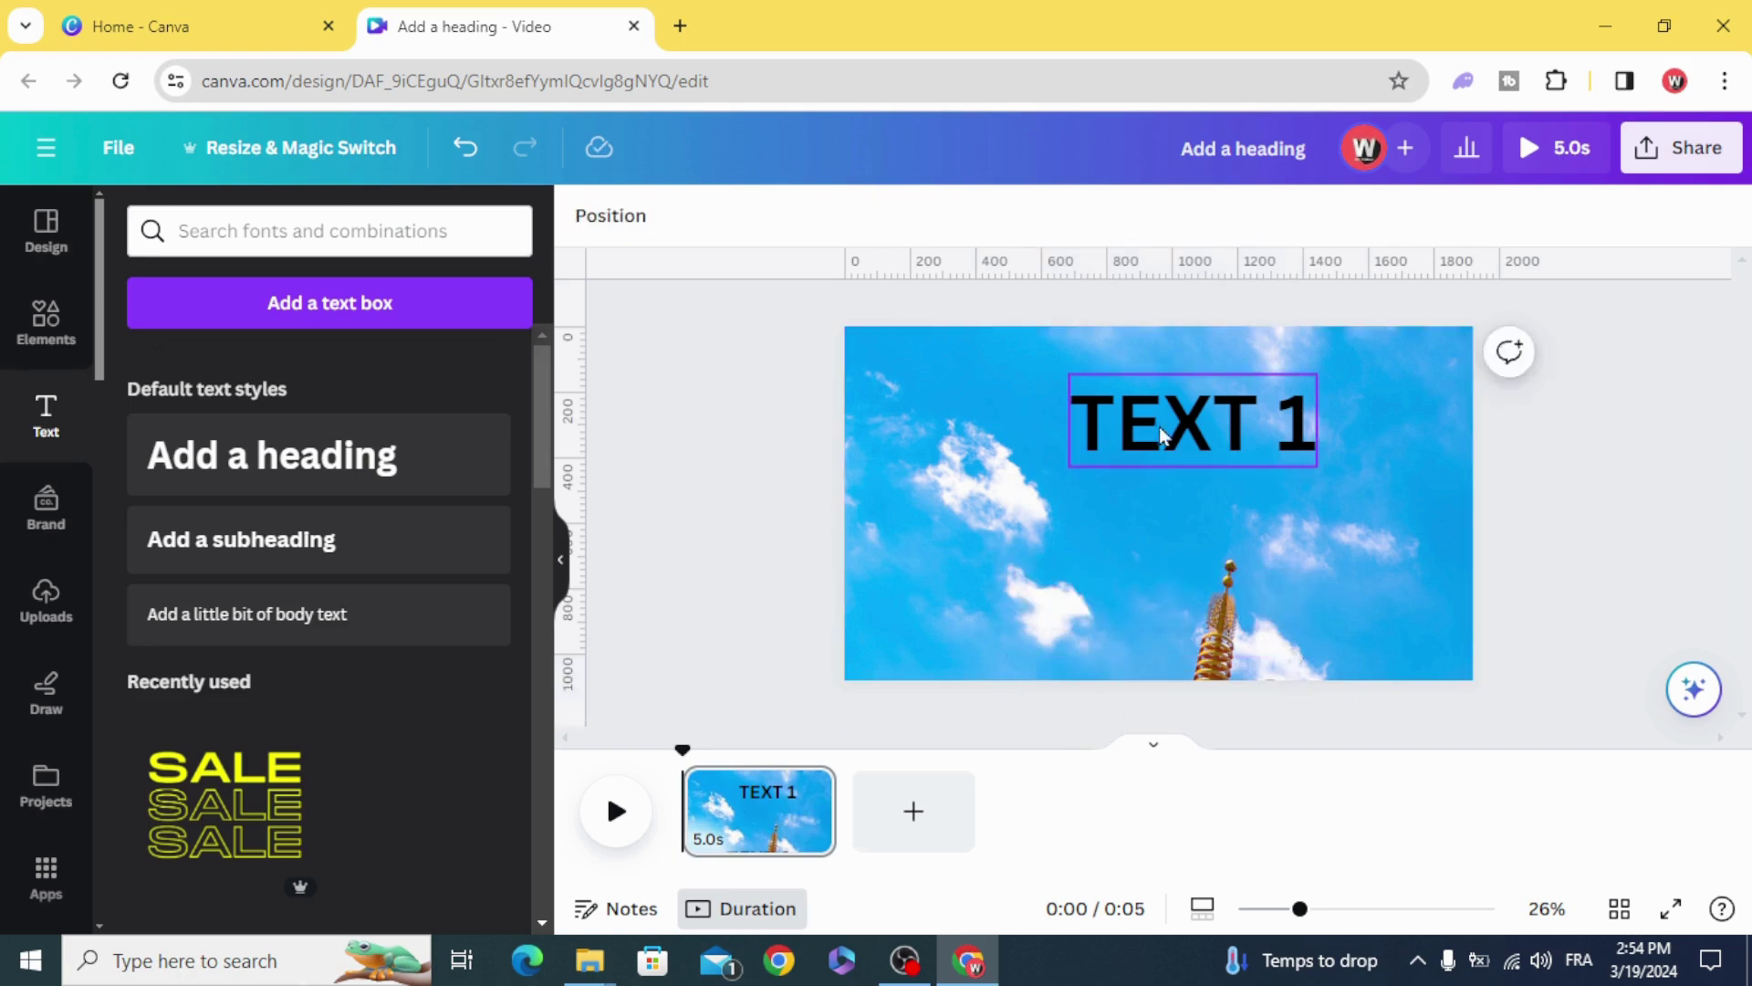
{"action": "mouse_move", "coordinate": [1191, 423]}
{"action": "left_mouse_down"}
{"action": "mouse_move", "coordinate": [1134, 508]}
{"action": "mouse_move", "coordinate": [1154, 510]}
{"action": "left_mouse_up"}
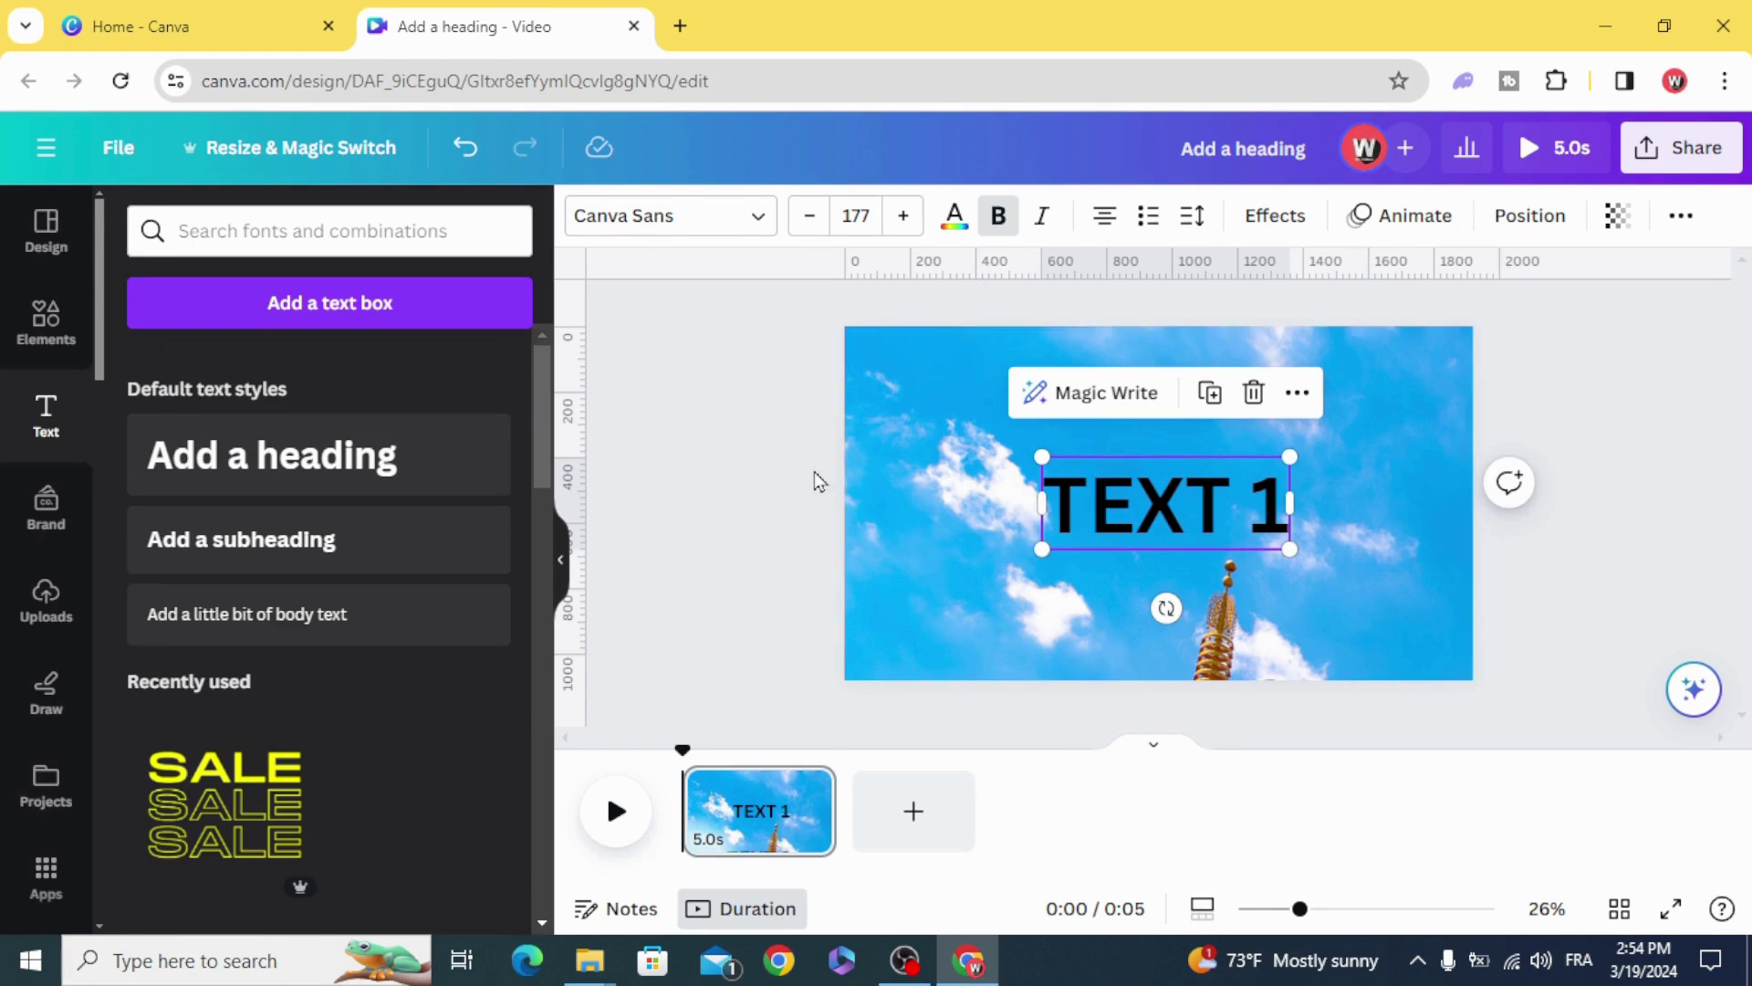
{"action": "mouse_move", "coordinate": [744, 360]}
{"action": "left_mouse_down"}
{"action": "mouse_move", "coordinate": [1246, 737]}
{"action": "mouse_move", "coordinate": [1251, 708]}
{"action": "left_mouse_up"}
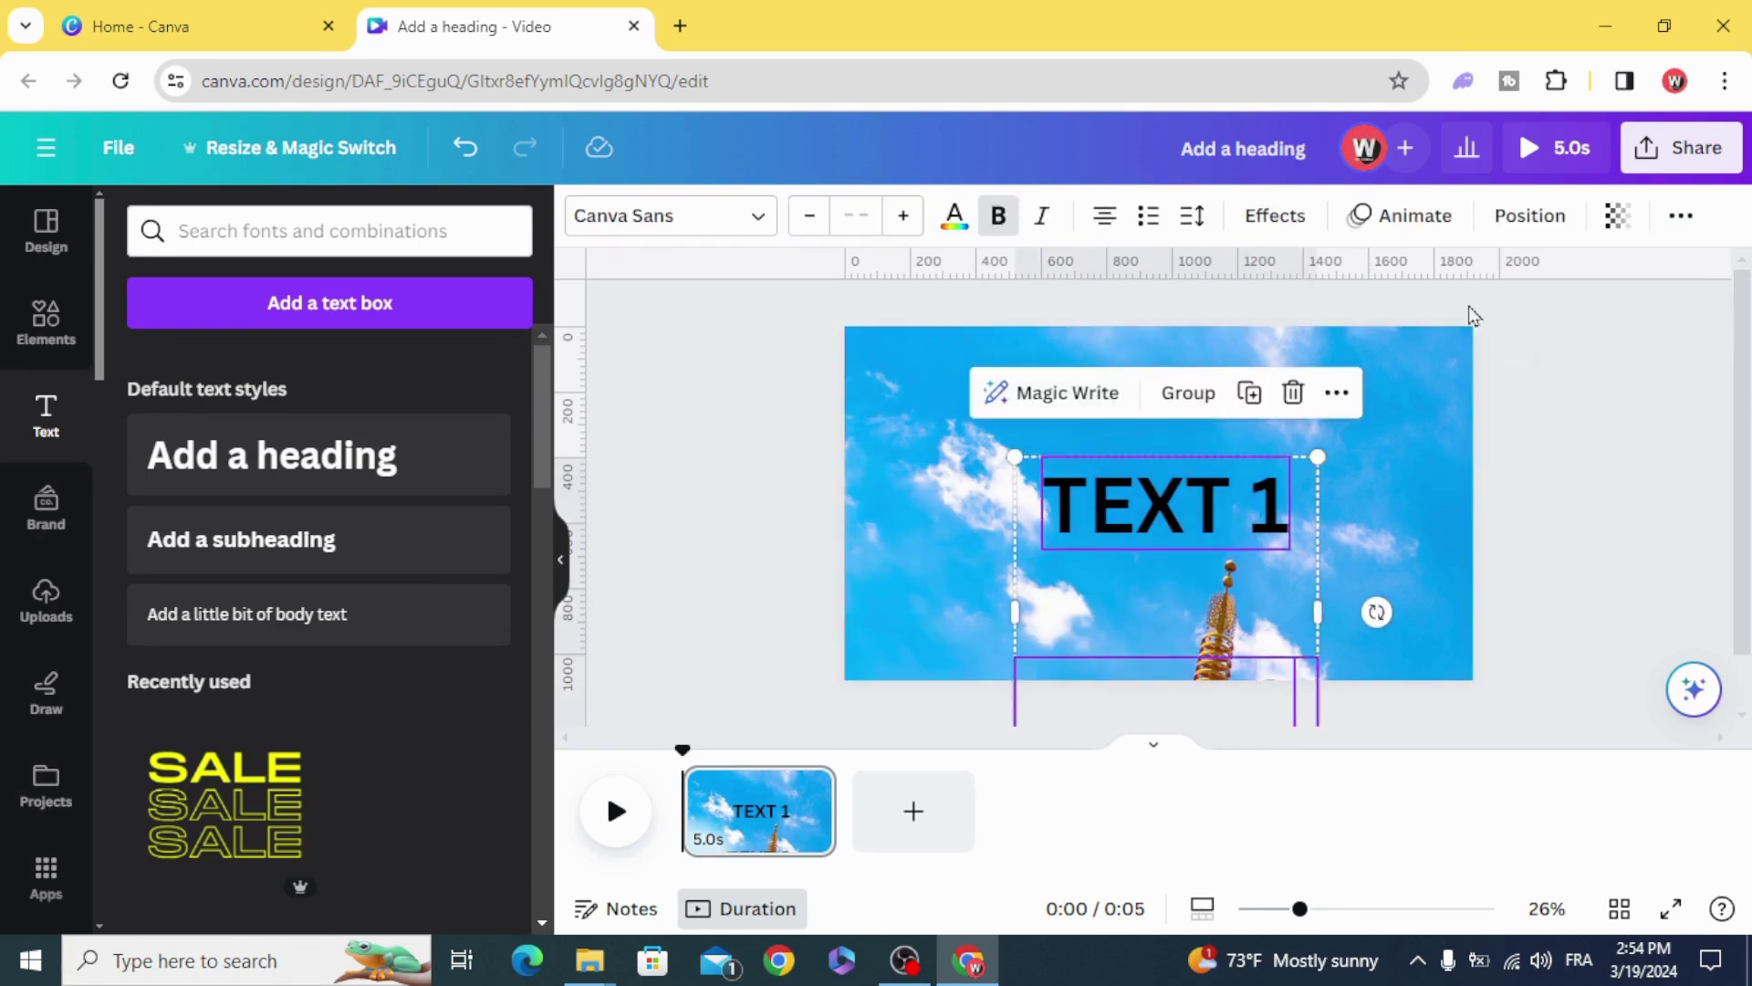
{"action": "left_click", "coordinate": [1528, 215]}
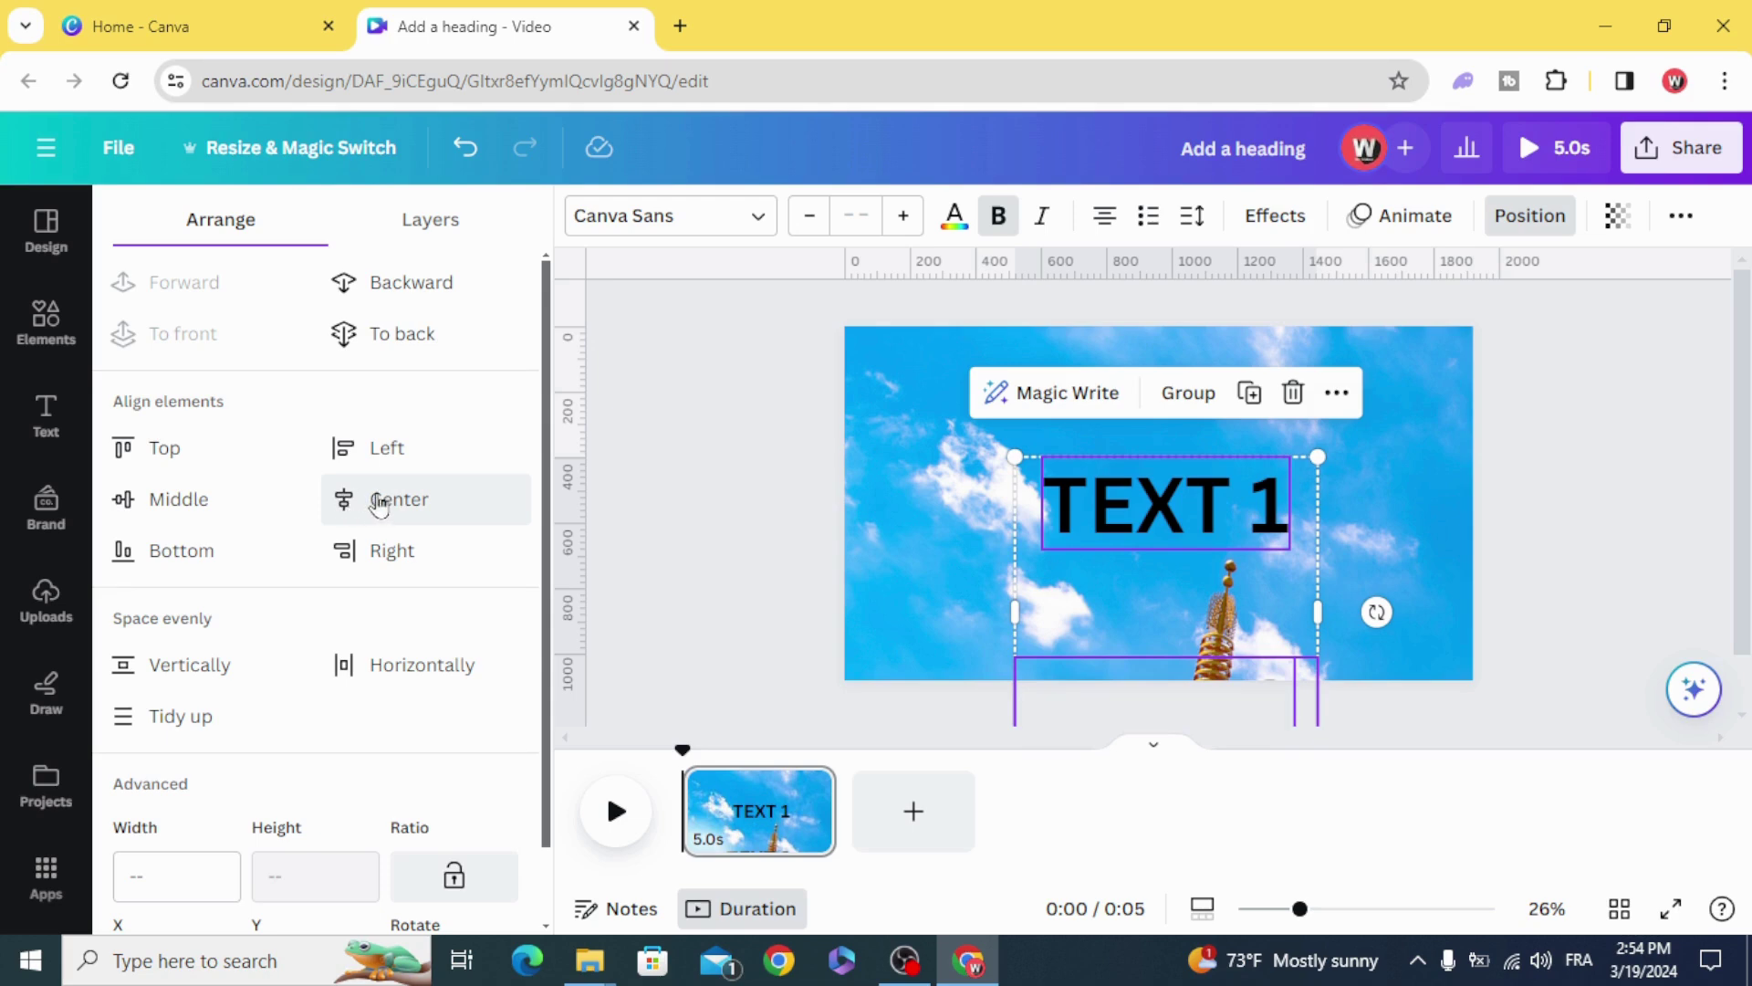
{"action": "left_click", "coordinate": [379, 502]}
{"action": "left_click", "coordinate": [762, 484]}
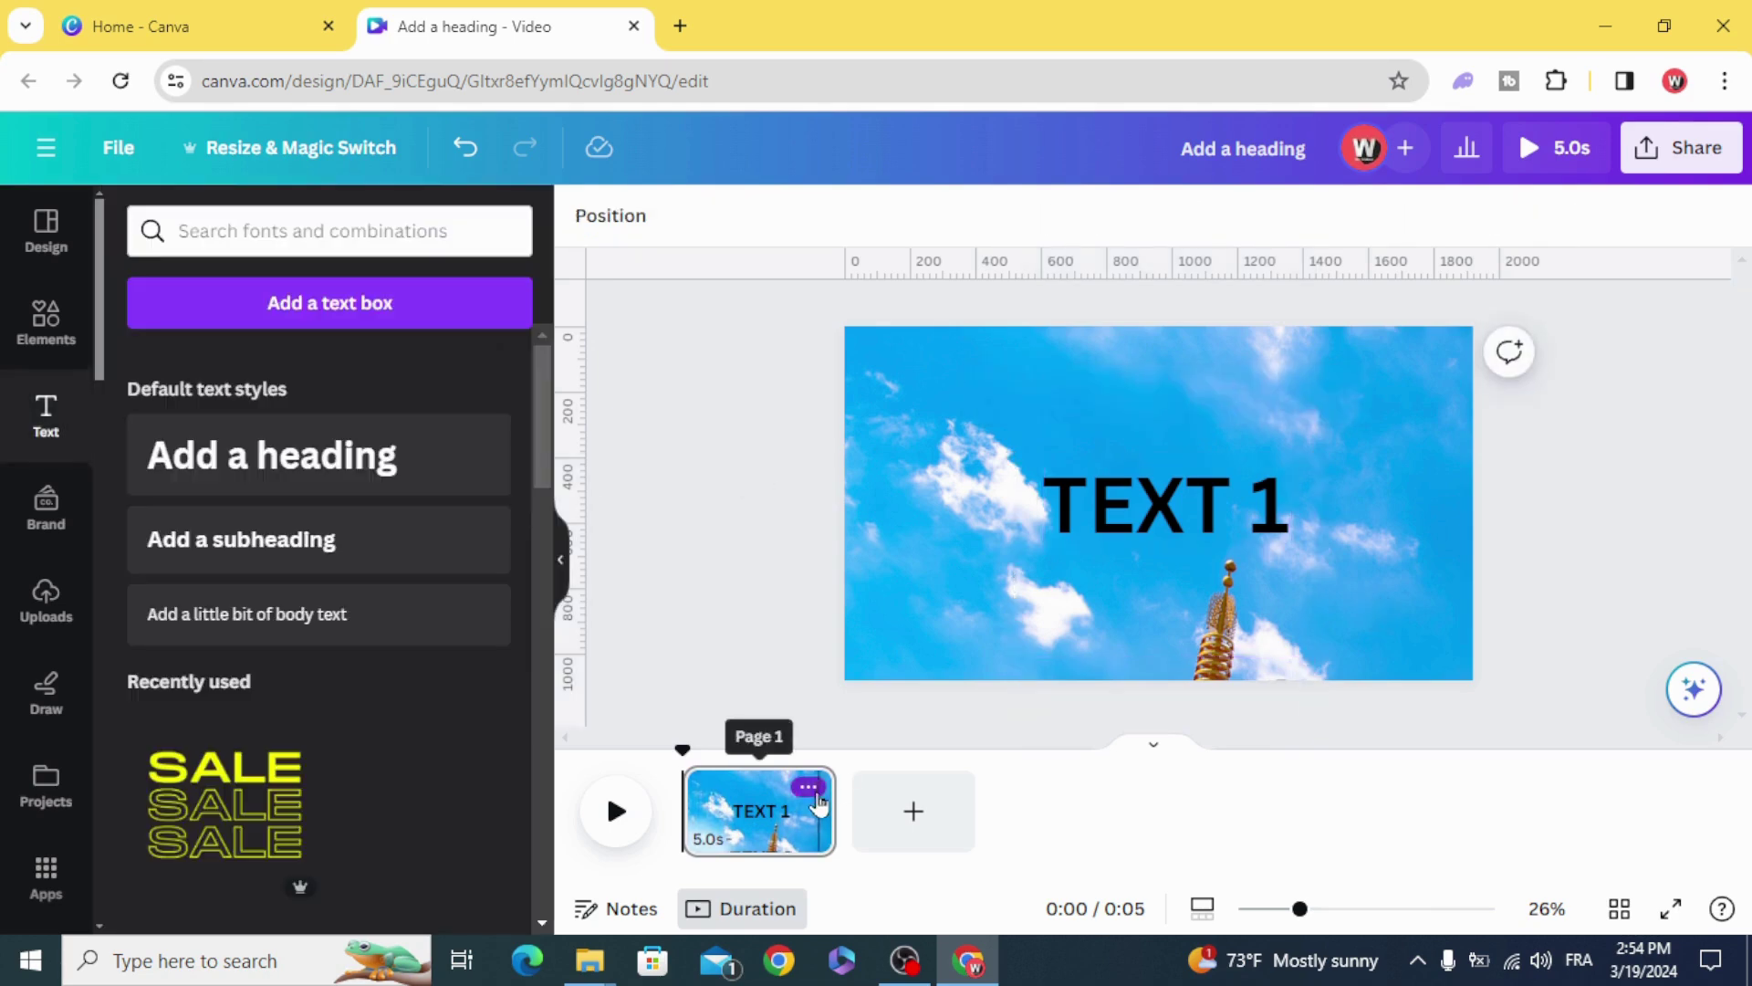
Step: Duplicate page 1; on page 2 move TEXT 1 above, TEXT 2 to centre, TEXT 3 below
{"action": "left_click", "coordinate": [810, 789]}
{"action": "left_click", "coordinate": [907, 382]}
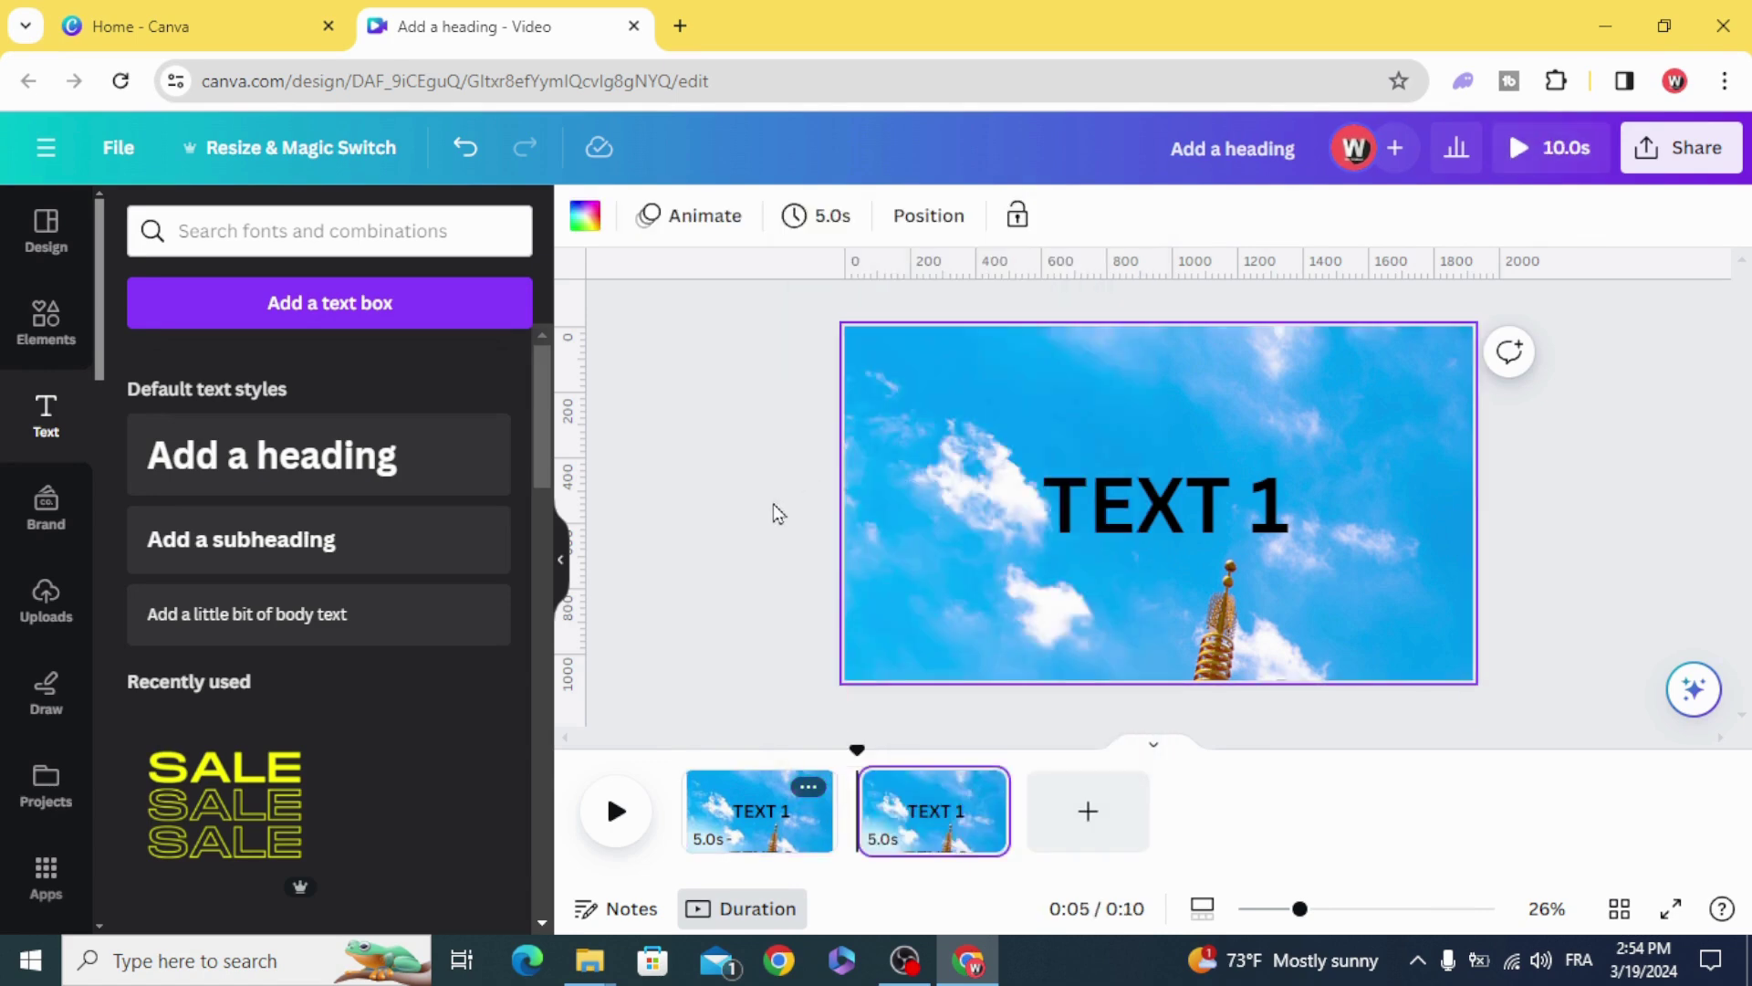
{"action": "left_click", "coordinate": [1192, 519]}
{"action": "left_click_drag", "start_coordinate": [1192, 518], "coordinate": [1192, 313]}
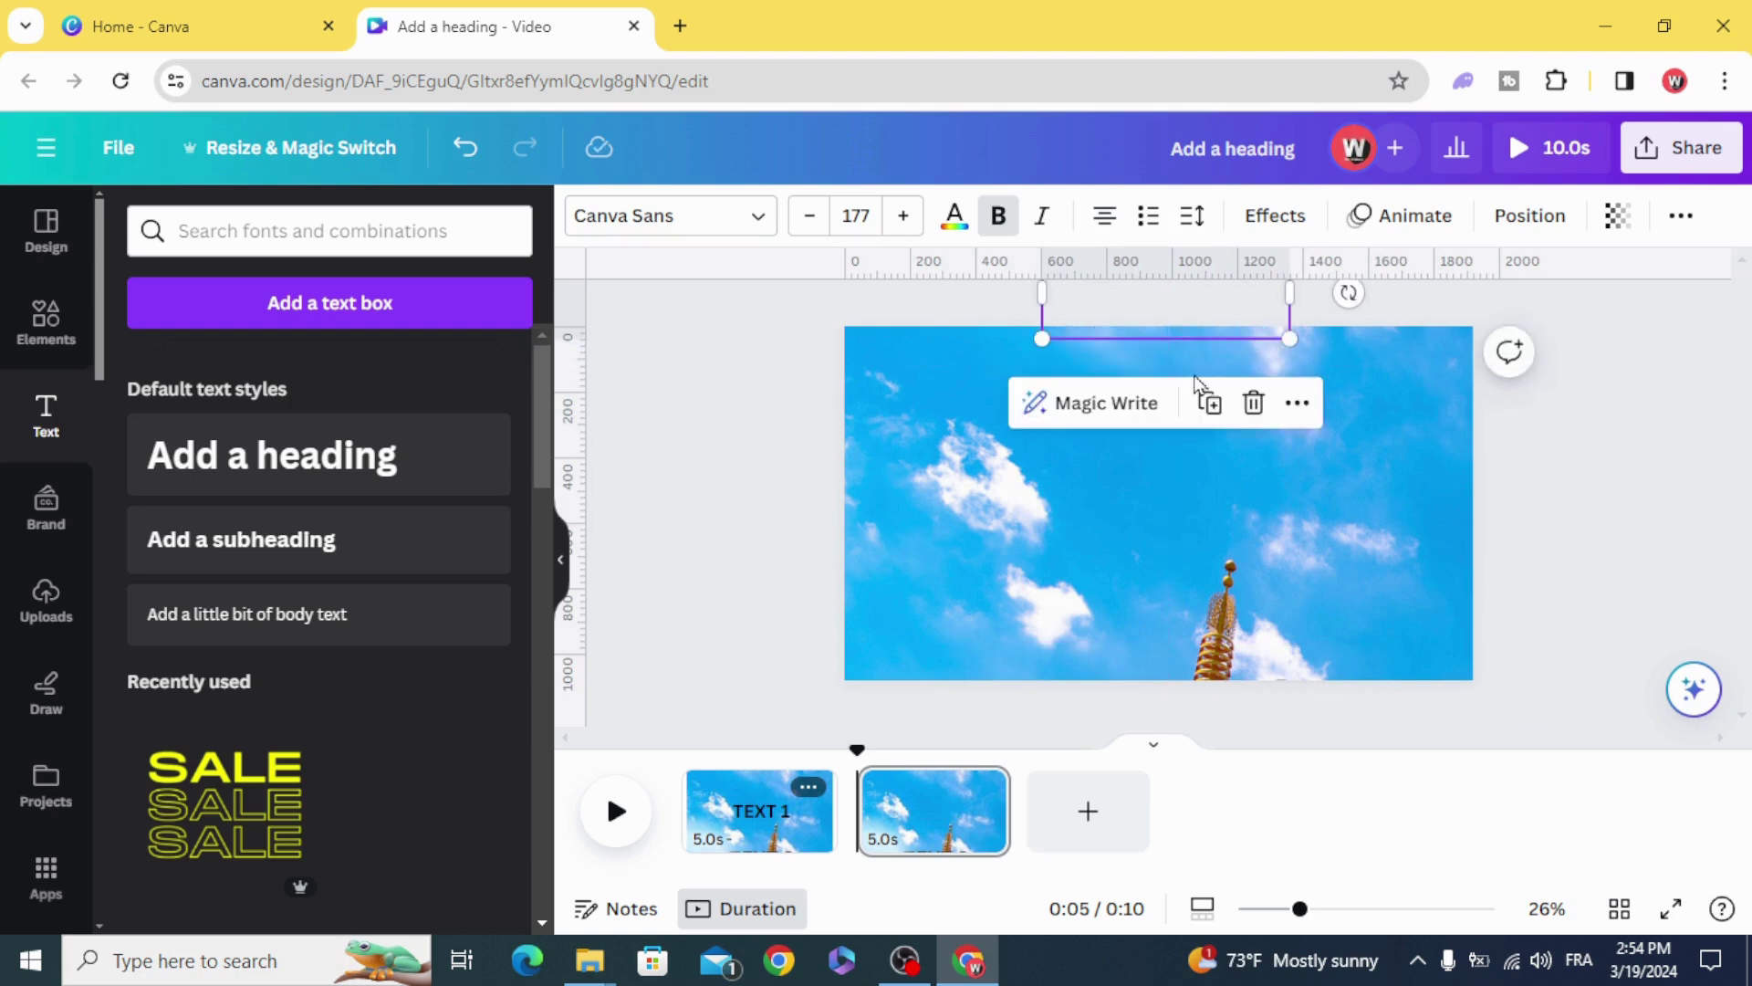
{"action": "left_click", "coordinate": [1159, 670]}
{"action": "left_click_drag", "start_coordinate": [1207, 569], "coordinate": [1211, 570]}
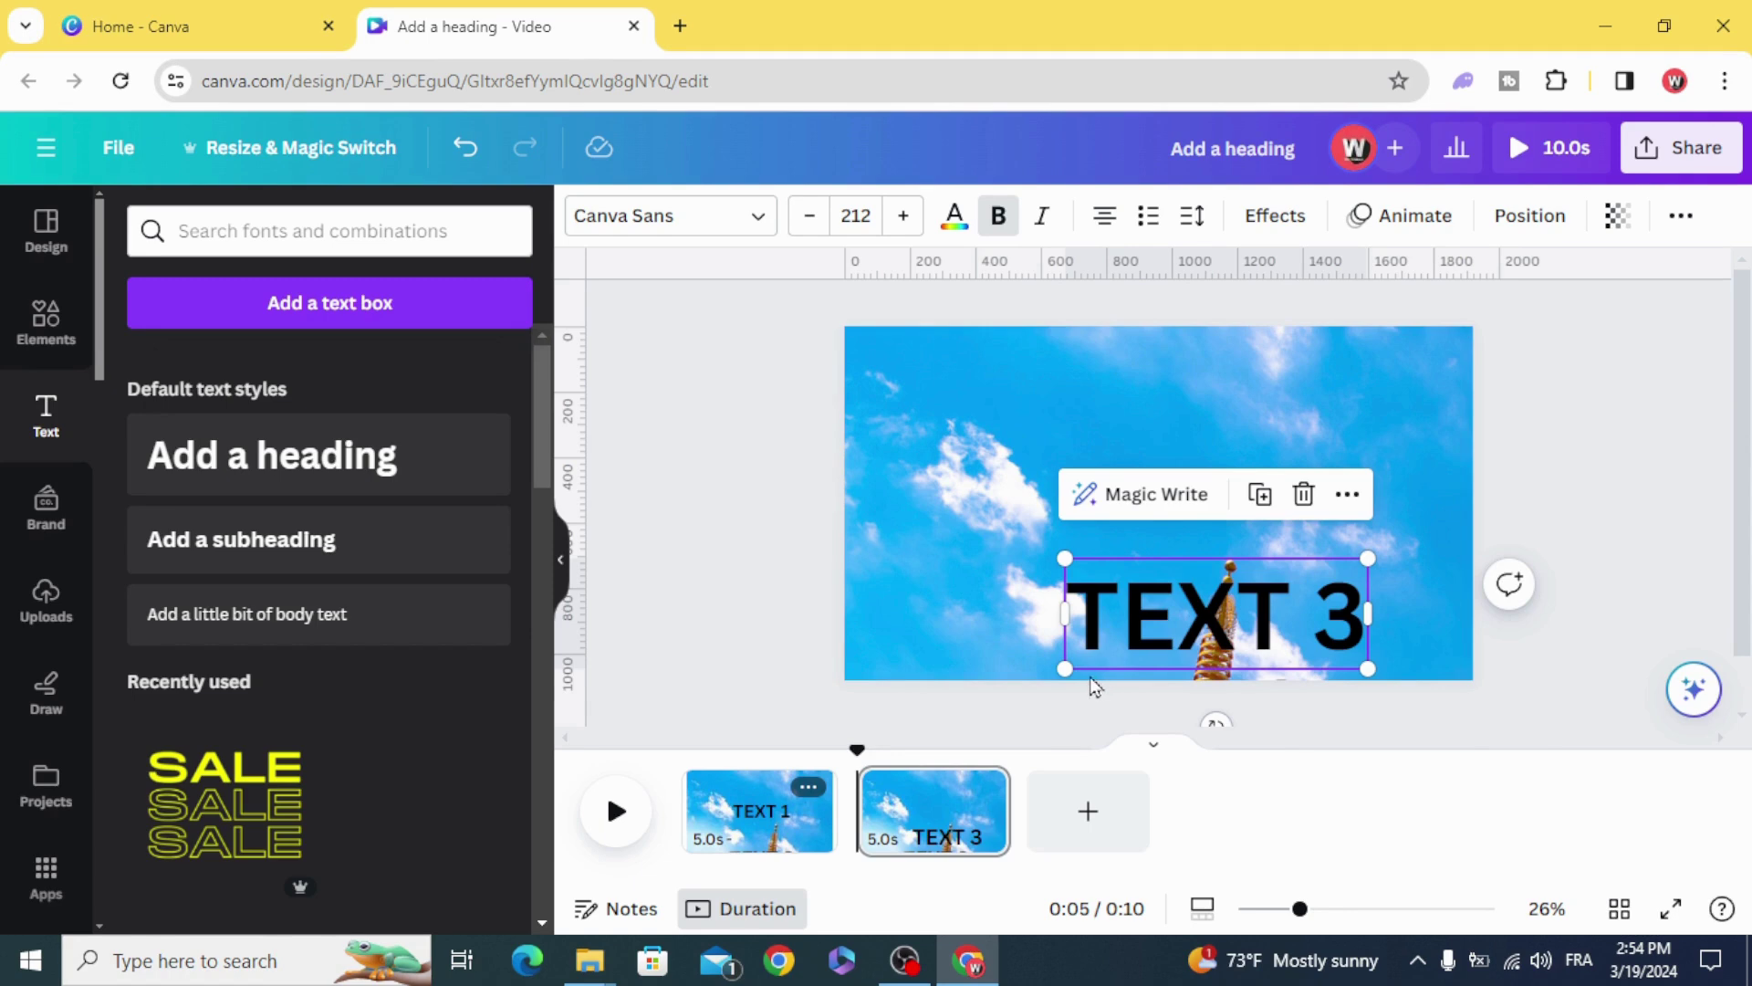
{"action": "left_click_drag", "start_coordinate": [1035, 677], "coordinate": [1031, 461]}
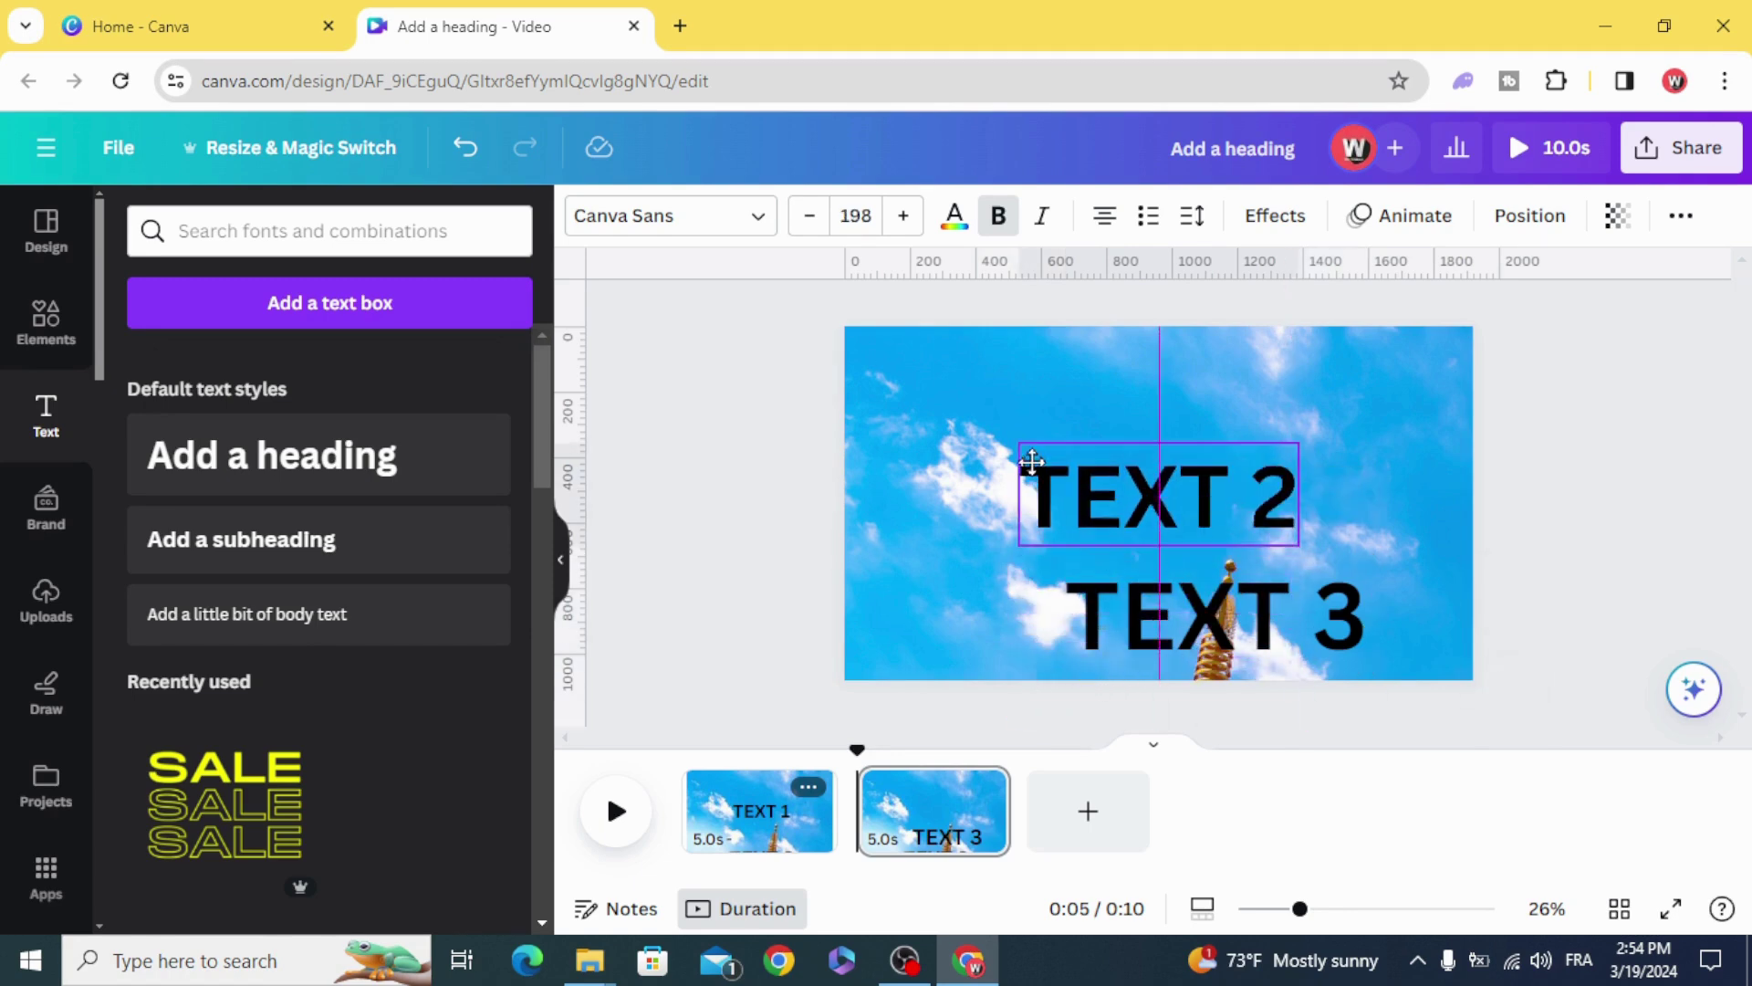
{"action": "left_click_drag", "start_coordinate": [1222, 589], "coordinate": [1146, 726]}
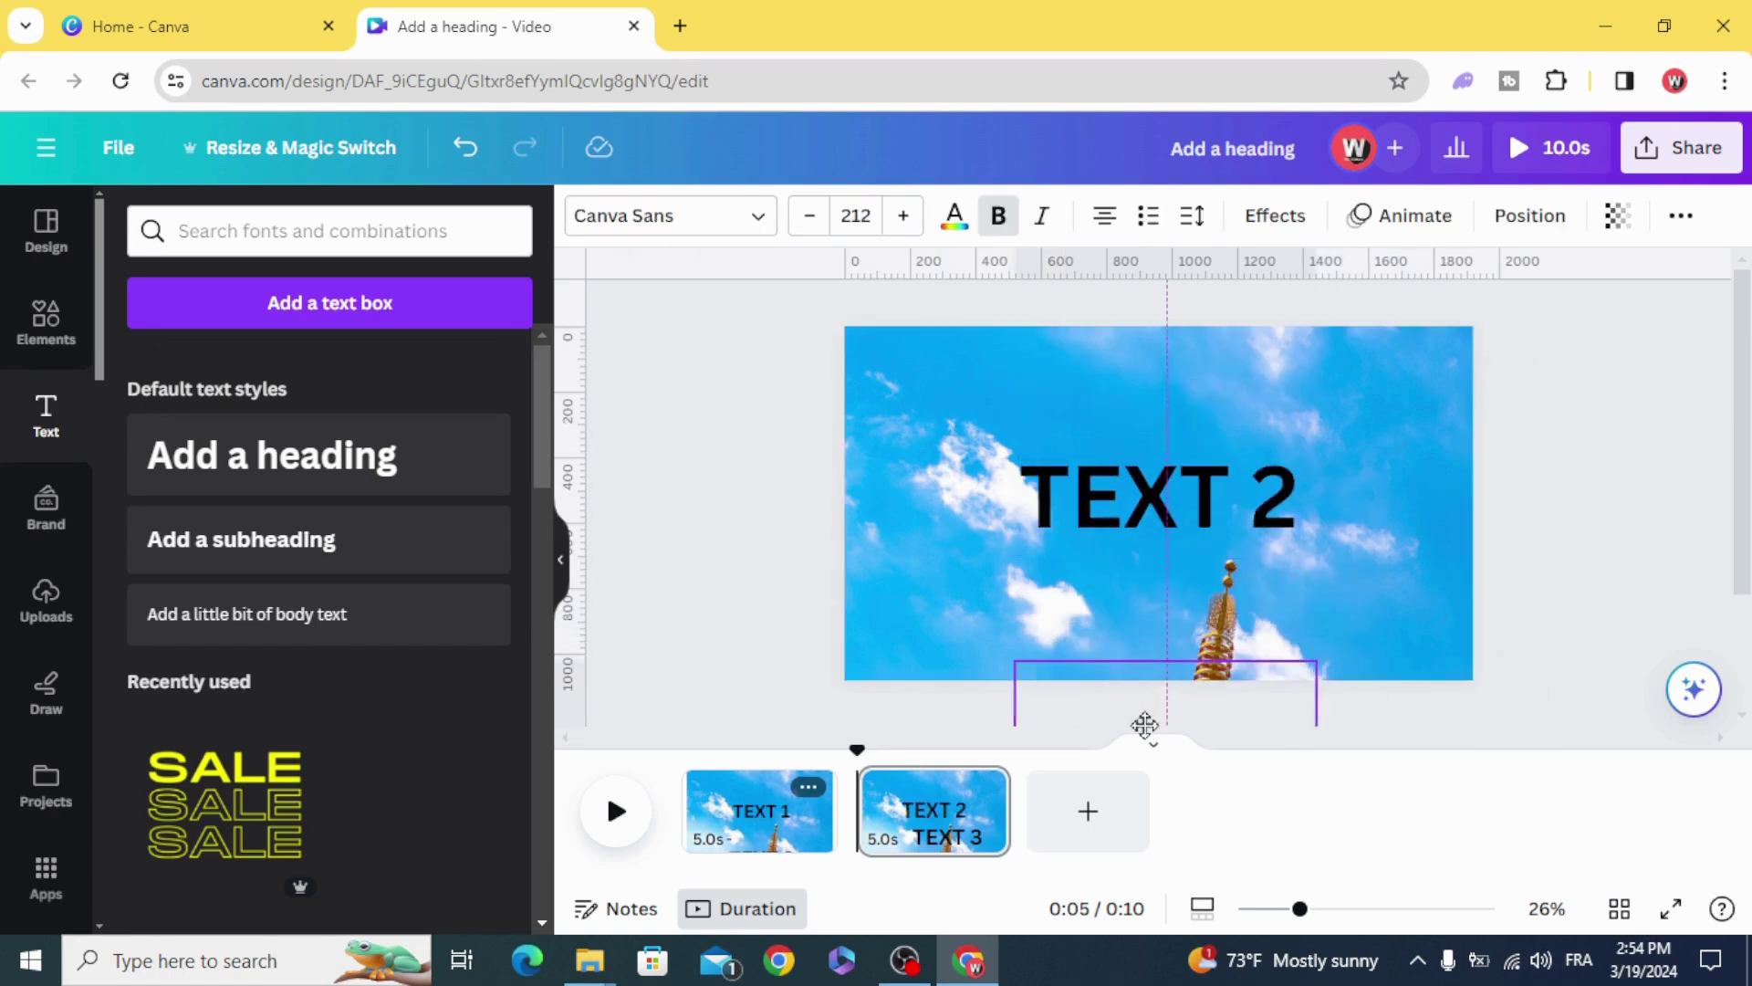
{"action": "left_click", "coordinate": [786, 315]}
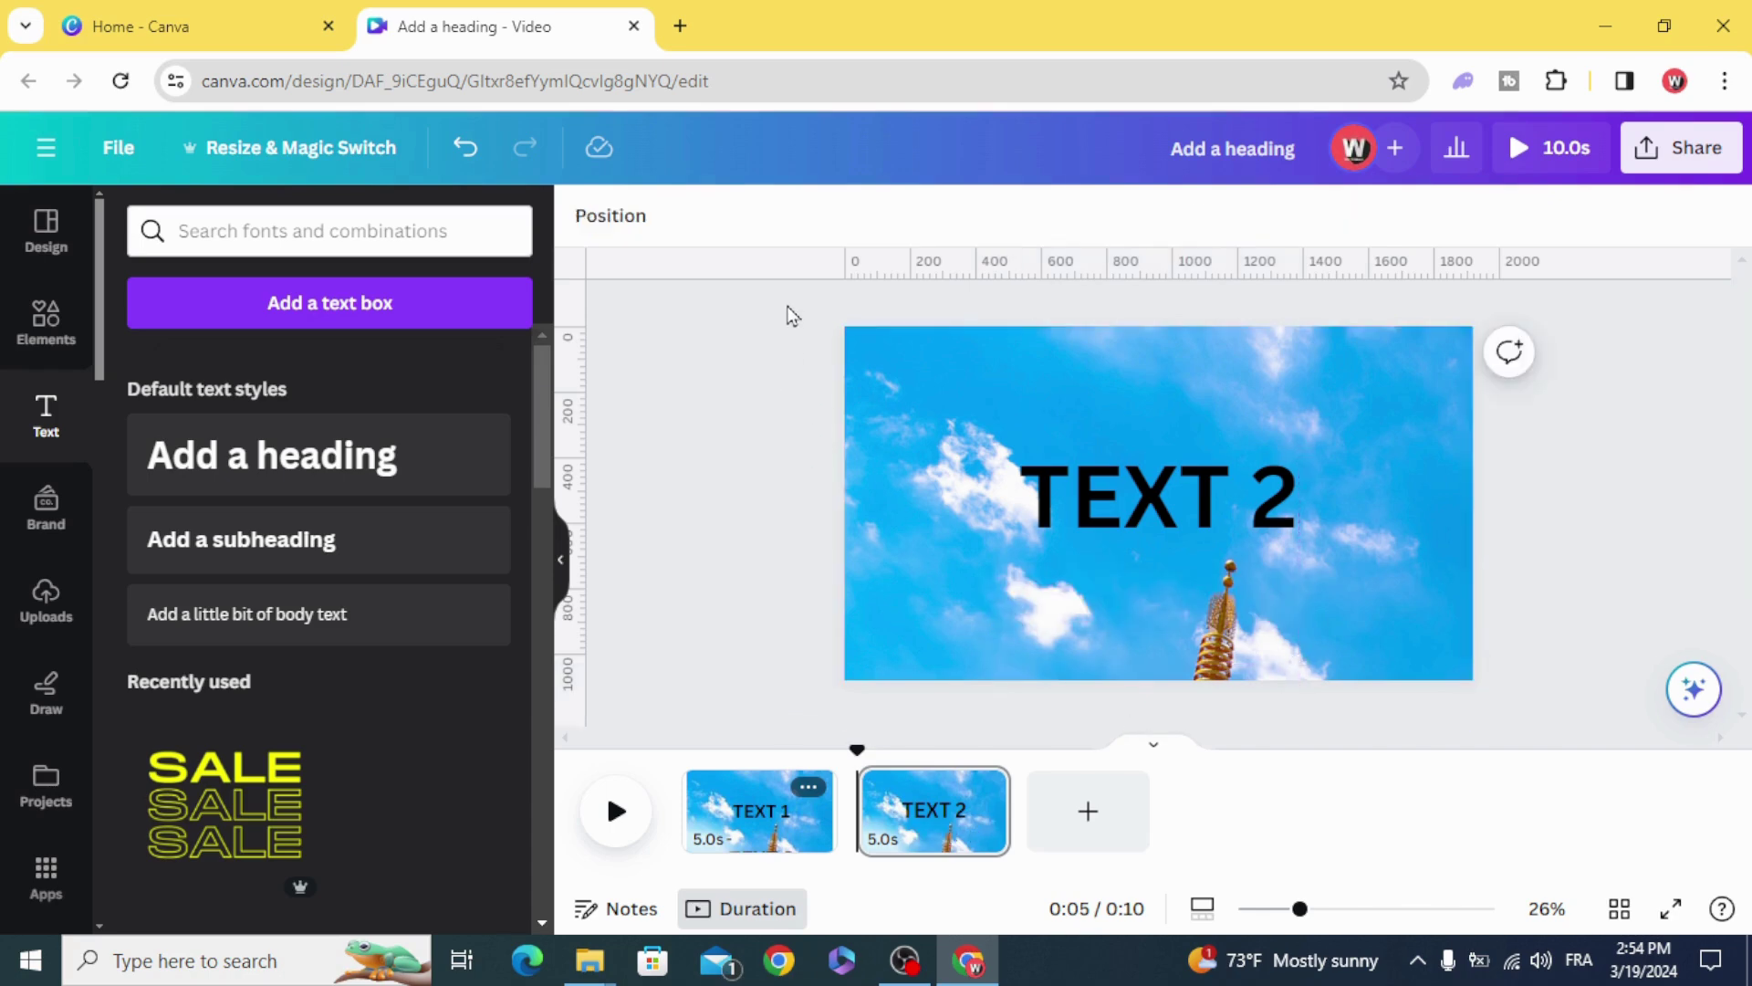
Step: Centre-align the three texts and slide the photo up to reveal the red pagoda
{"action": "left_click_drag", "start_coordinate": [926, 408], "coordinate": [1270, 707]}
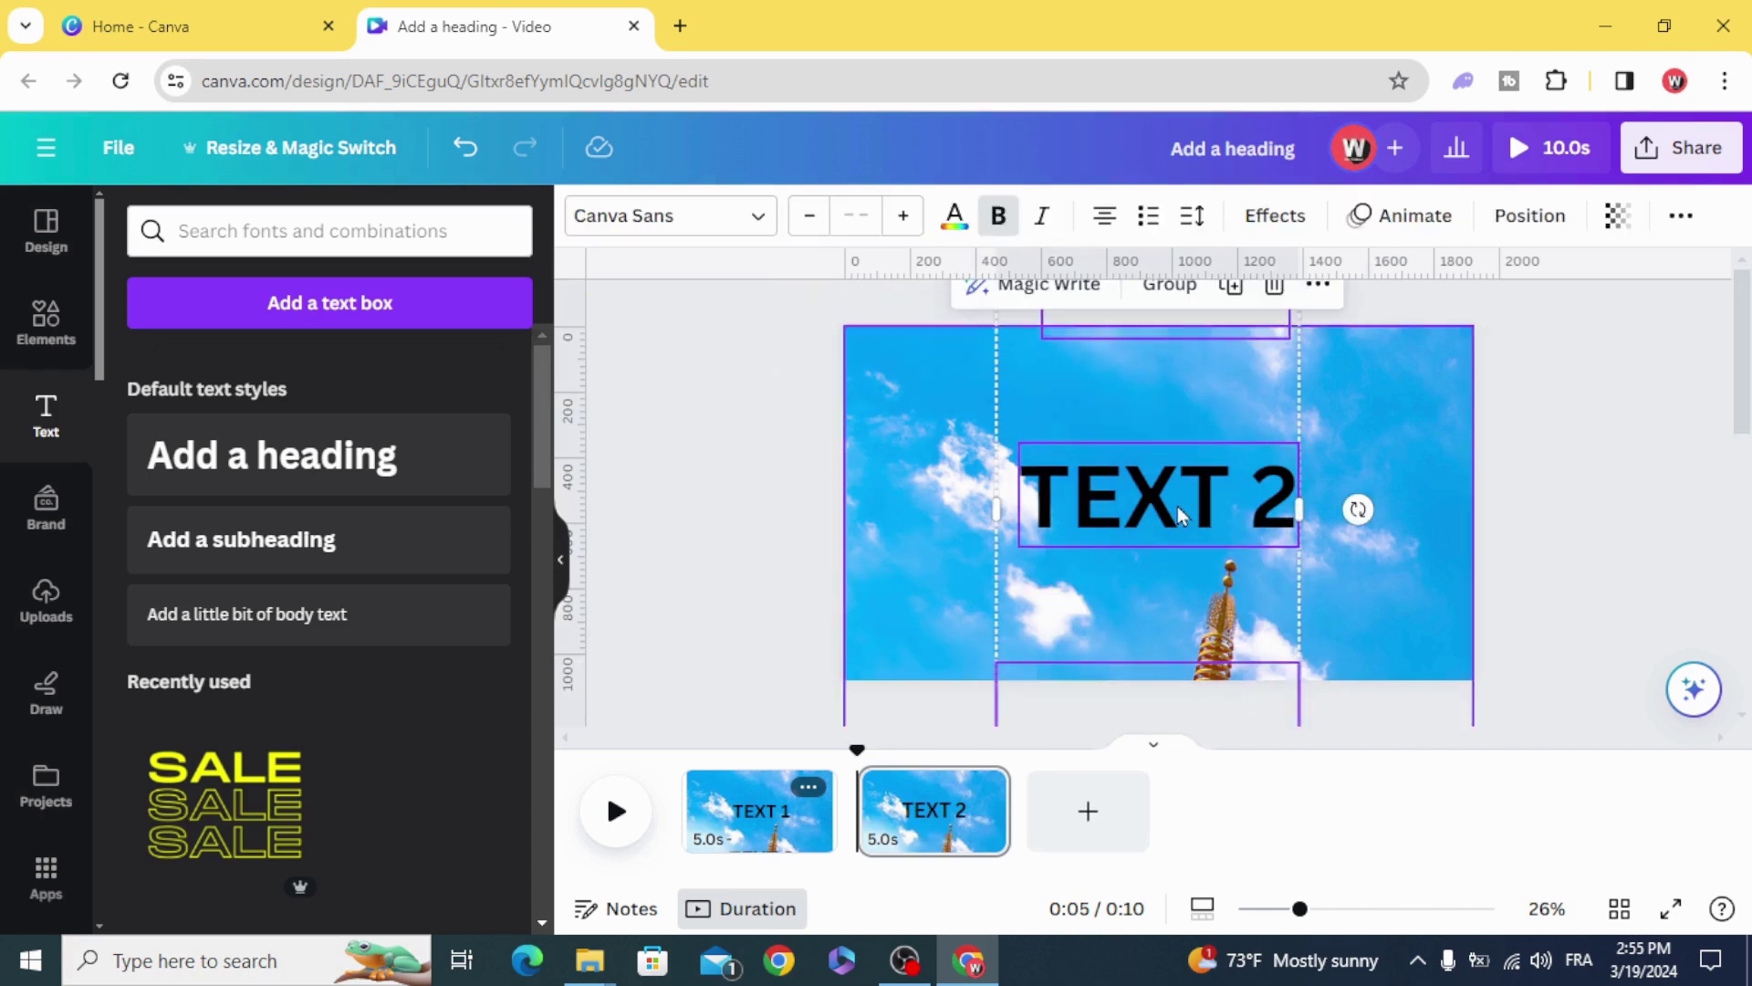
{"action": "left_click", "coordinate": [1529, 214]}
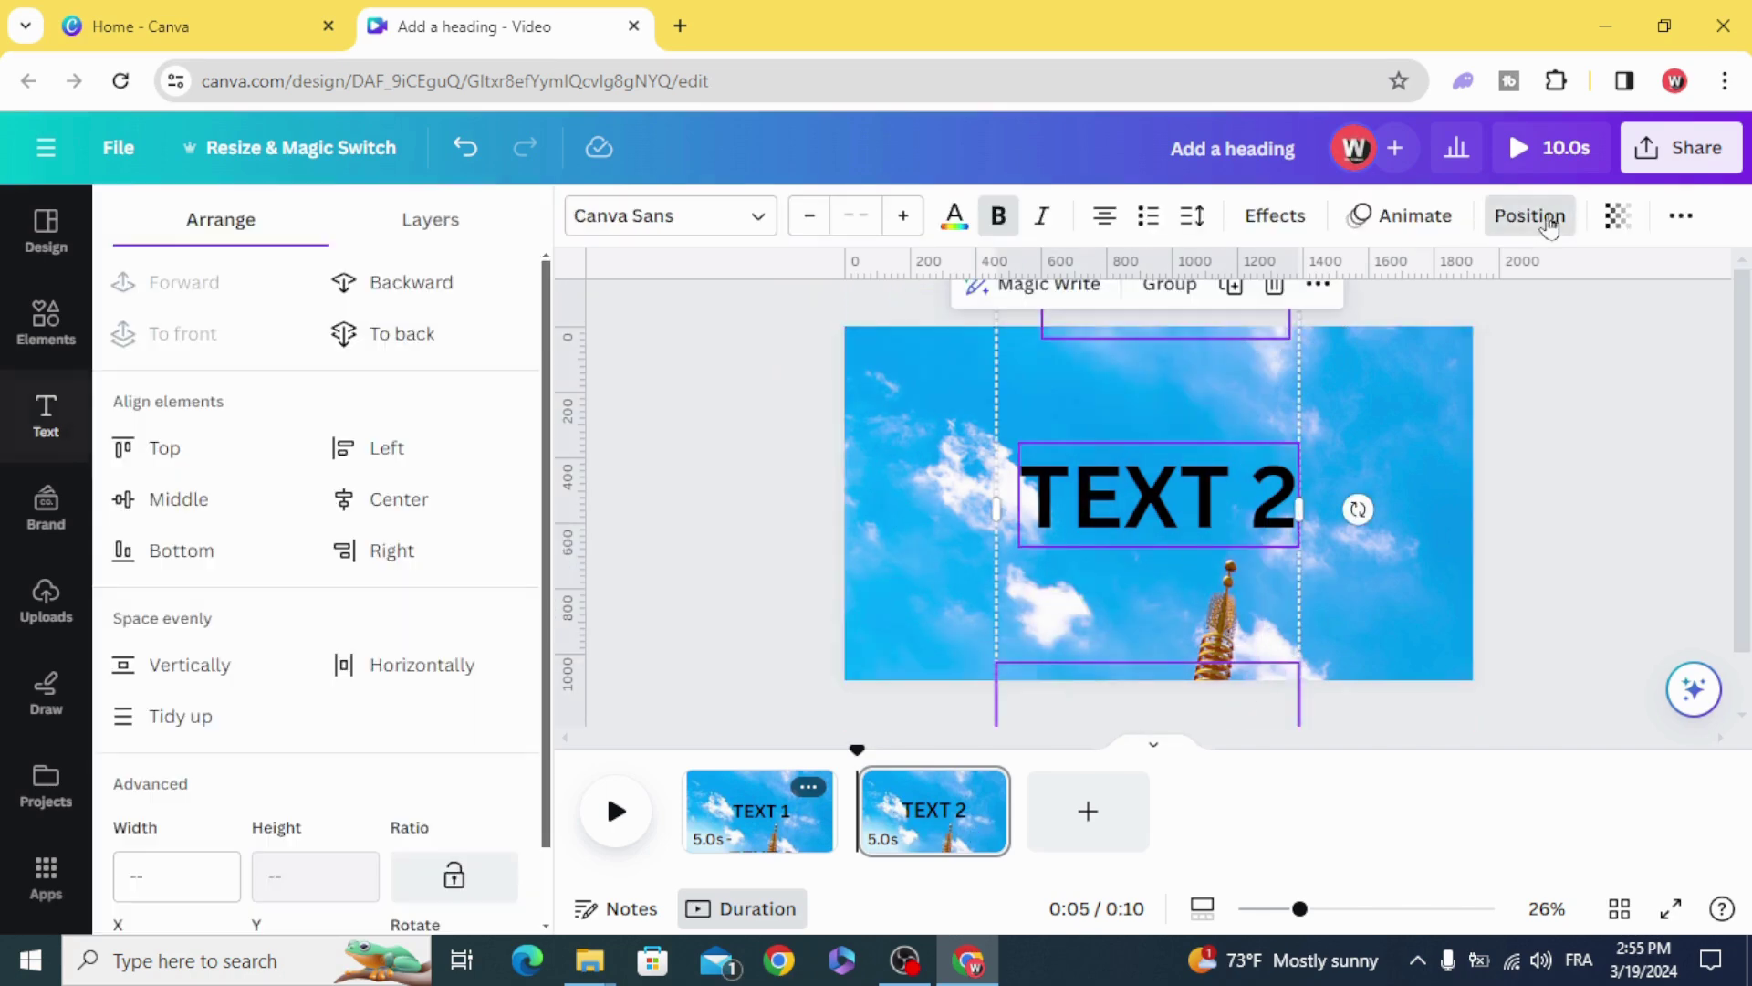
{"action": "left_click", "coordinate": [410, 498]}
{"action": "left_click", "coordinate": [715, 498]}
{"action": "left_click", "coordinate": [937, 593]}
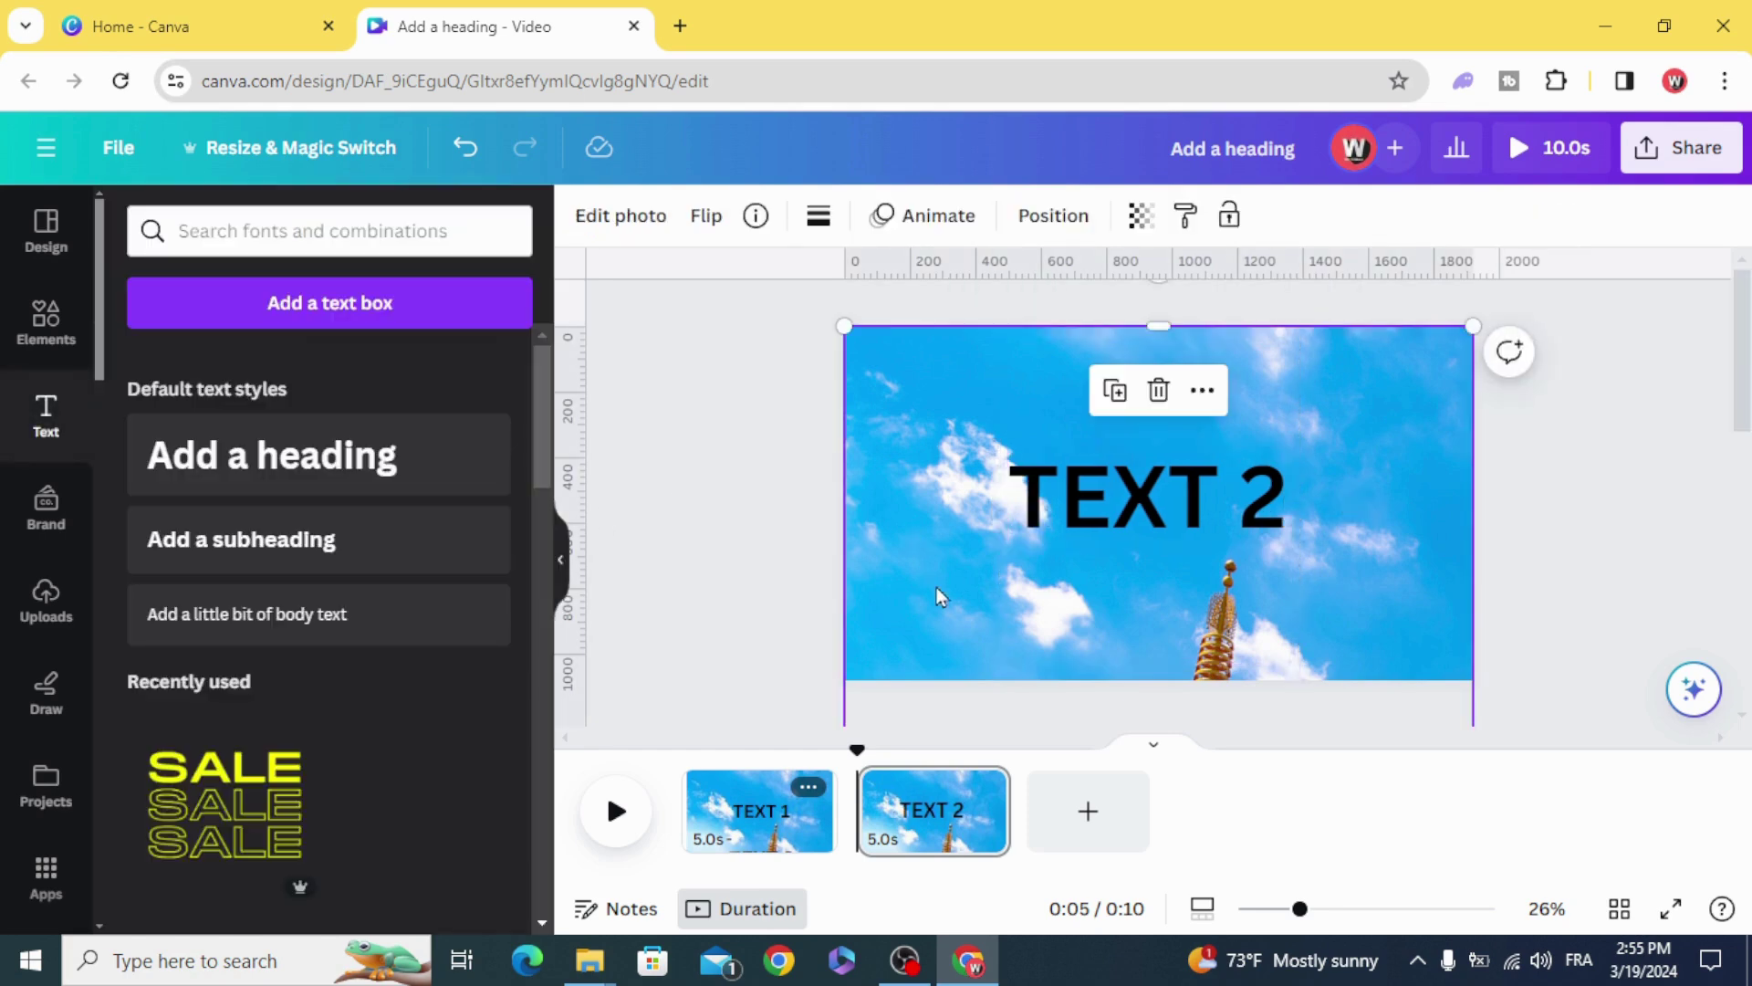
{"action": "mouse_move", "coordinate": [917, 606]}
{"action": "left_mouse_down"}
{"action": "mouse_move", "coordinate": [928, 634]}
{"action": "mouse_move", "coordinate": [941, 530]}
{"action": "left_mouse_up"}
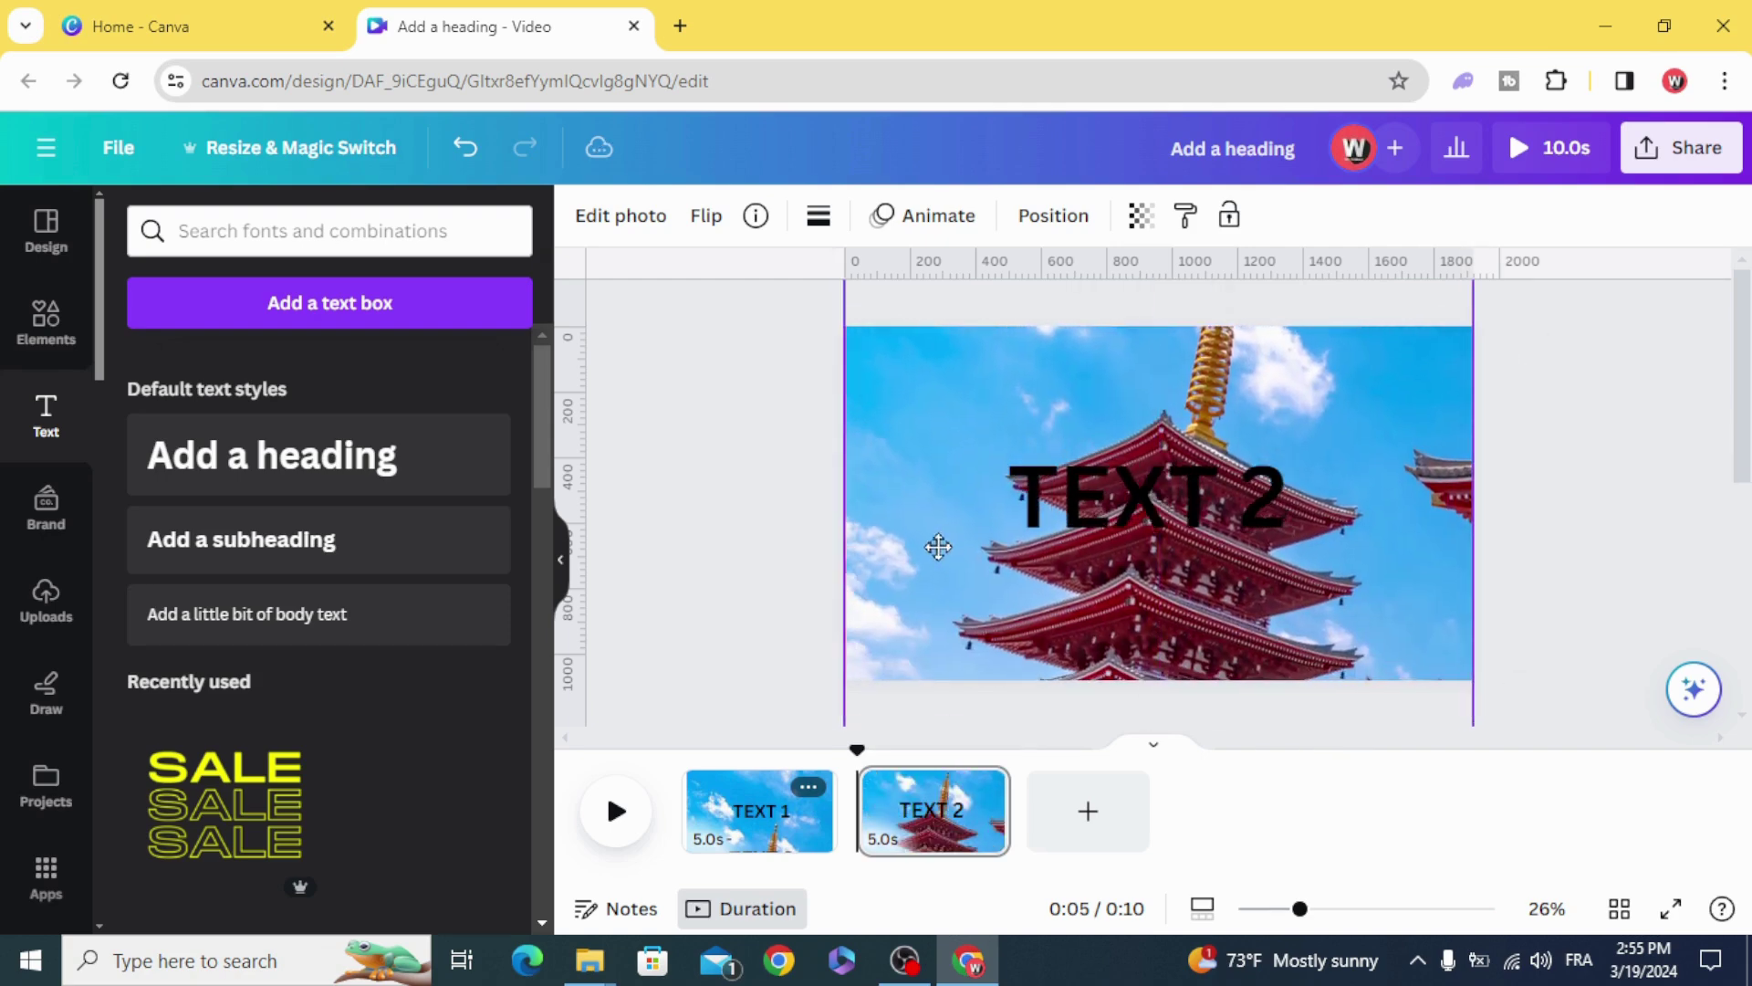
{"action": "left_click_drag", "start_coordinate": [1300, 909], "coordinate": [1268, 909]}
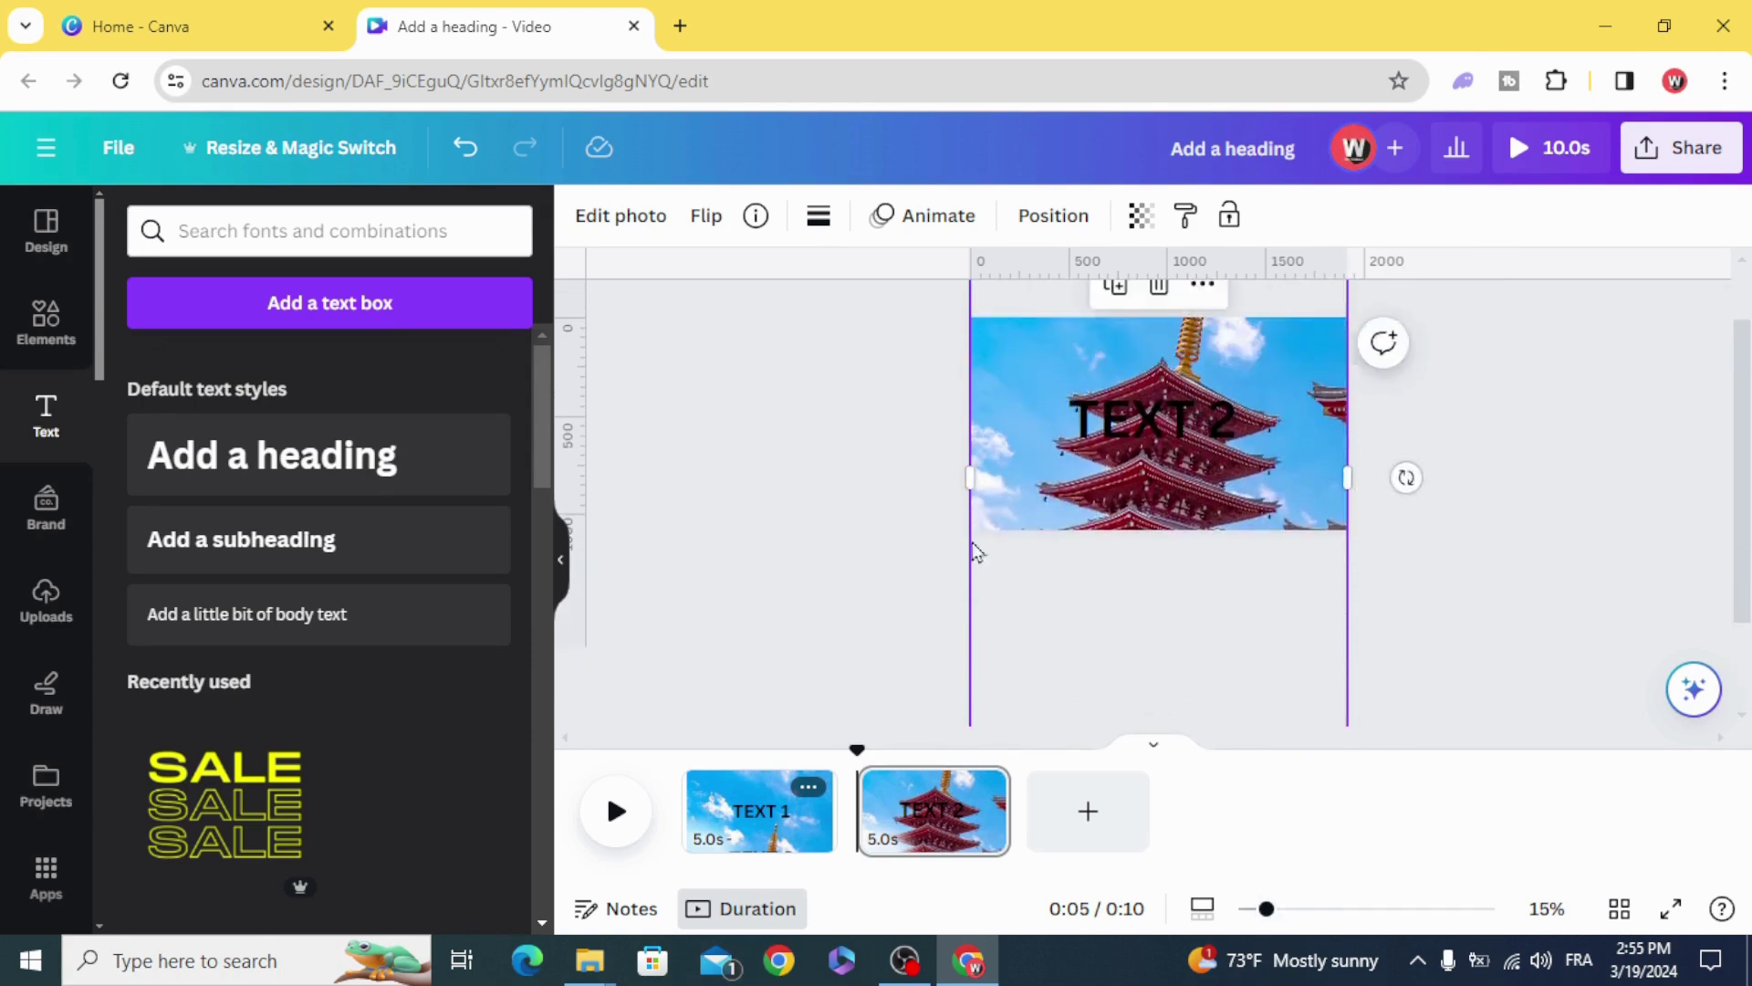
{"action": "left_click_drag", "start_coordinate": [973, 543], "coordinate": [988, 480]}
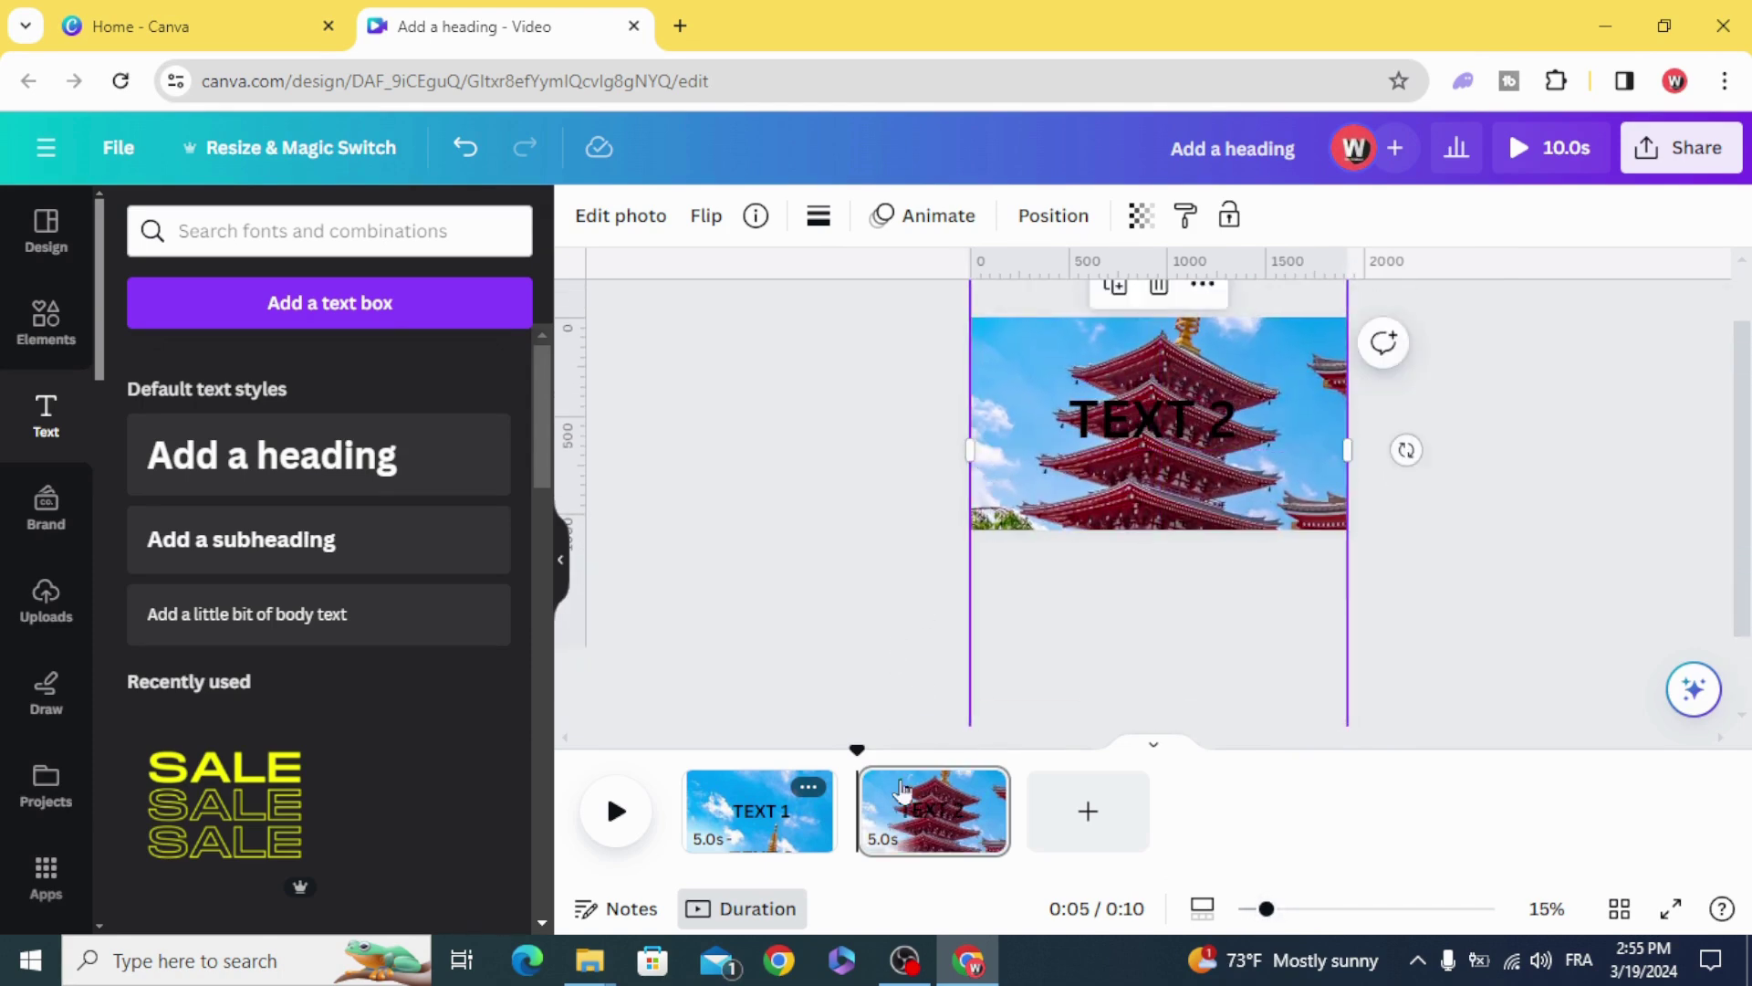
Step: Duplicate page 2; on page 3 move TEXT 2 above the page and TEXT 3 to centre
{"action": "left_click", "coordinate": [983, 789]}
{"action": "left_click", "coordinate": [1076, 384]}
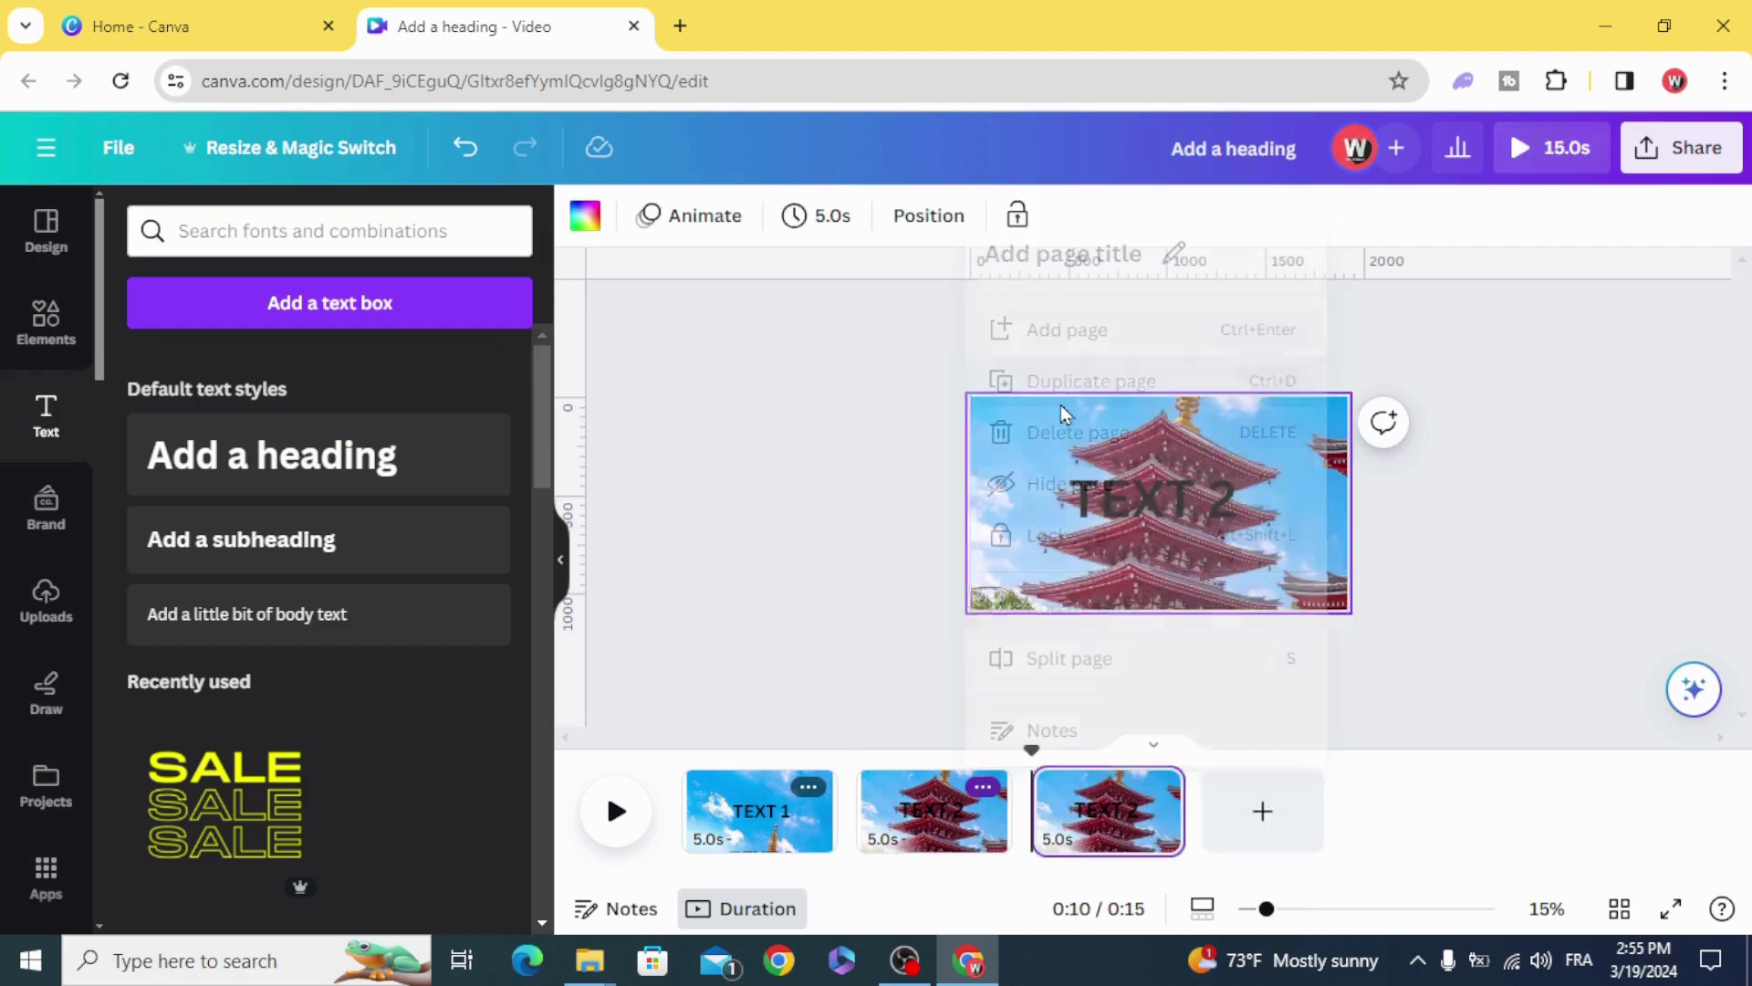
{"action": "left_click", "coordinate": [866, 579]}
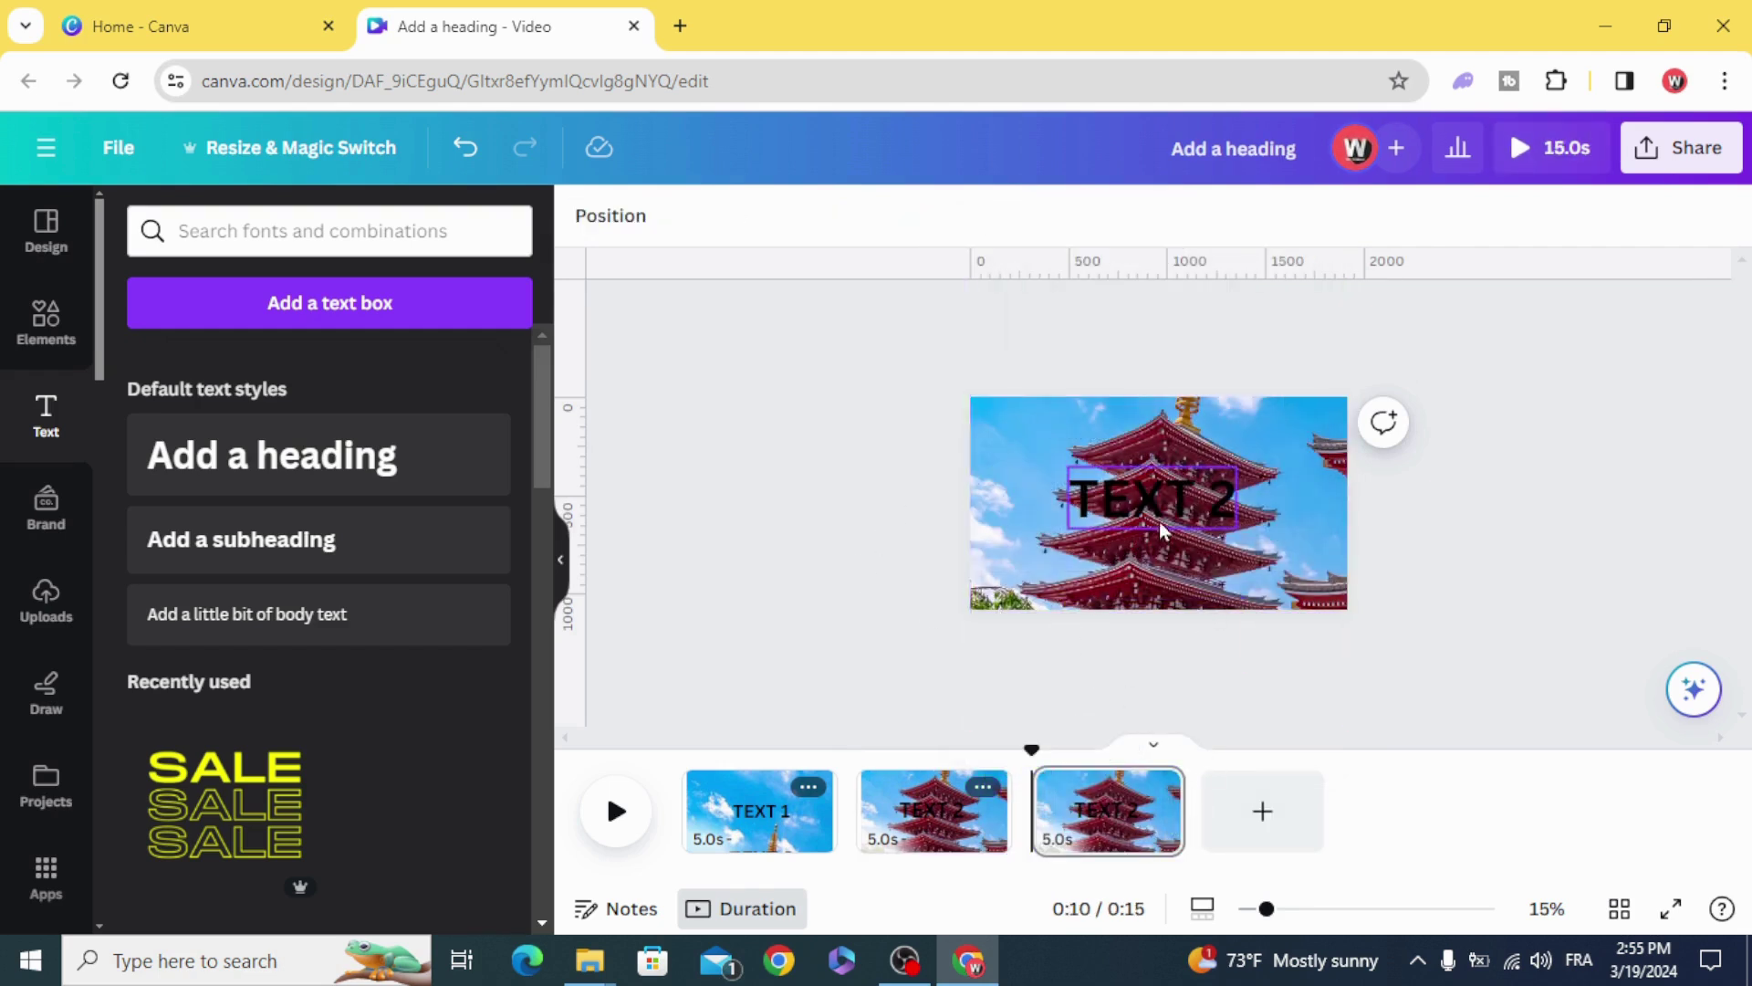
{"action": "left_click_drag", "start_coordinate": [1160, 531], "coordinate": [1161, 401]}
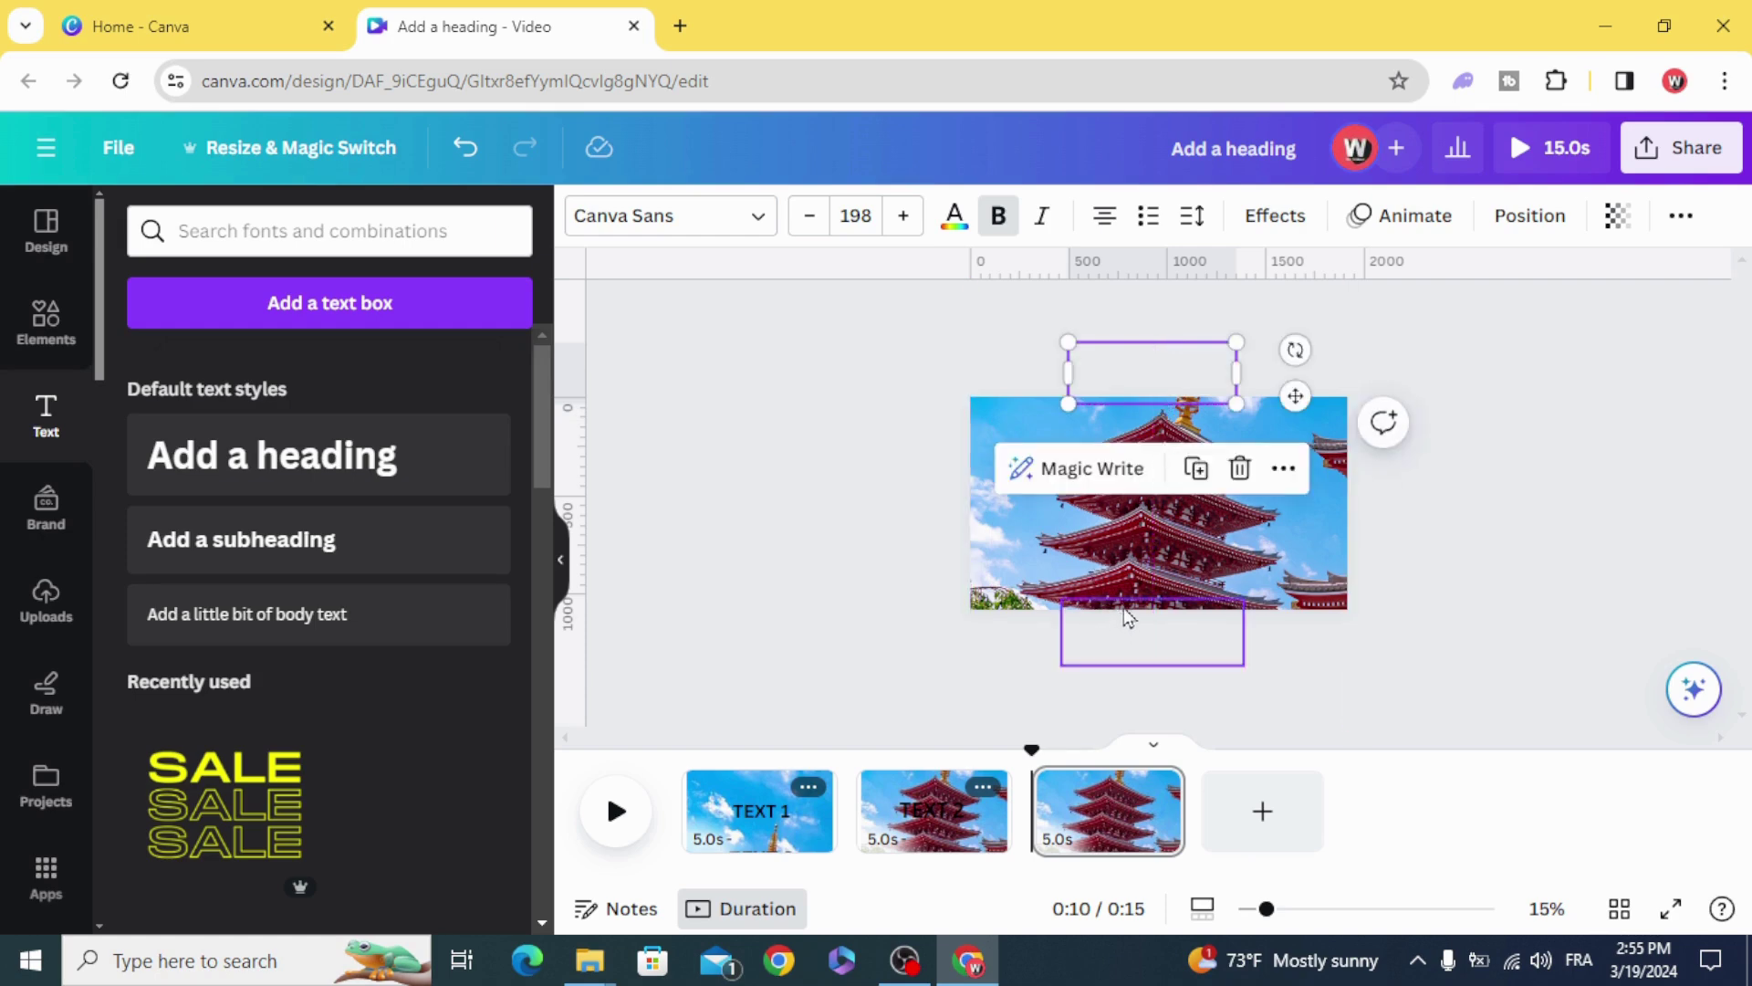
{"action": "left_click_drag", "start_coordinate": [1128, 612], "coordinate": [1128, 482]}
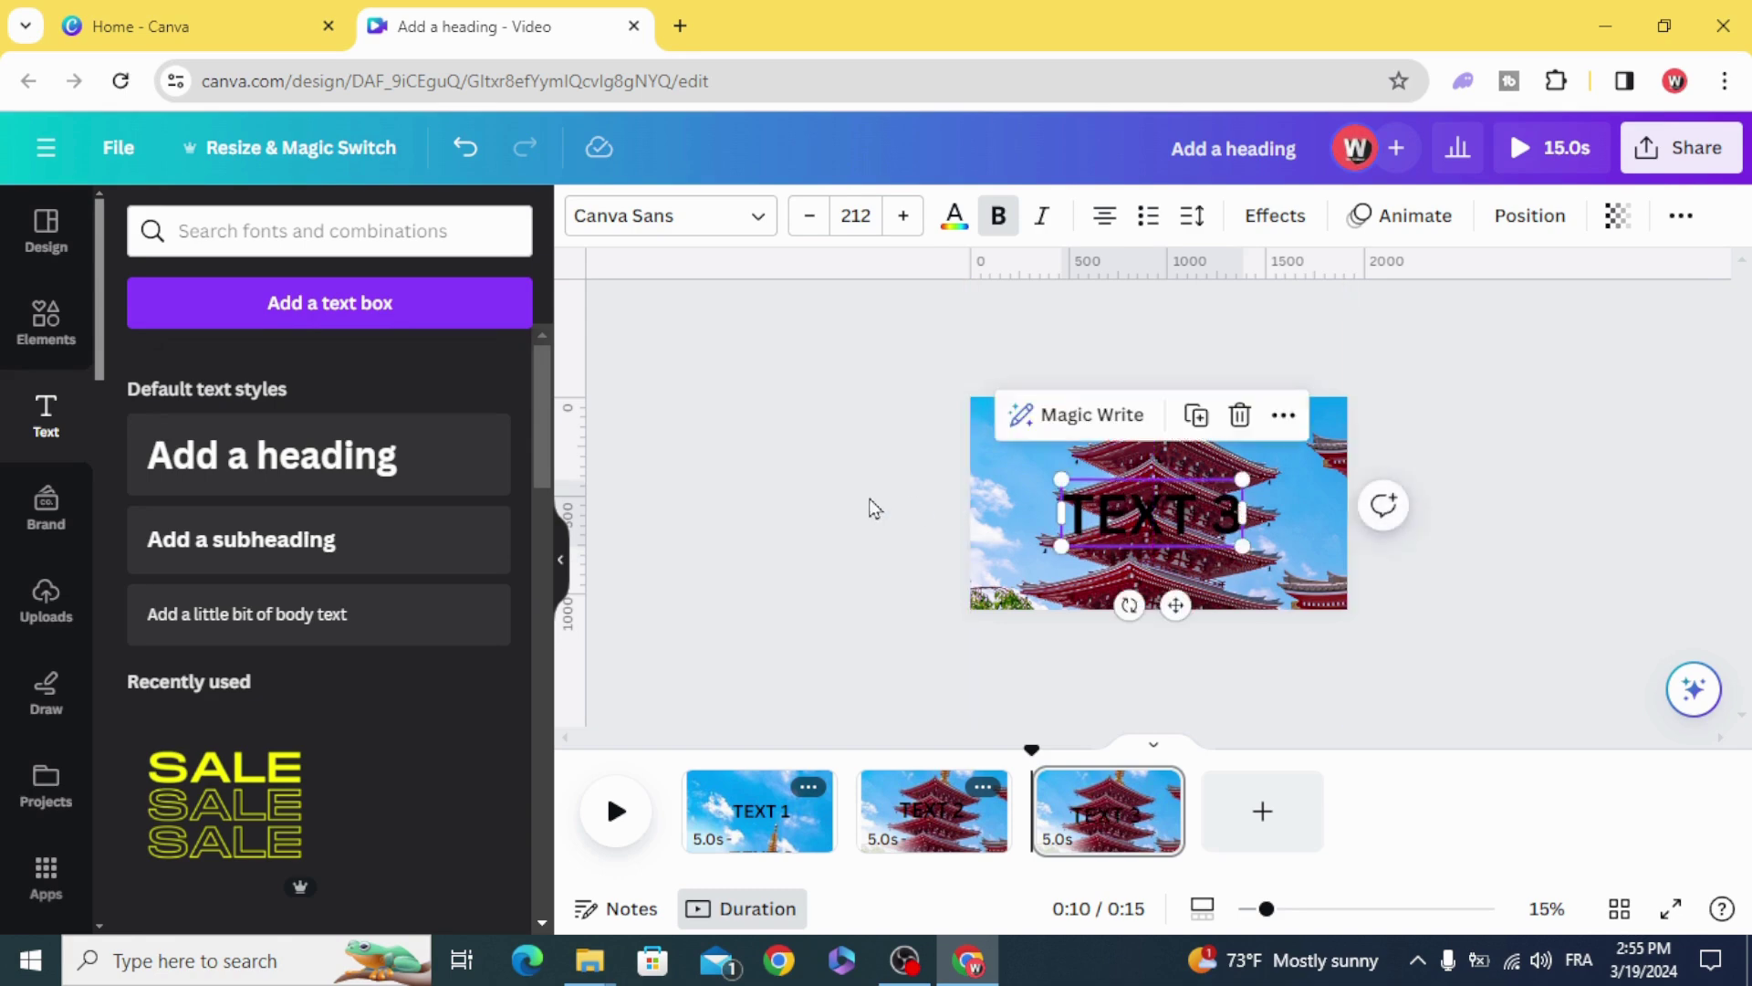
Step: Centre-align the texts and slide the photo up to show the temple buildings
{"action": "left_click_drag", "start_coordinate": [892, 347], "coordinate": [1207, 651]}
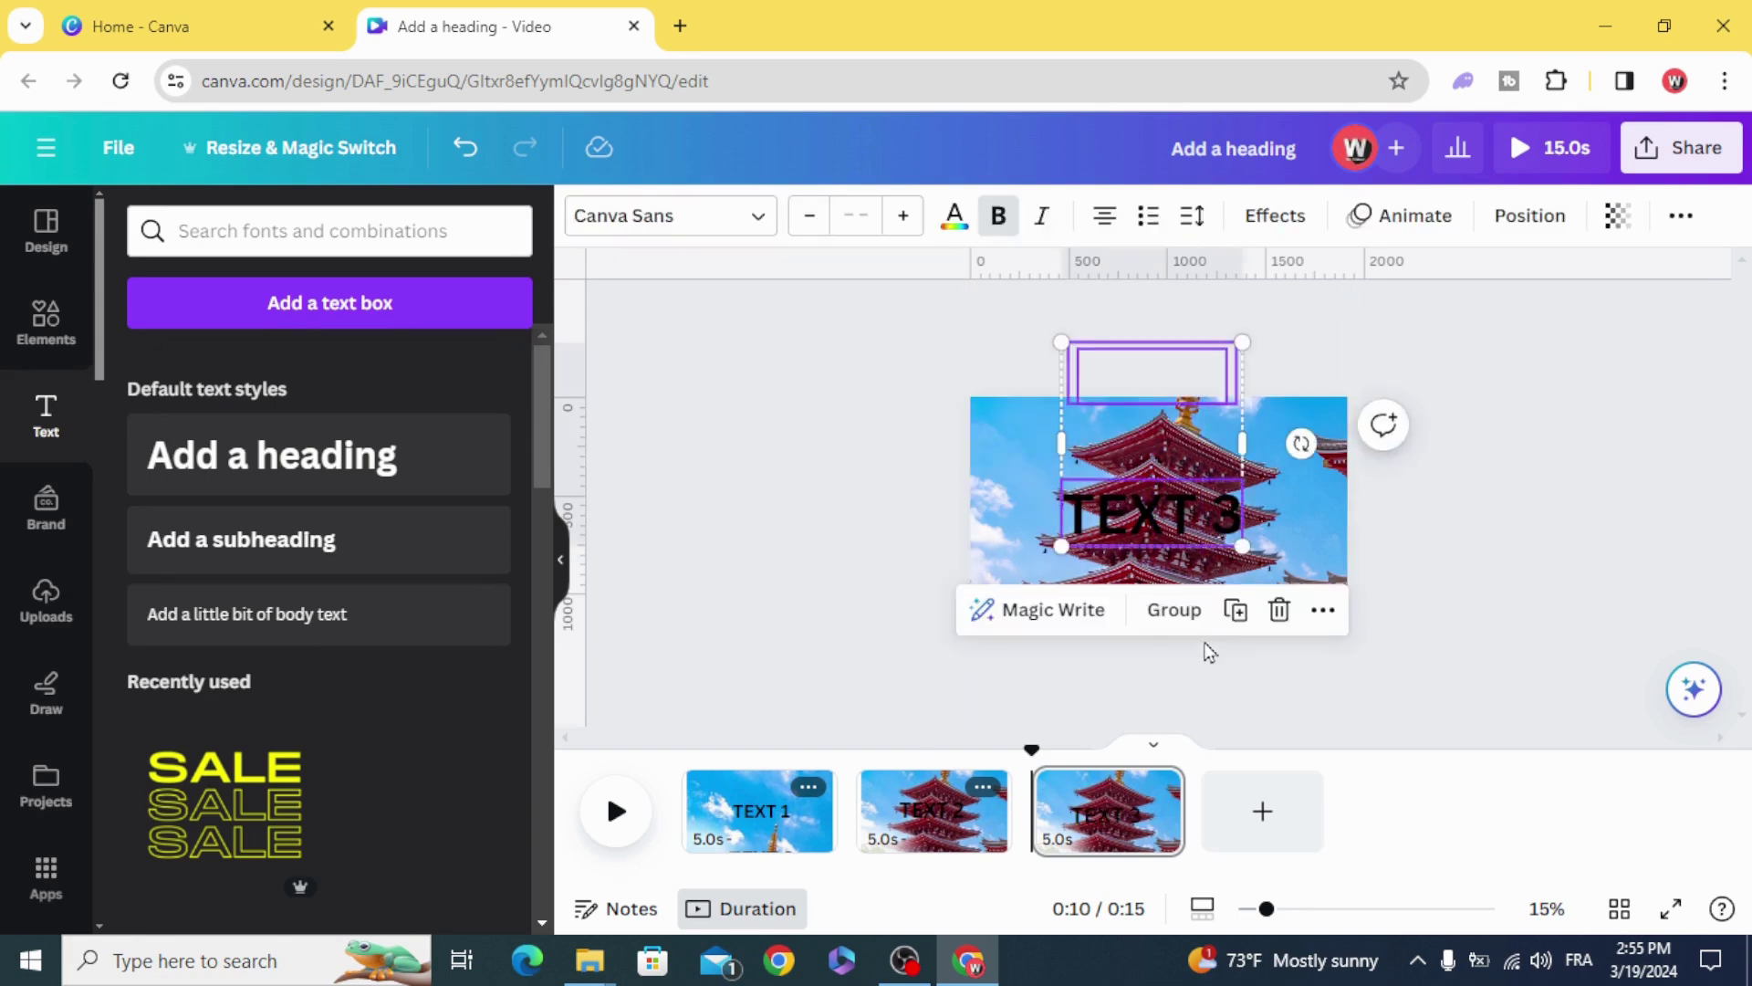
{"action": "left_click", "coordinate": [1514, 219]}
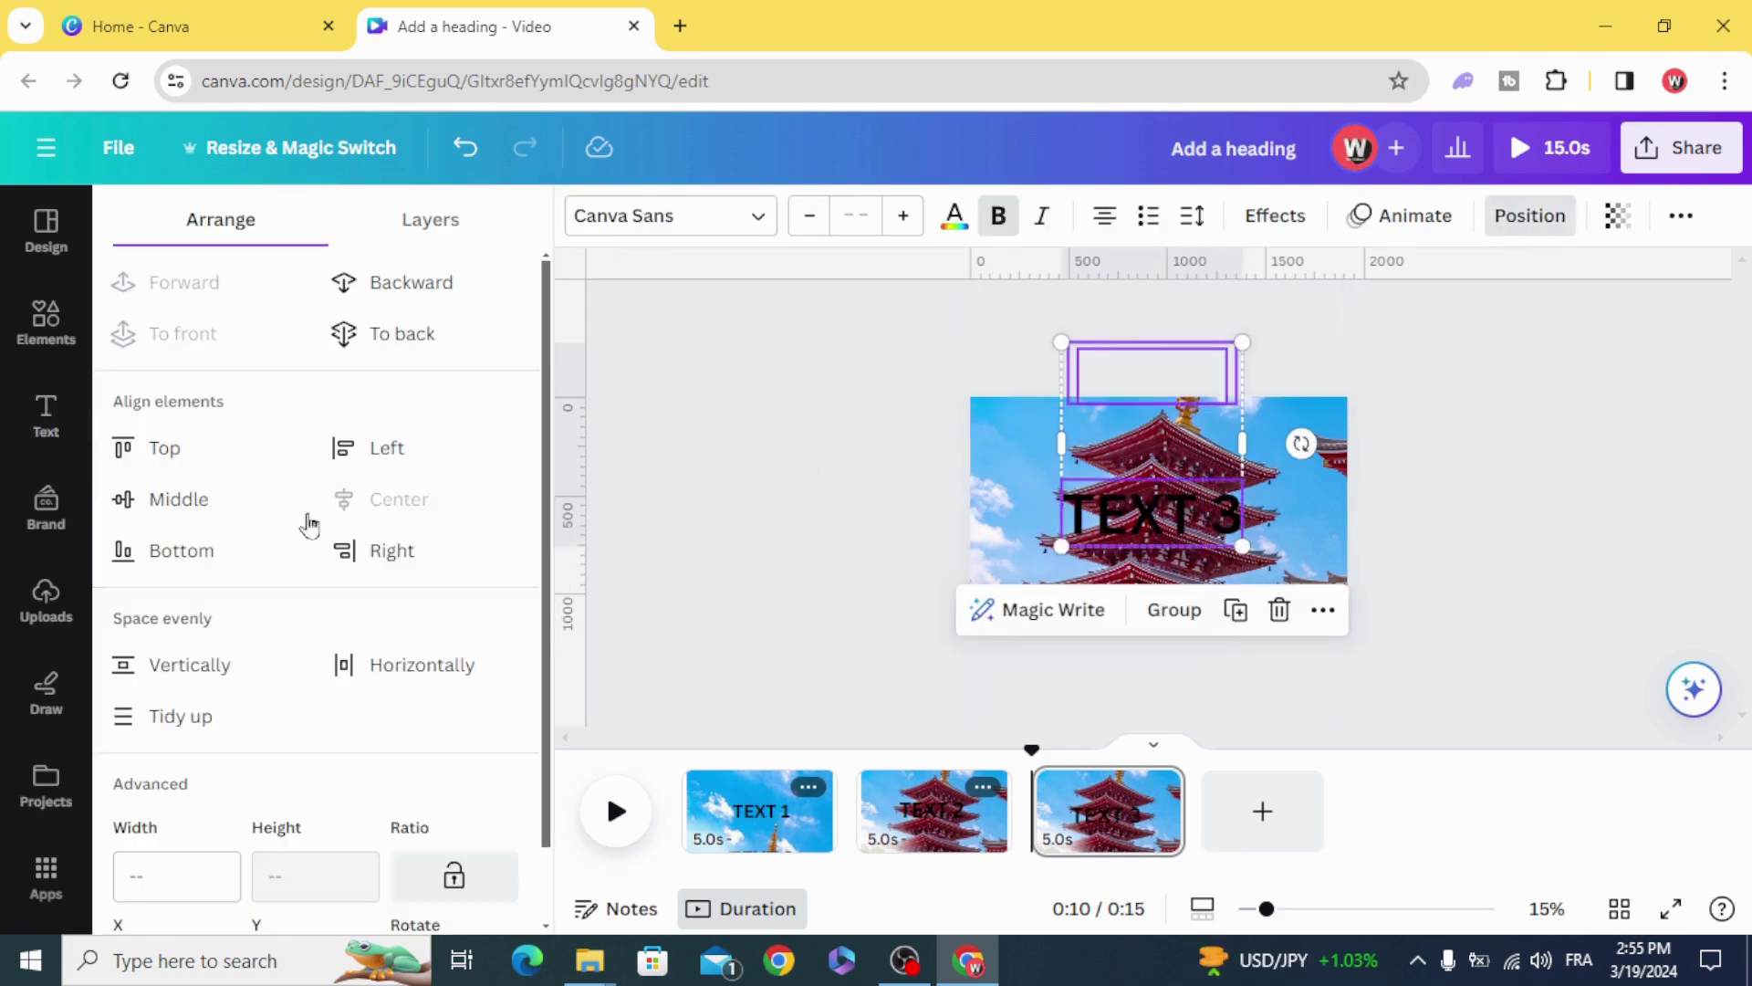
{"action": "left_click", "coordinate": [849, 534]}
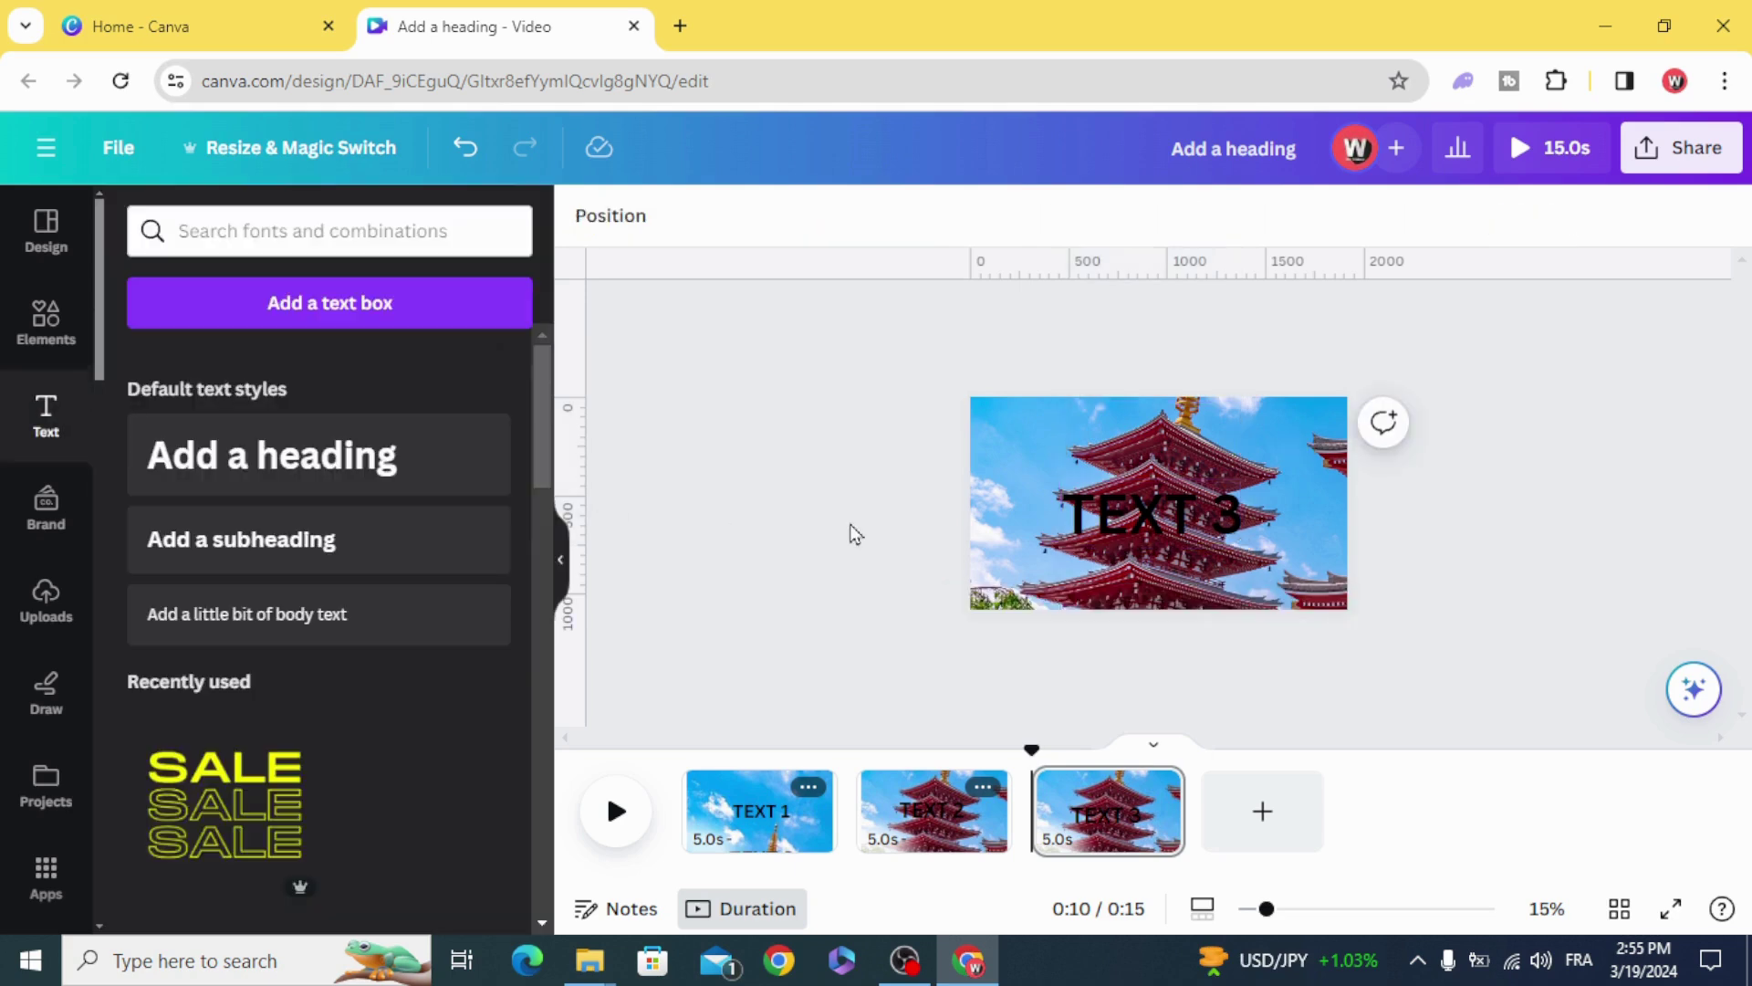
{"action": "mouse_move", "coordinate": [990, 554]}
{"action": "left_mouse_down"}
{"action": "mouse_move", "coordinate": [1000, 503]}
{"action": "mouse_move", "coordinate": [1023, 531]}
{"action": "mouse_move", "coordinate": [1025, 466]}
{"action": "left_mouse_up"}
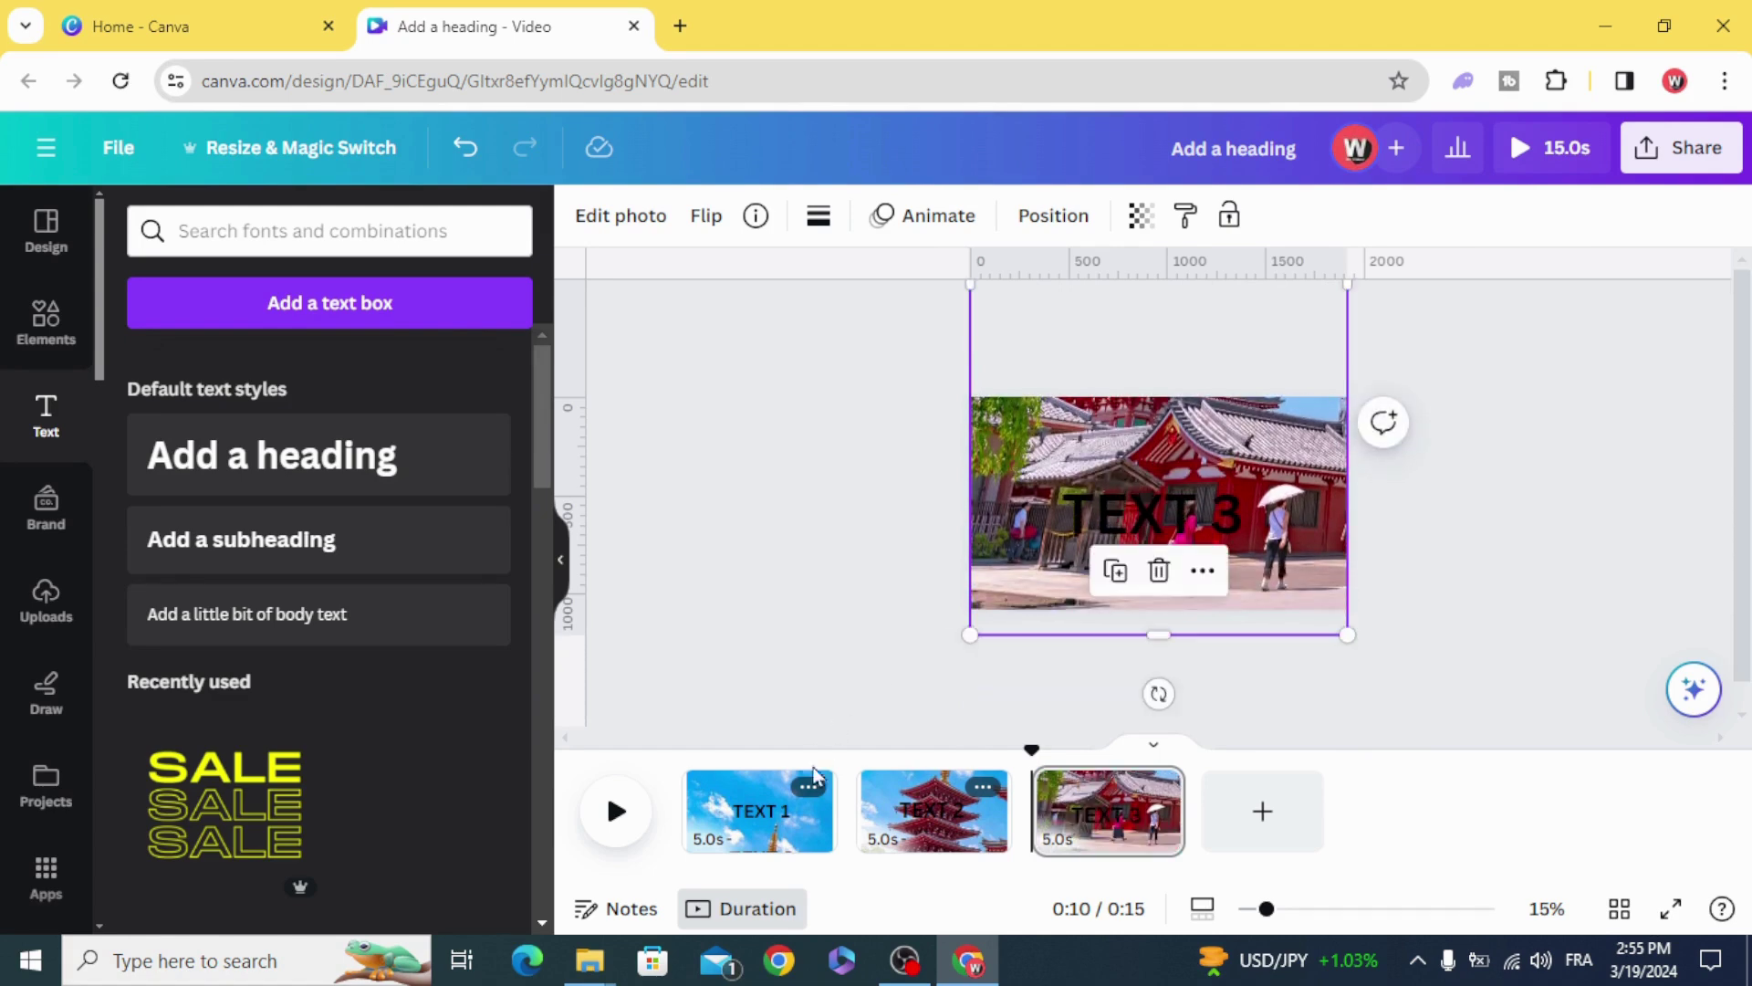
Step: Apply a 2.5-second Match & Move transition between all three pages
{"action": "left_click", "coordinate": [857, 835]}
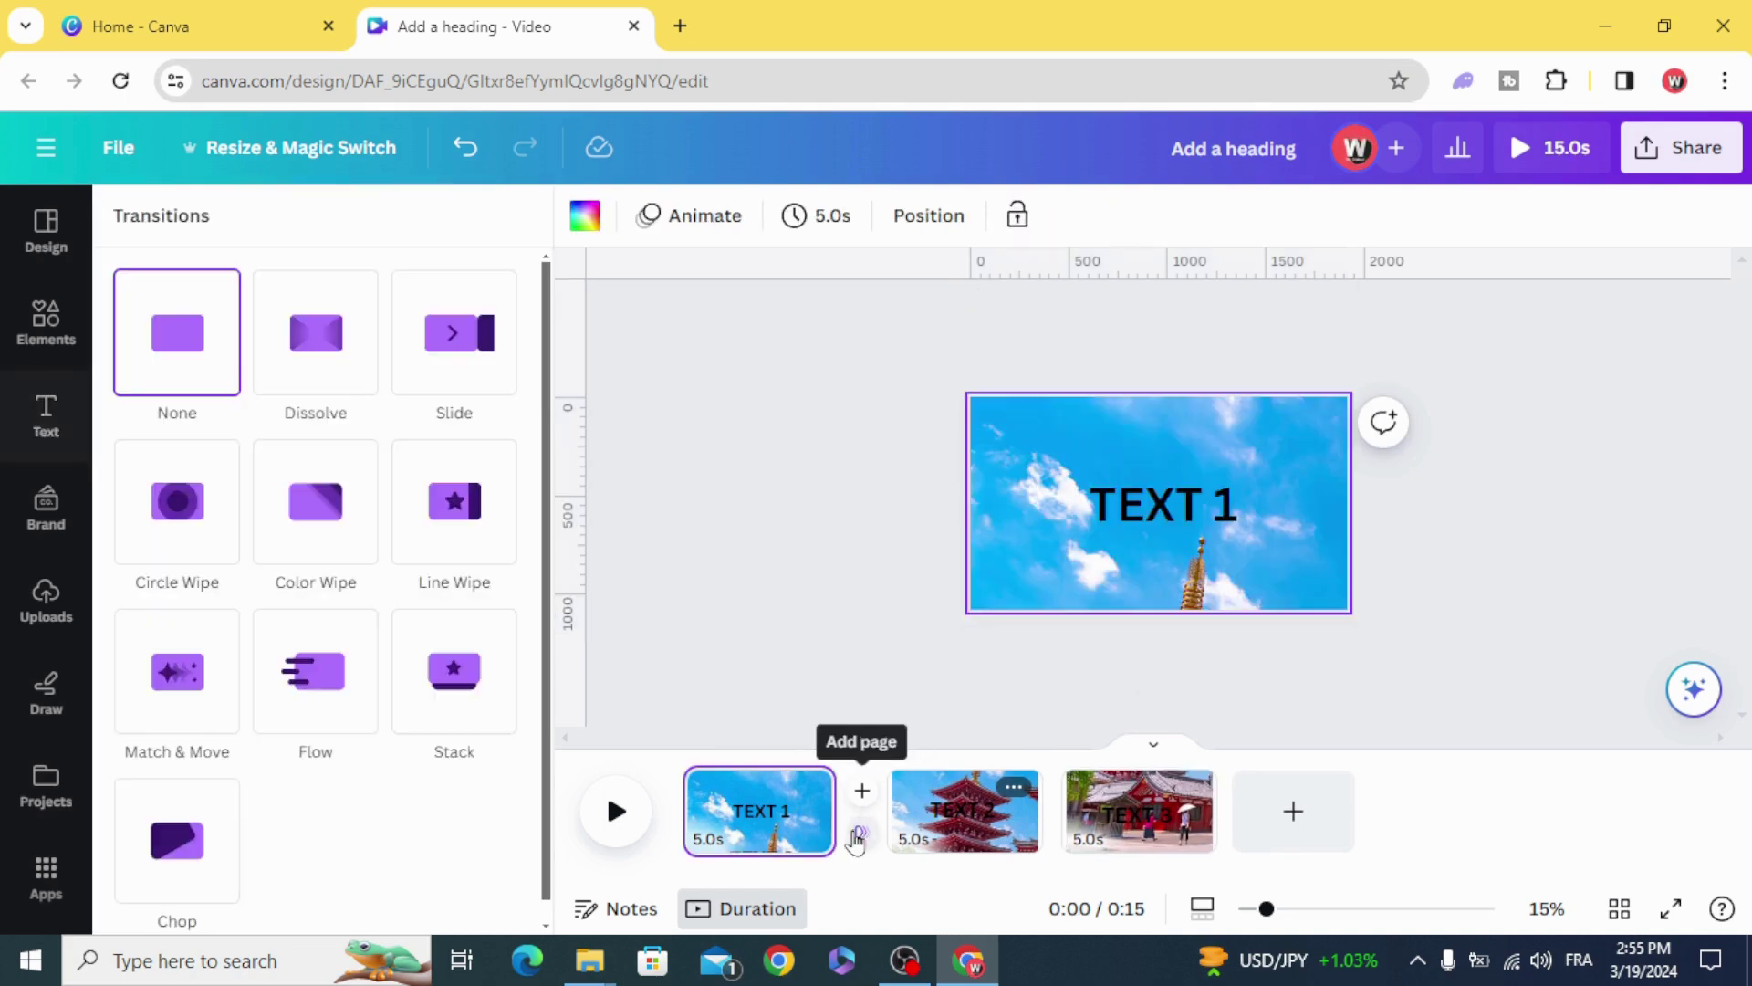
{"action": "left_click", "coordinate": [182, 701]}
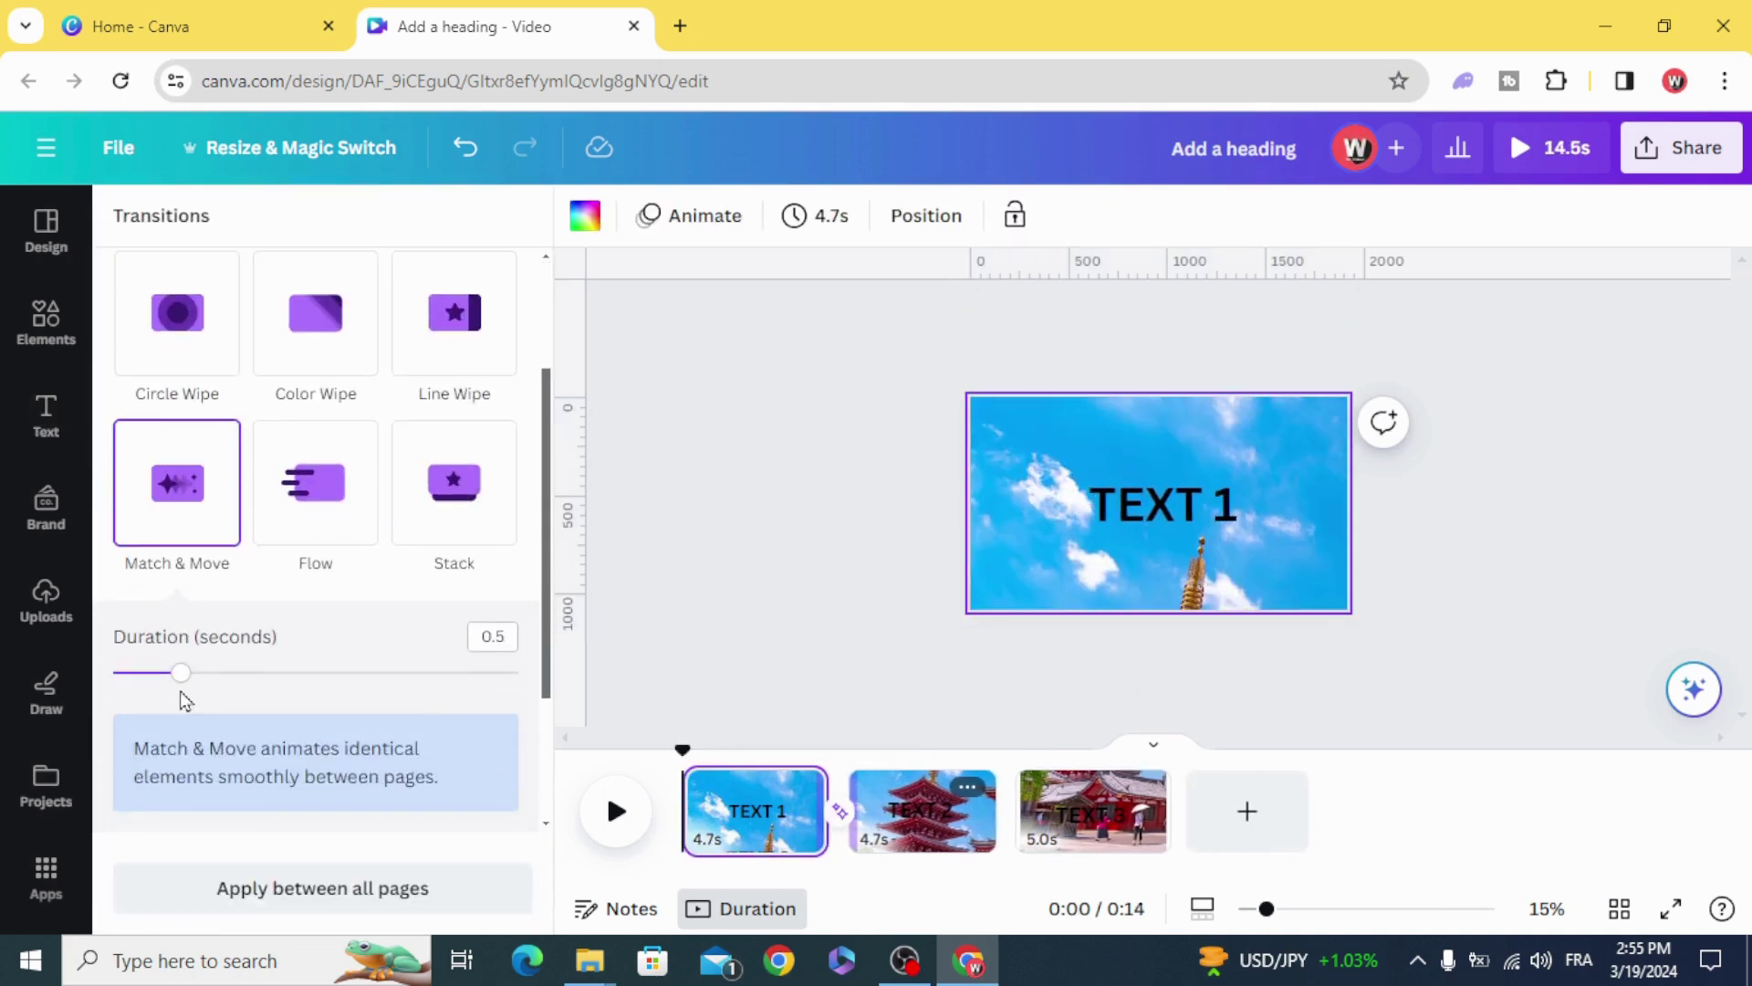
{"action": "left_click_drag", "start_coordinate": [177, 672], "coordinate": [519, 673]}
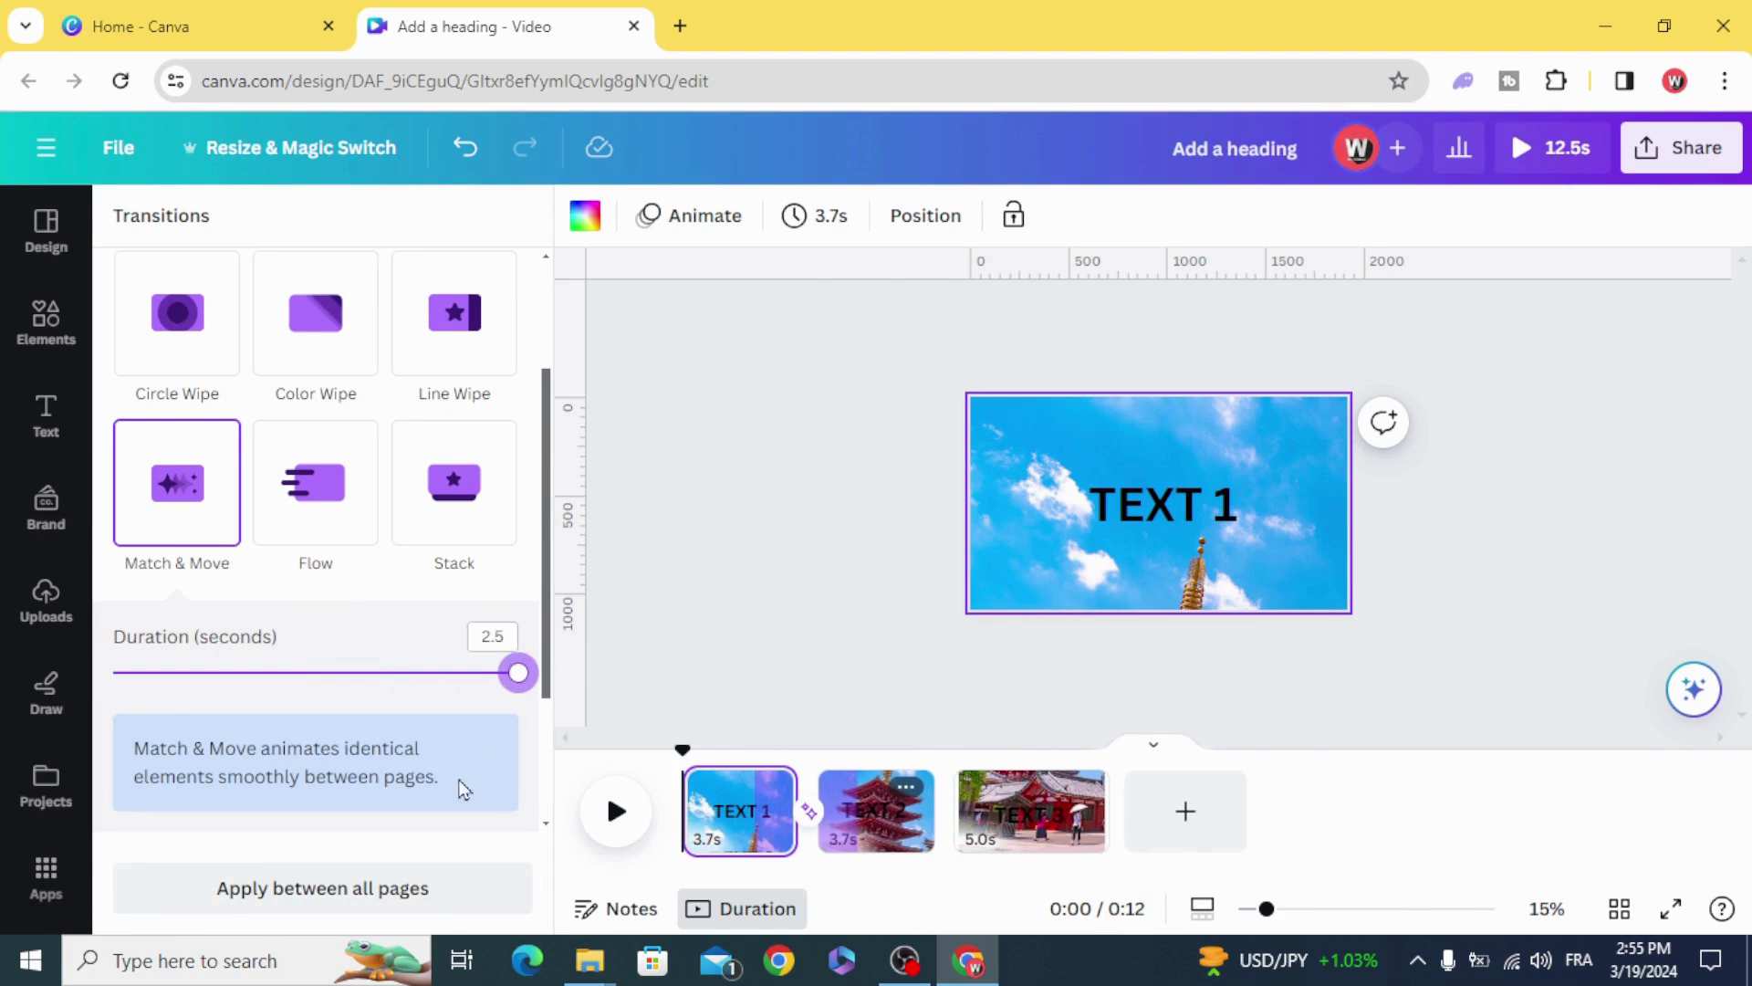
{"action": "left_click", "coordinate": [372, 889]}
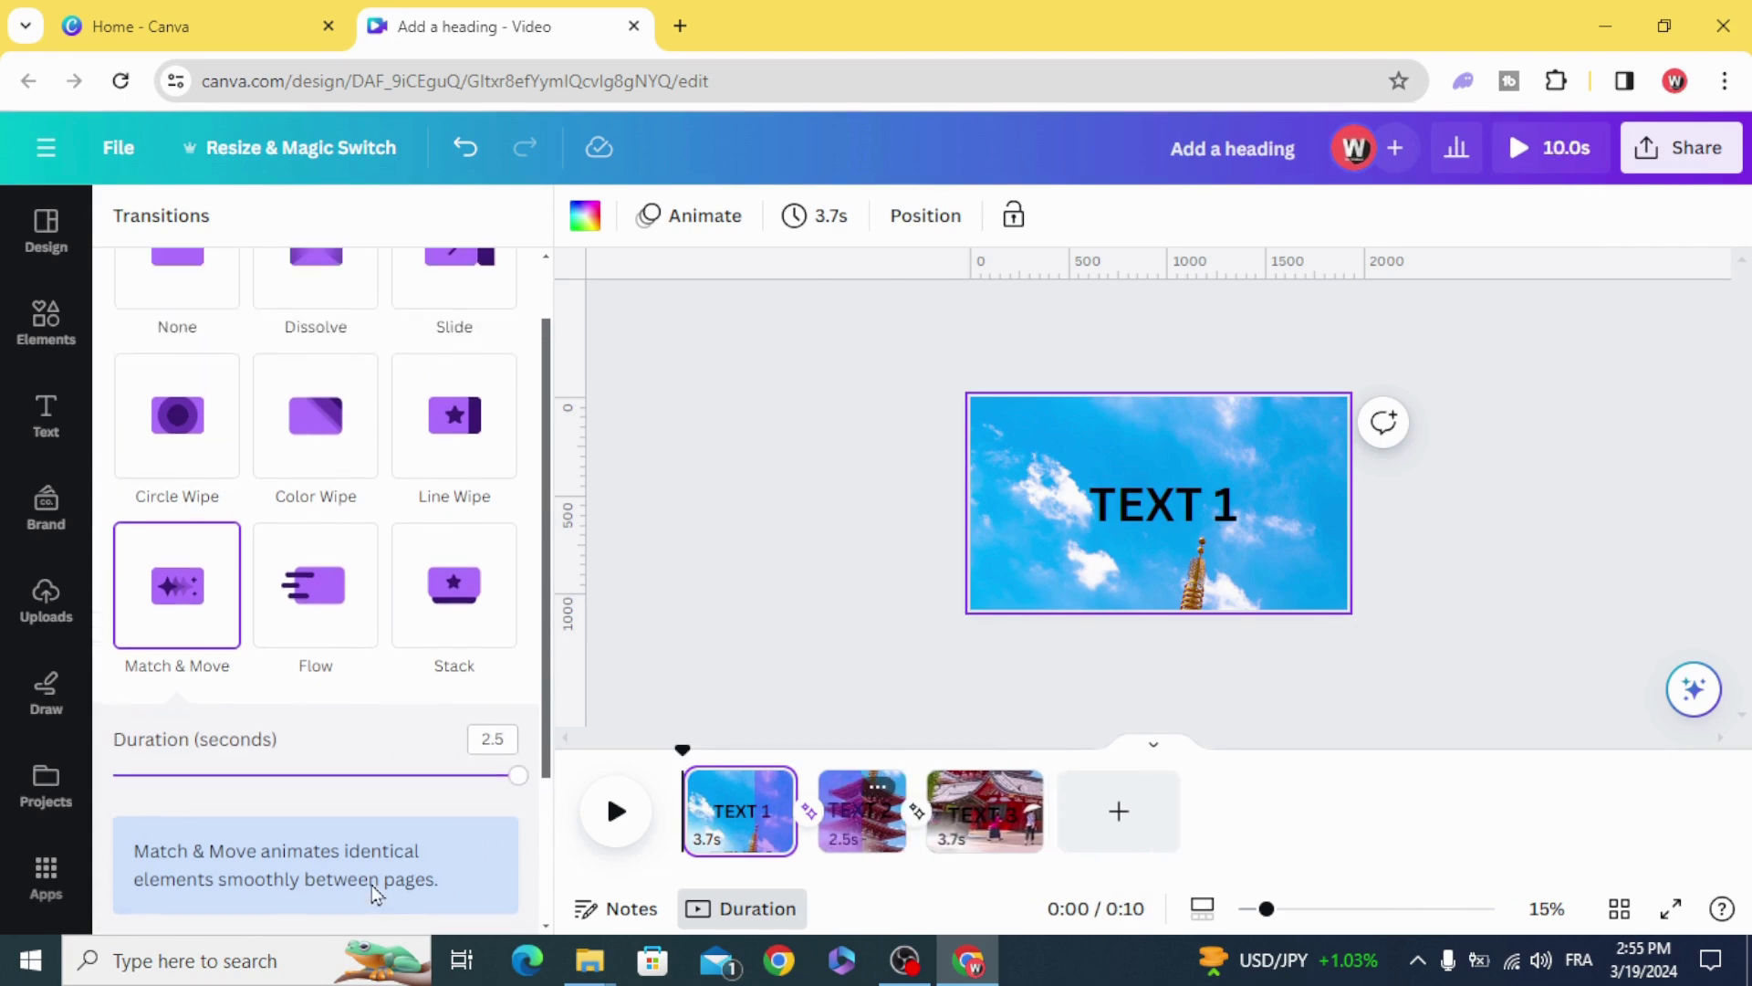
Step: Play the video preview, starting from the TEXT 1 page
{"action": "left_click", "coordinate": [723, 756]}
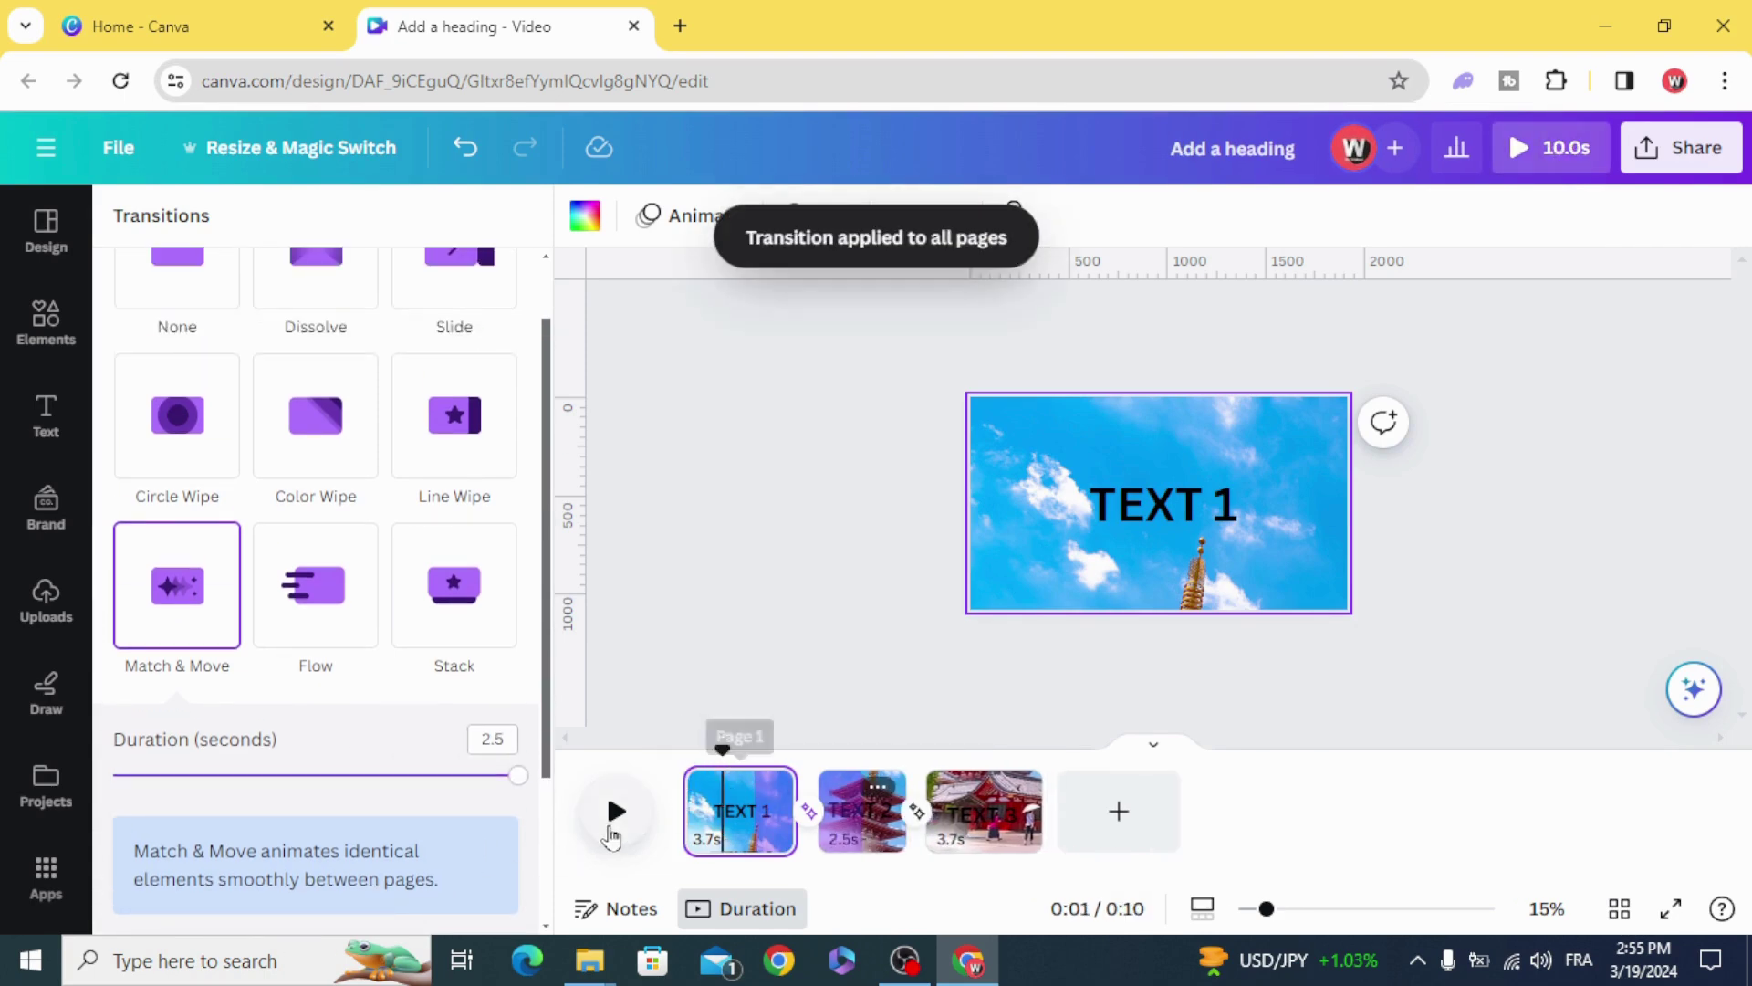